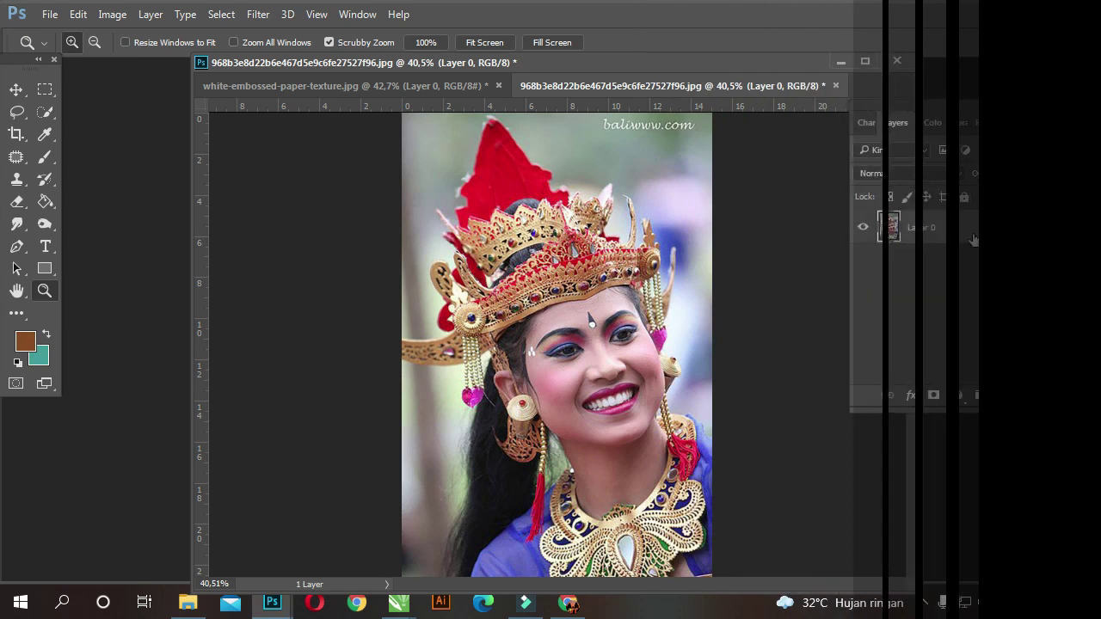
# Step: Duplicate Layer 0, extend the canvas left, right and top, and nudge the photo upward
pyautogui.moveTo(973, 237); pyautogui.dragTo(1003, 396)
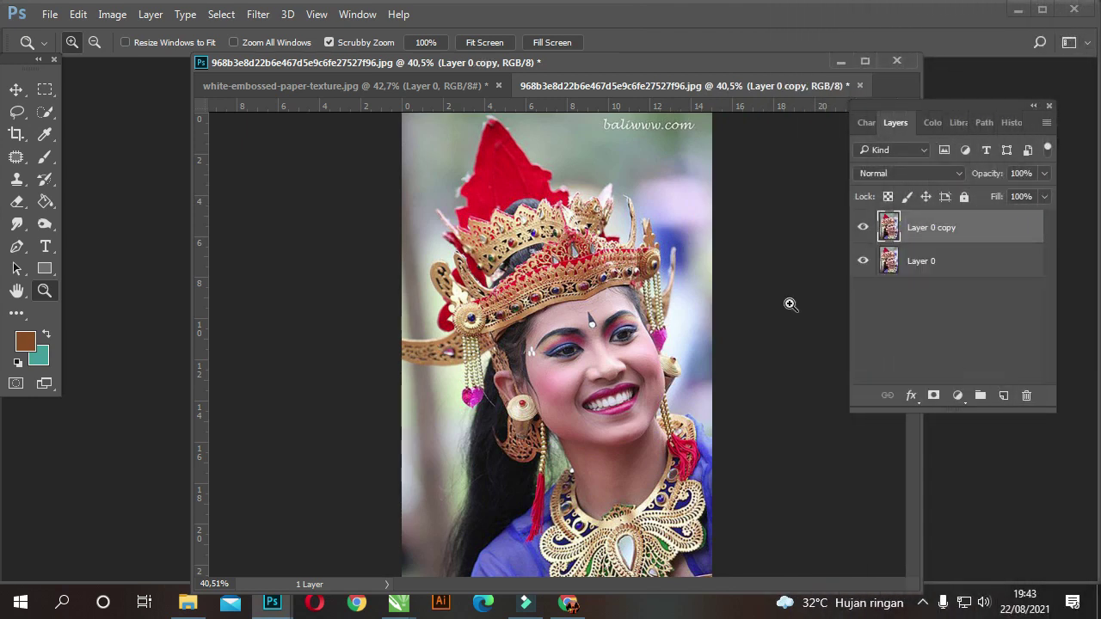
pyautogui.click(17, 133)
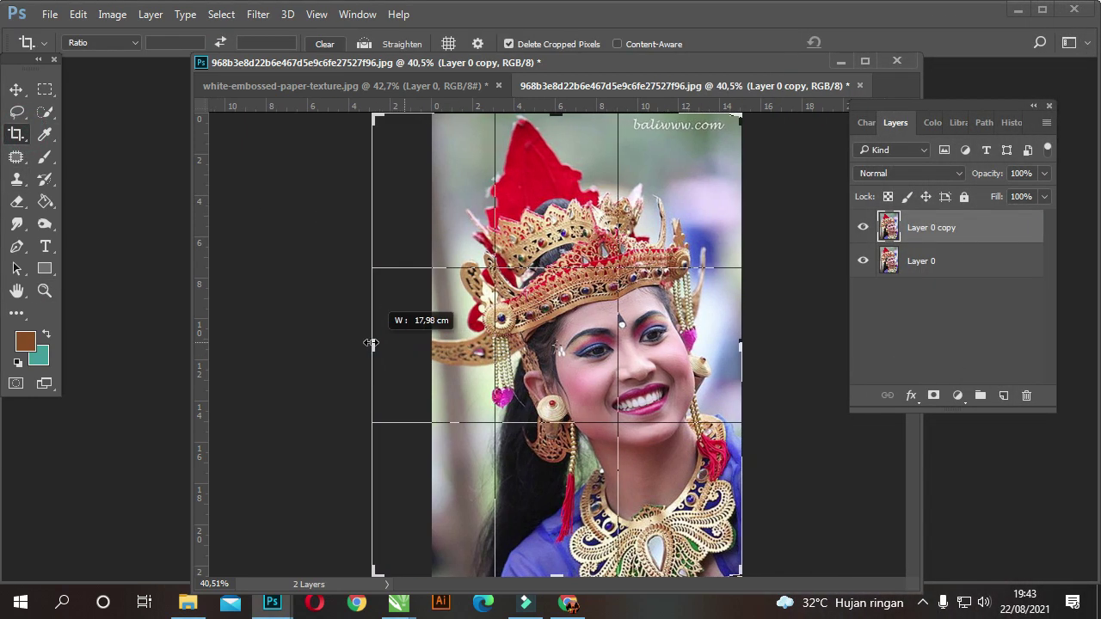
pyautogui.moveTo(407, 345); pyautogui.dragTo(369, 347)
pyautogui.moveTo(738, 348); pyautogui.dragTo(811, 348)
pyautogui.moveTo(287, 336); pyautogui.dragTo(288, 341)
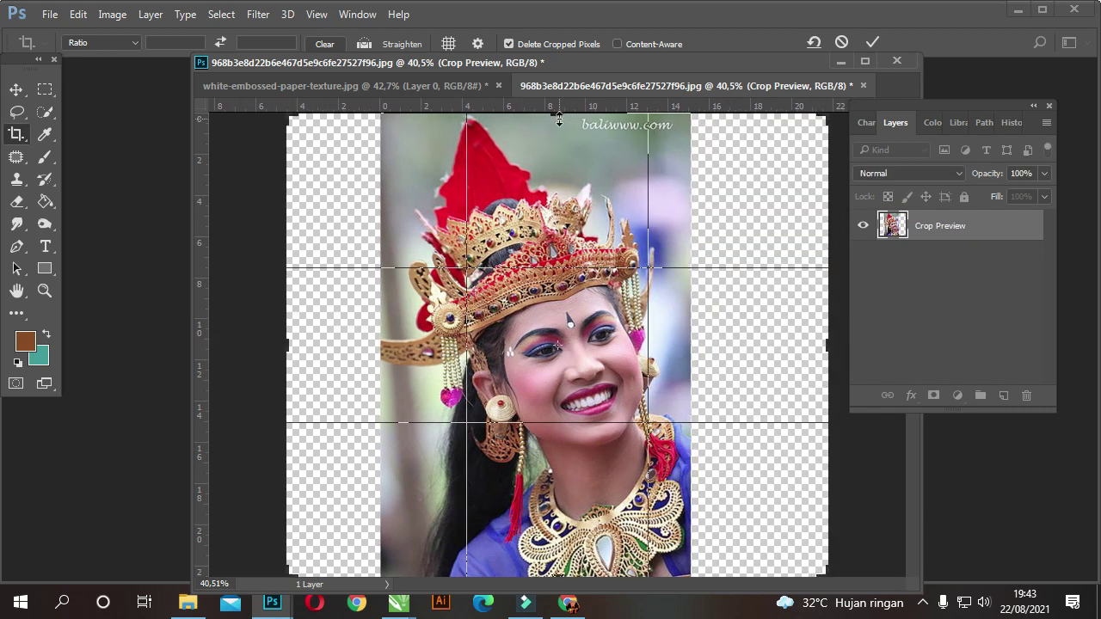
pyautogui.moveTo(555, 113); pyautogui.dragTo(556, 97)
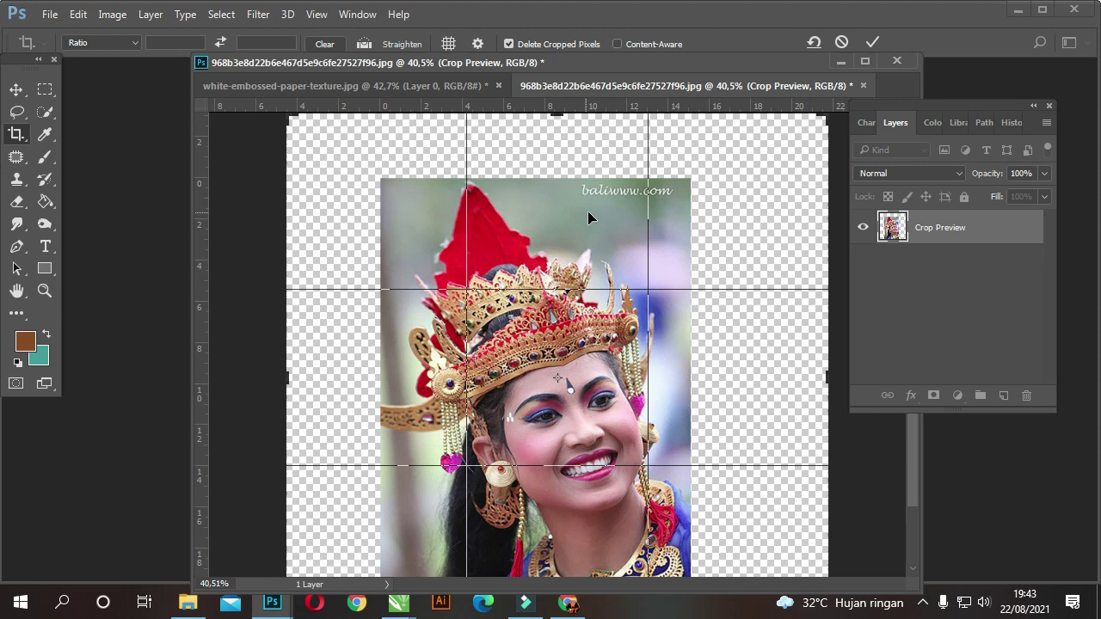
pyautogui.press('Return')
pyautogui.press('v')
pyautogui.moveTo(617, 301); pyautogui.dragTo(618, 282)
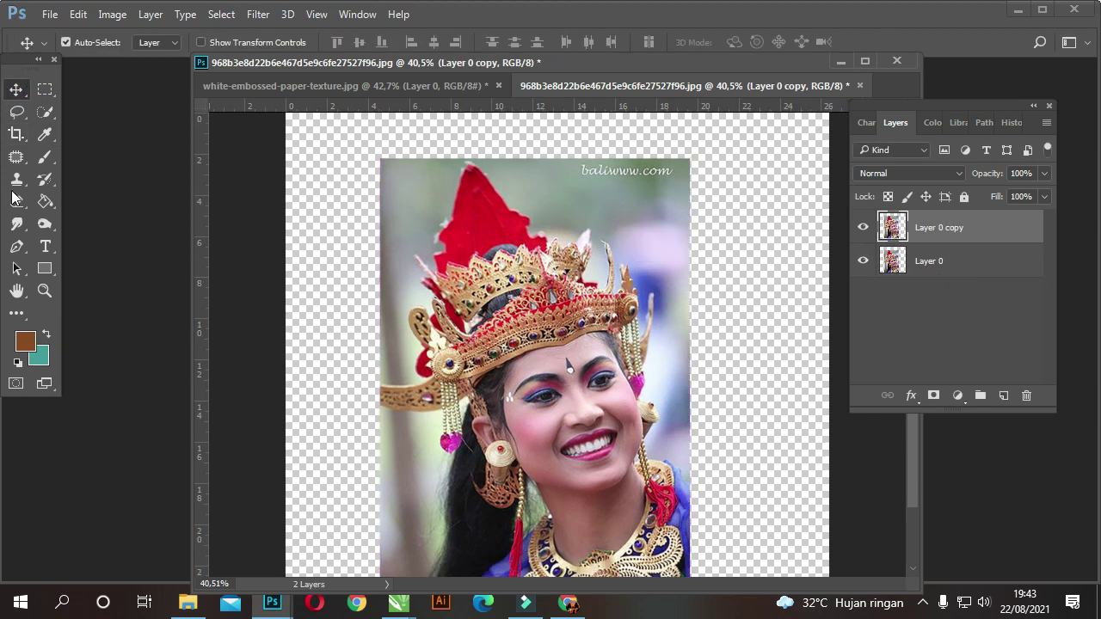
# Step: Erase the watermark strip at the photo's top with a 250 px eraser at 100% opacity
pyautogui.click(17, 224)
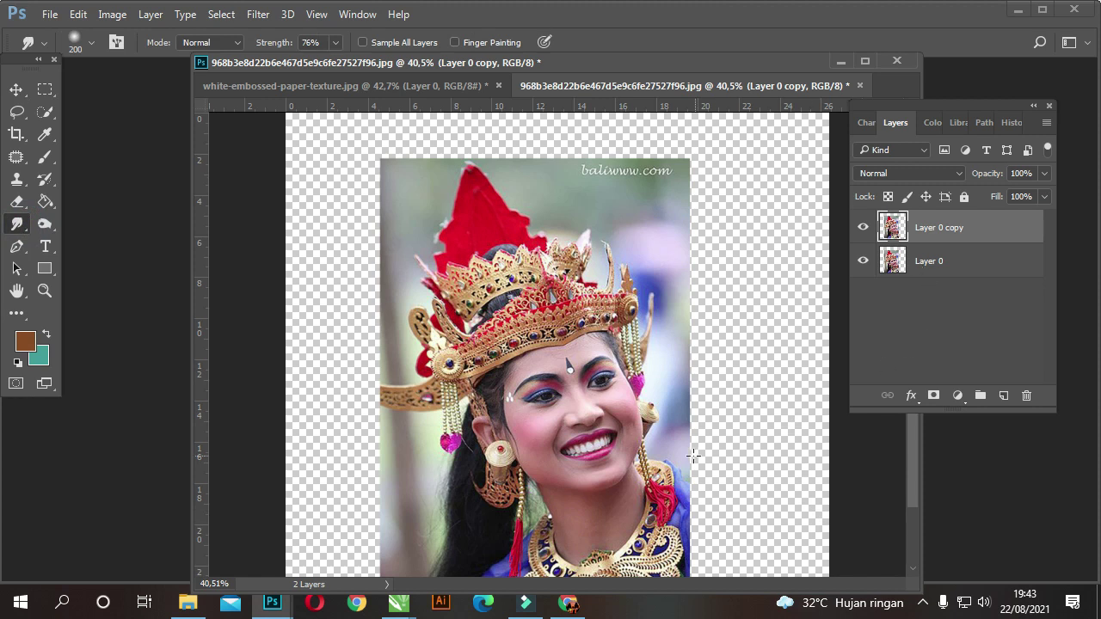
pyautogui.press('e')
pyautogui.press(']')
pyautogui.press(']')
pyautogui.press(']')
pyautogui.moveTo(570, 168); pyautogui.dragTo(679, 170)
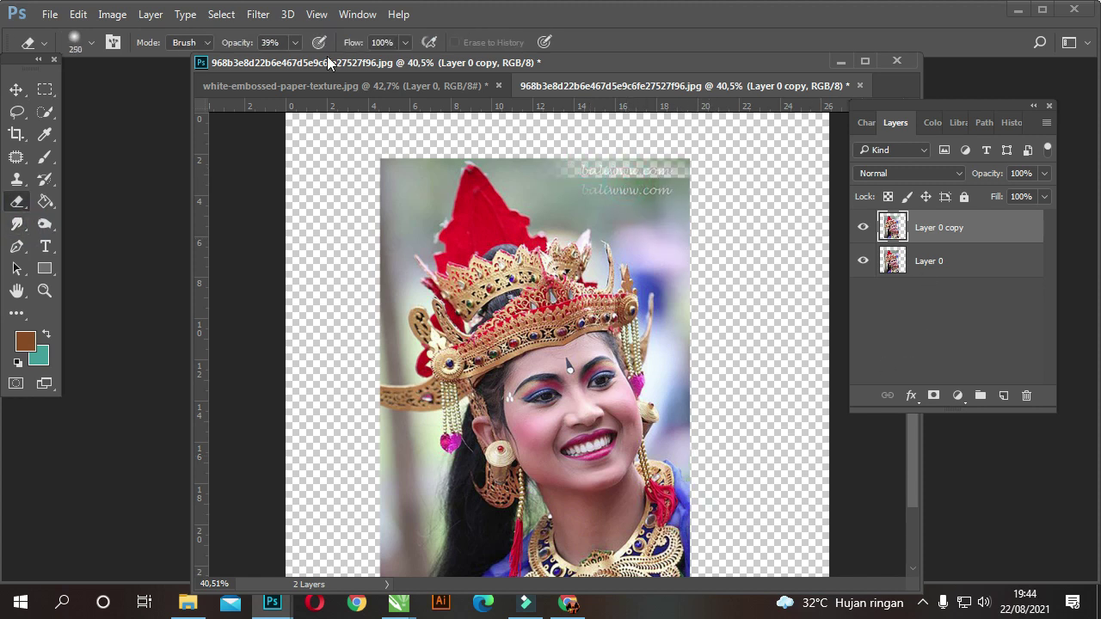
pyautogui.click(295, 42)
pyautogui.moveTo(292, 62); pyautogui.dragTo(355, 63)
pyautogui.moveTo(533, 163)
pyautogui.mouseDown()
pyautogui.moveTo(722, 202)
pyautogui.moveTo(726, 482)
pyautogui.mouseUp()
# Step: With Layer 0 hidden, fade the copy's top and side edges to transparency, then show Layer 0 again
pyautogui.click(862, 261)
pyautogui.moveTo(585, 163)
pyautogui.mouseDown()
pyautogui.moveTo(349, 385)
pyautogui.moveTo(369, 499)
pyautogui.moveTo(358, 365)
pyautogui.moveTo(431, 123)
pyautogui.mouseUp()
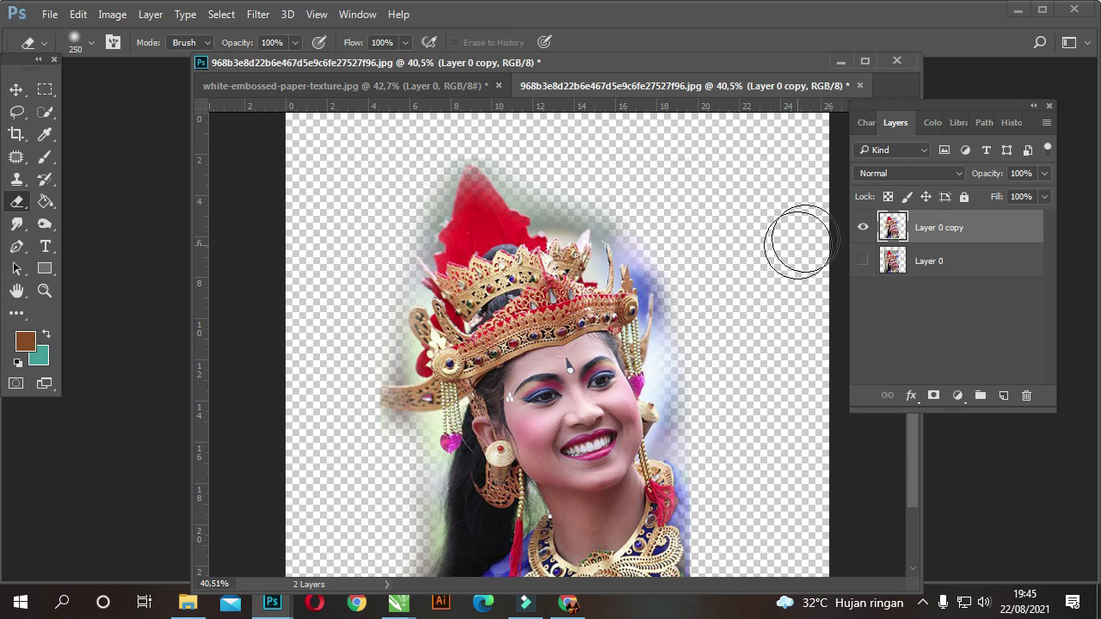
pyautogui.click(863, 261)
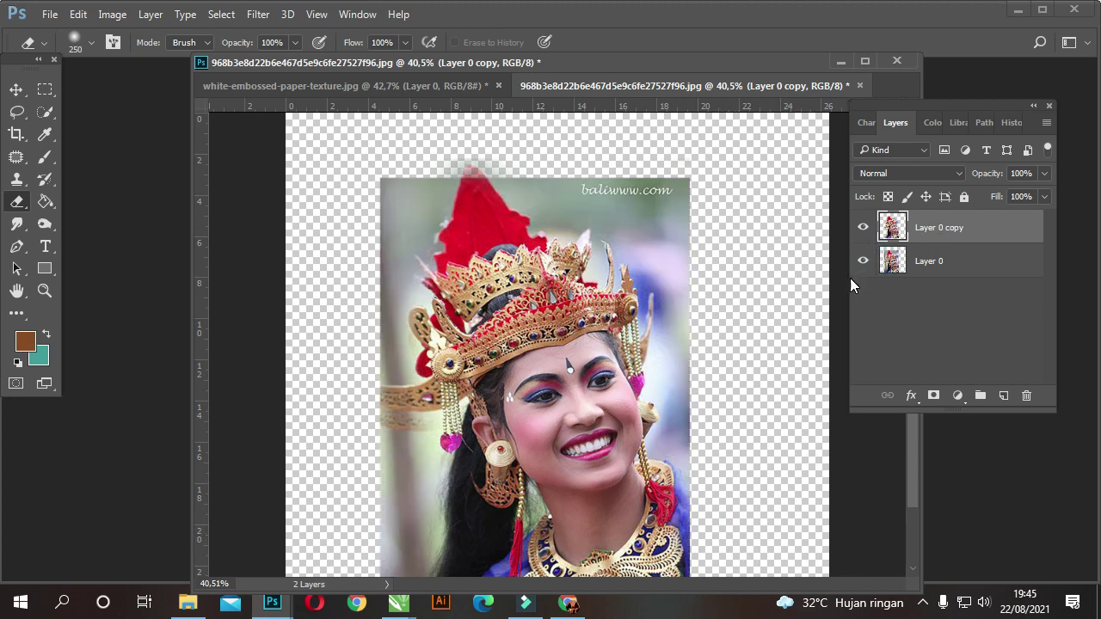
# Step: Convert Layer 0 copy to a smart object and apply the Filter Gallery's Dry Brush effect
pyautogui.rightClick(960, 233)
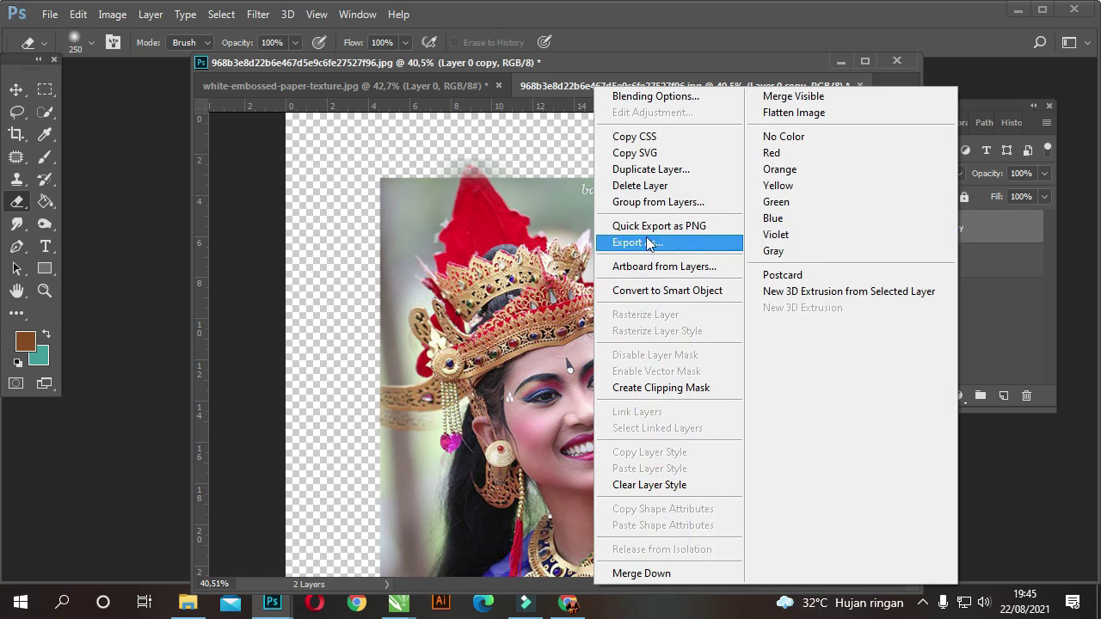
pyautogui.click(641, 290)
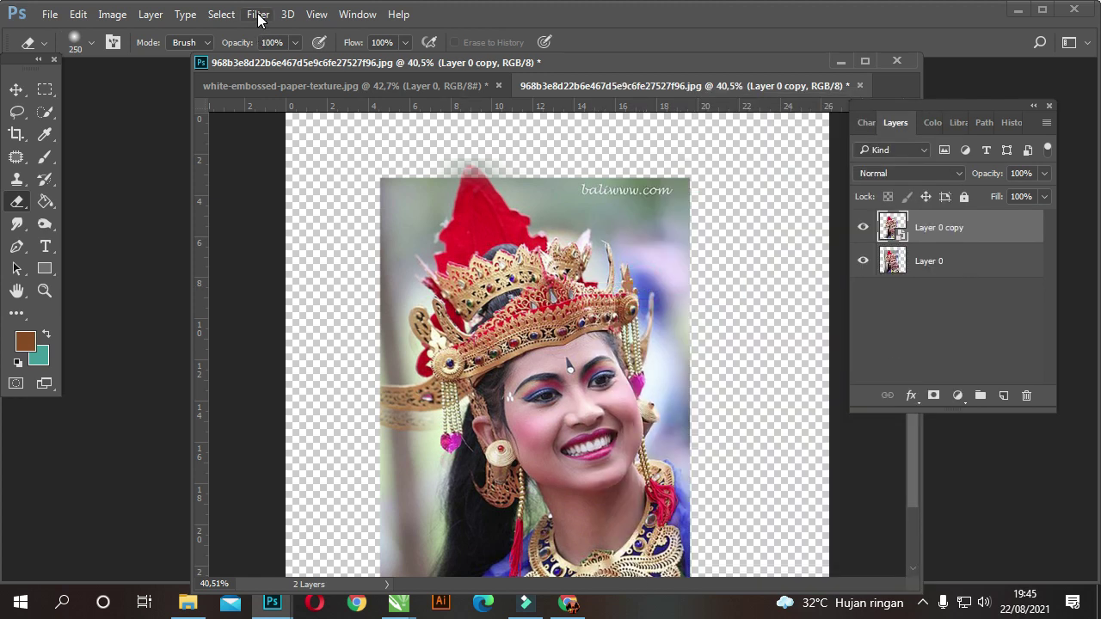
pyautogui.click(258, 14)
pyautogui.click(301, 84)
pyautogui.click(805, 74)
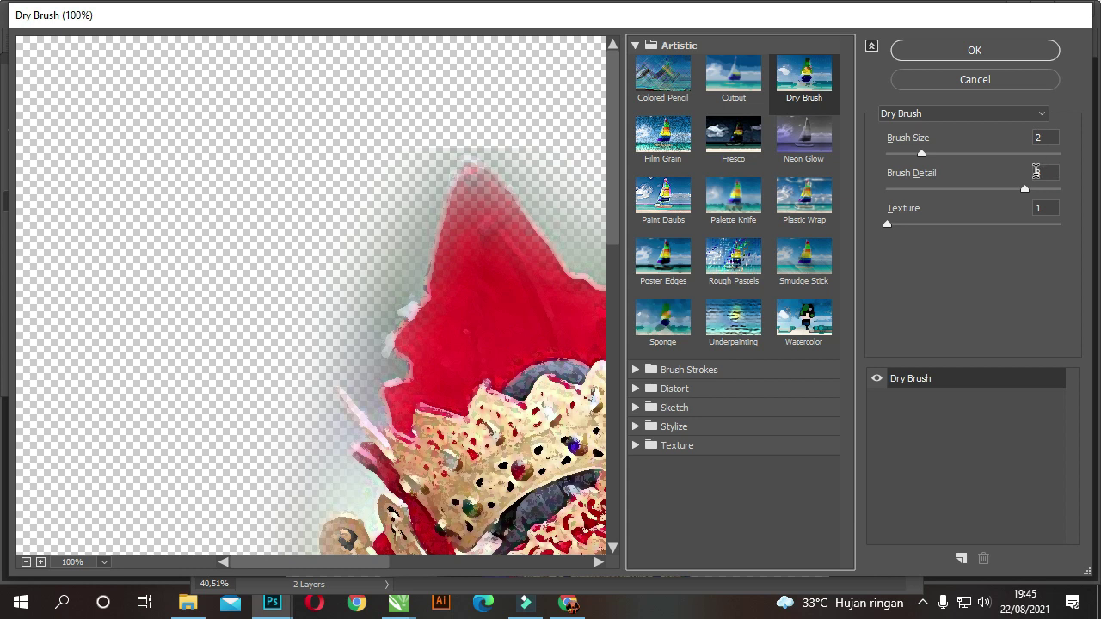
pyautogui.click(981, 50)
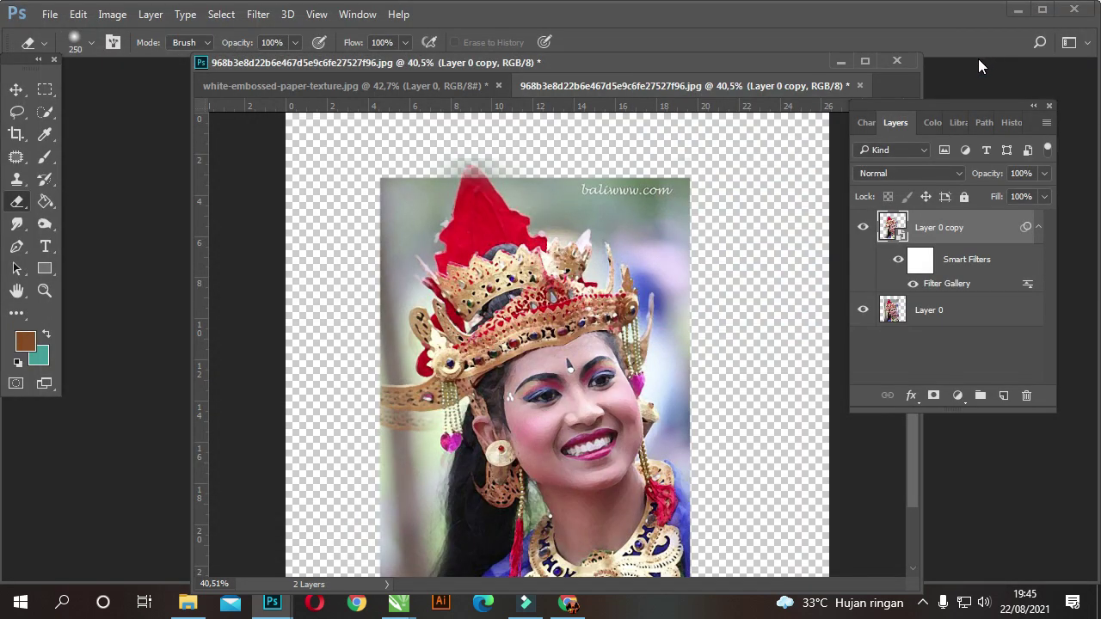
# Step: Apply a Filter Gallery Cutout effect with Number of Levels set to 8
pyautogui.click(258, 14)
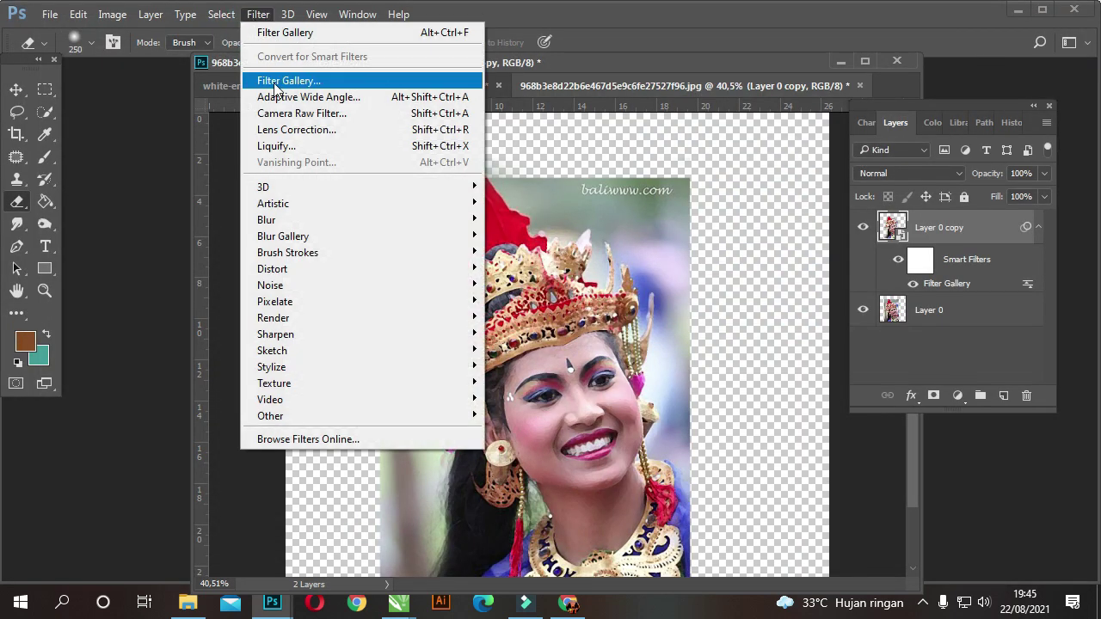
pyautogui.click(276, 82)
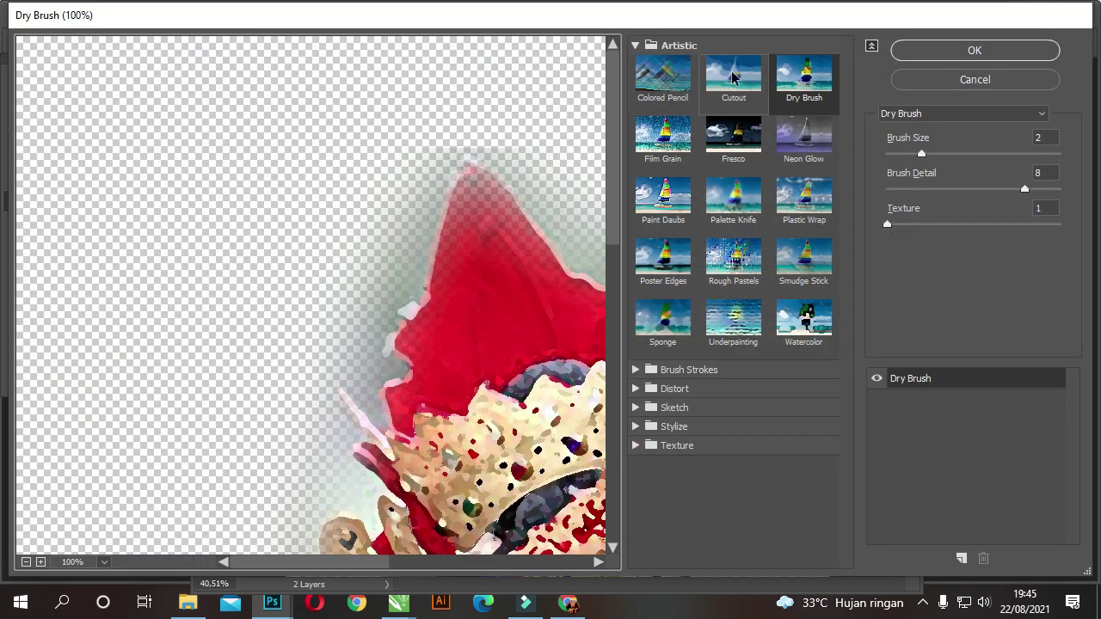
pyautogui.click(733, 75)
pyautogui.click(1040, 139)
pyautogui.write('8')
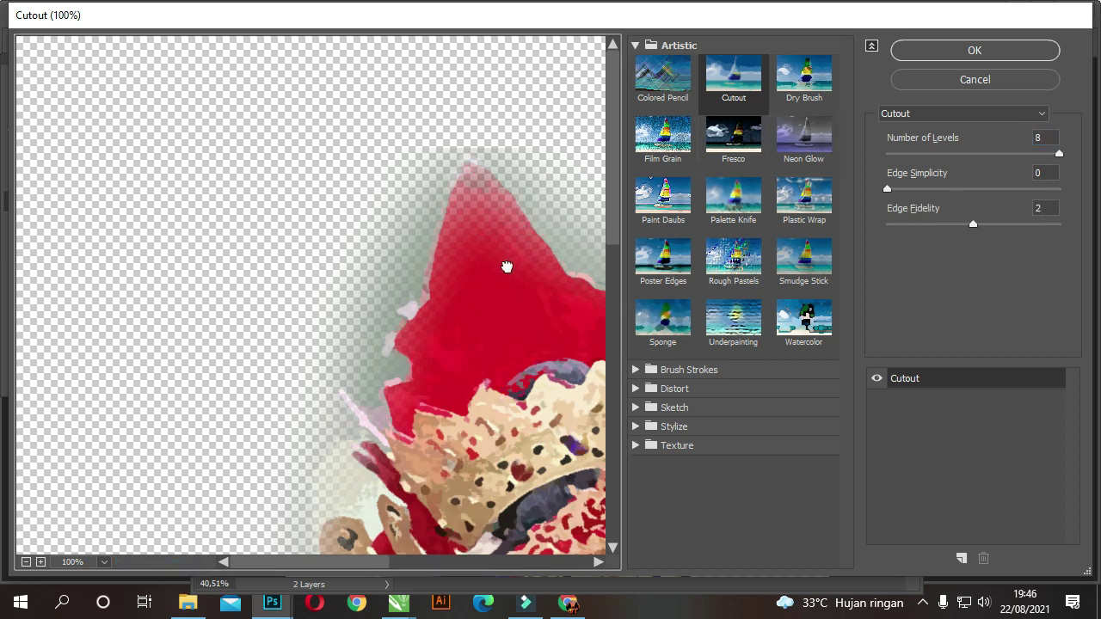
pyautogui.scroll(-5, 504, 264)
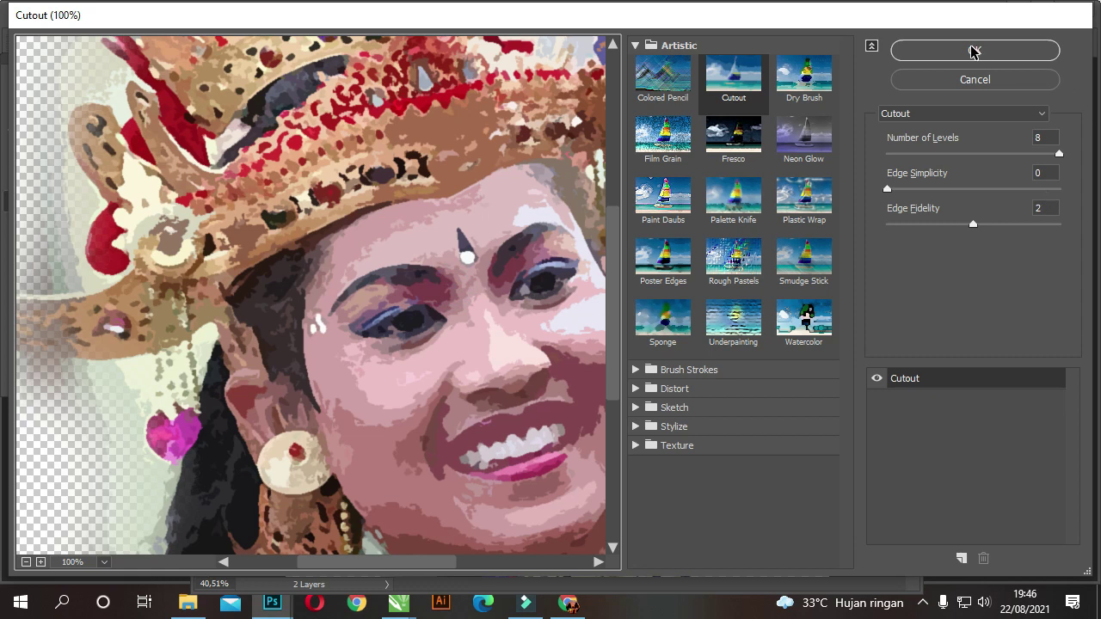
pyautogui.click(971, 51)
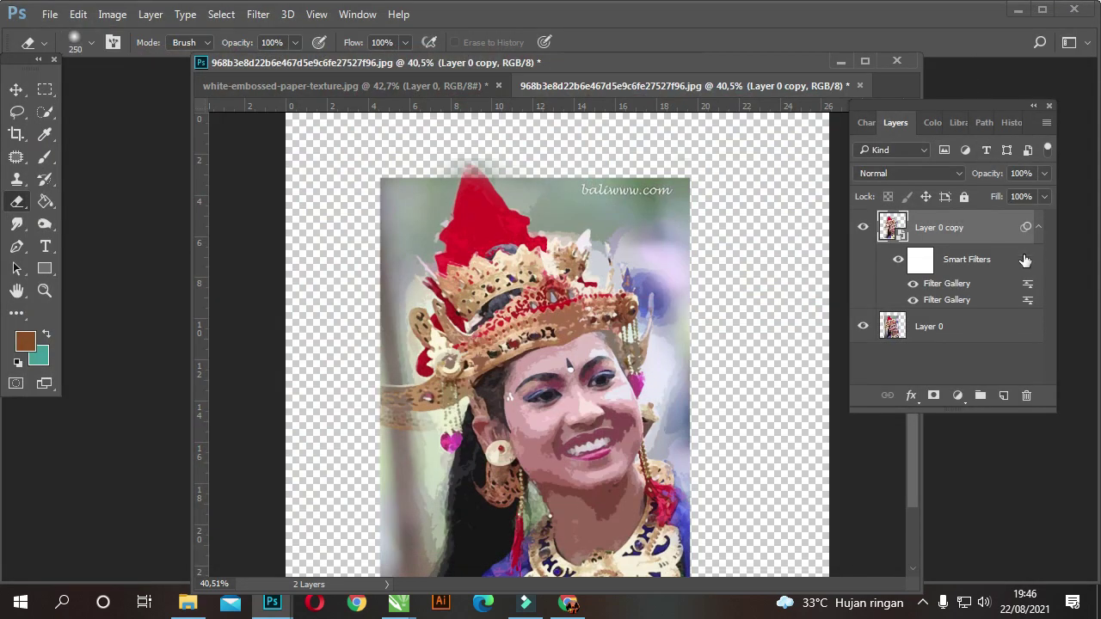
# Step: Set the Filter Gallery filter's blending mode to Pin Light
pyautogui.doubleClick(1028, 285)
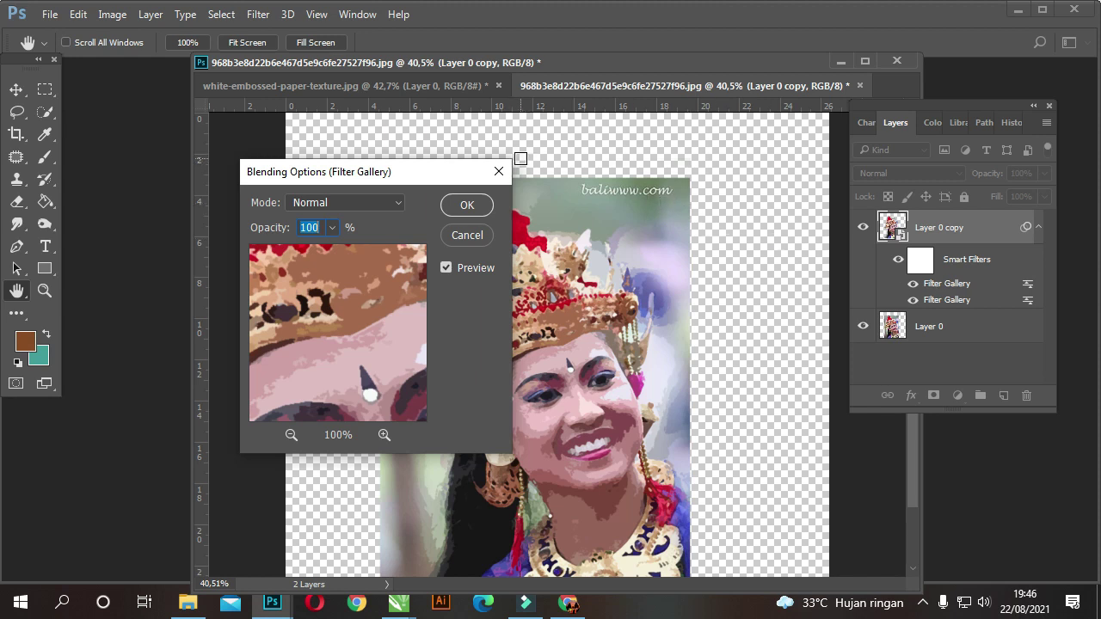
pyautogui.click(399, 208)
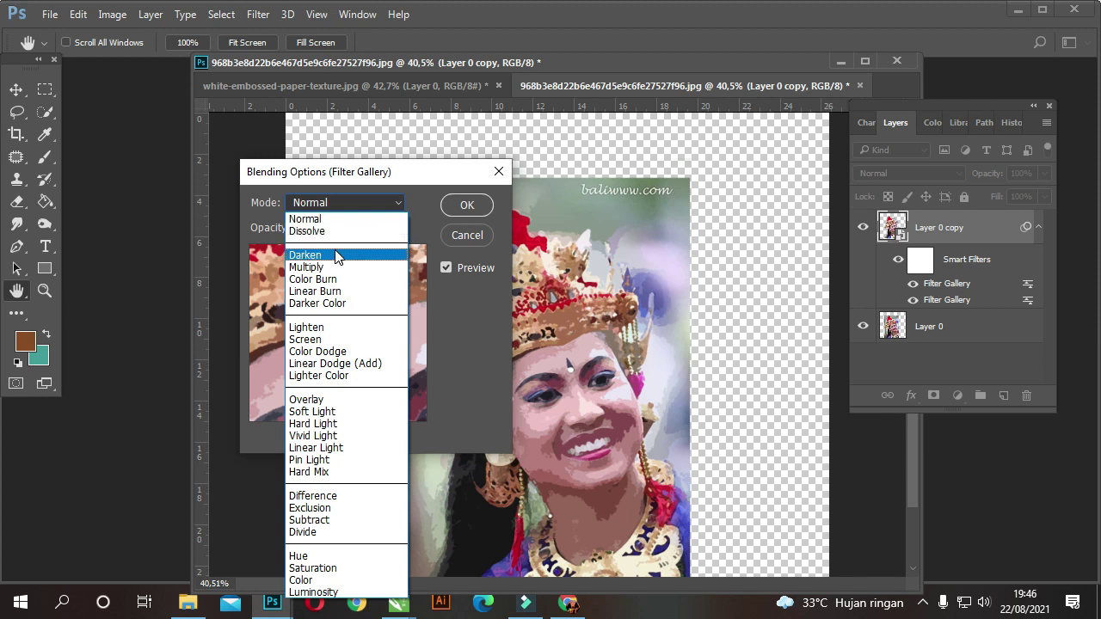
pyautogui.click(317, 461)
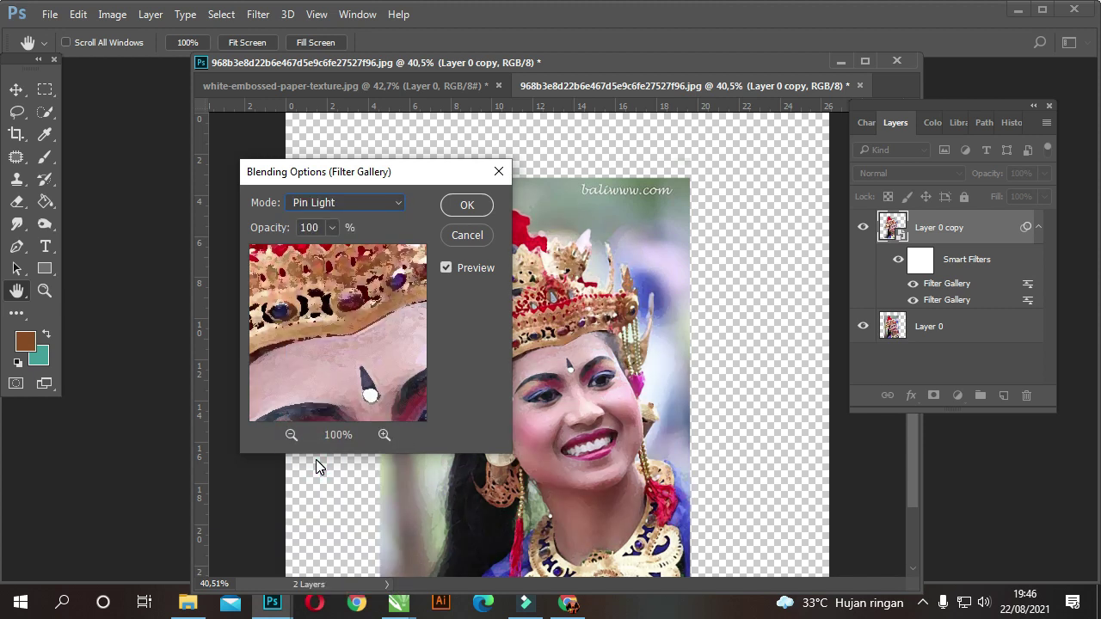
pyautogui.click(467, 207)
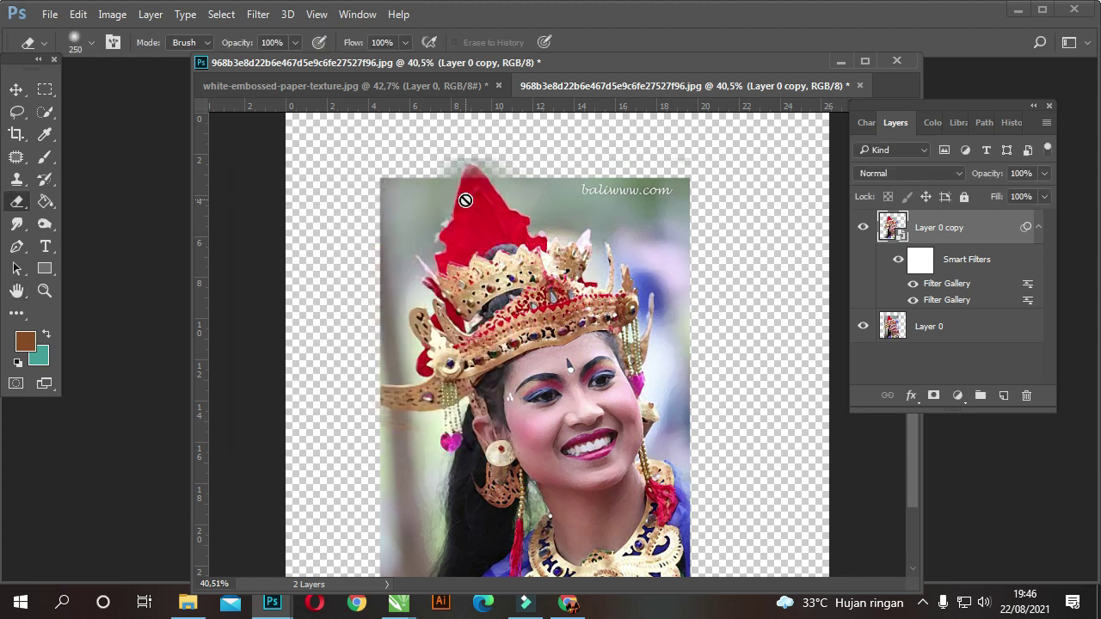
# Step: Apply Smart Blur with Radius 5, Threshold 100 and Medium quality
pyautogui.click(258, 15)
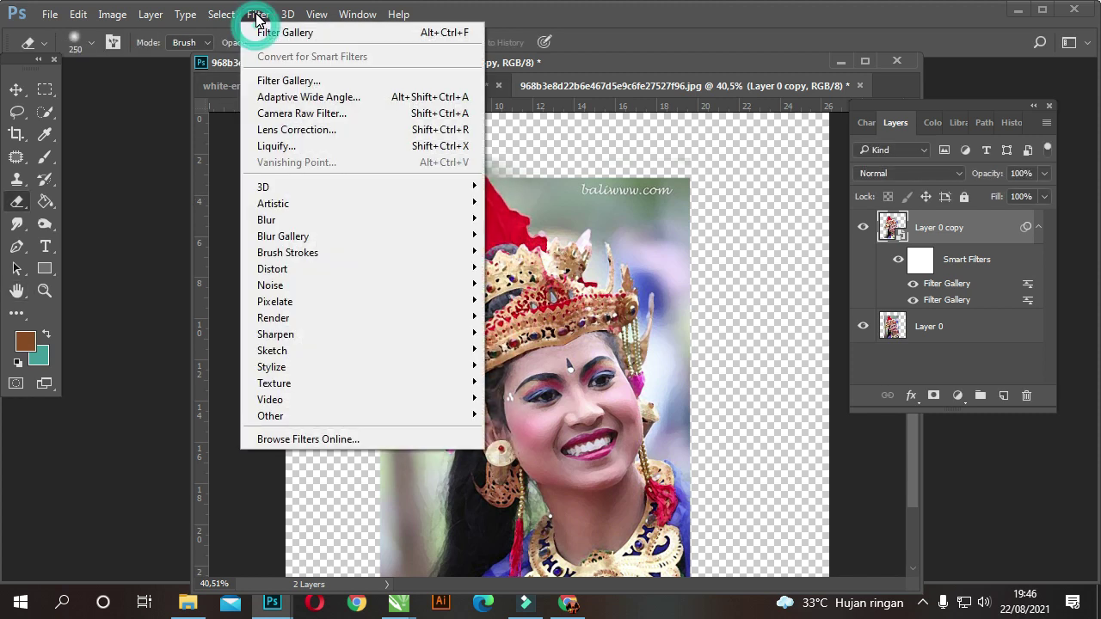
pyautogui.moveTo(267, 220)
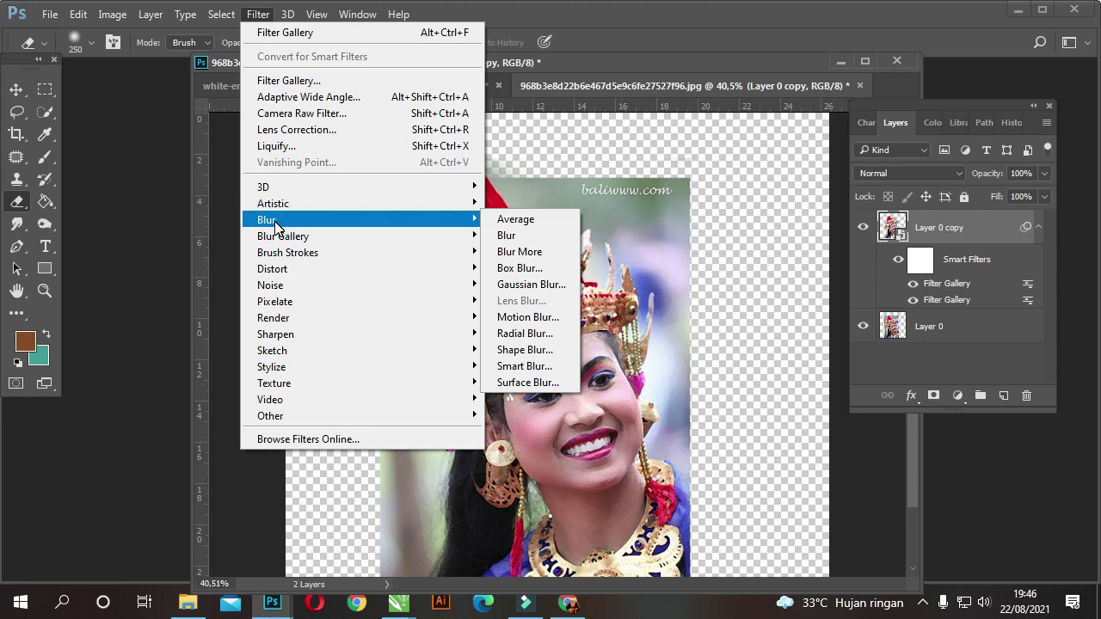
pyautogui.click(522, 366)
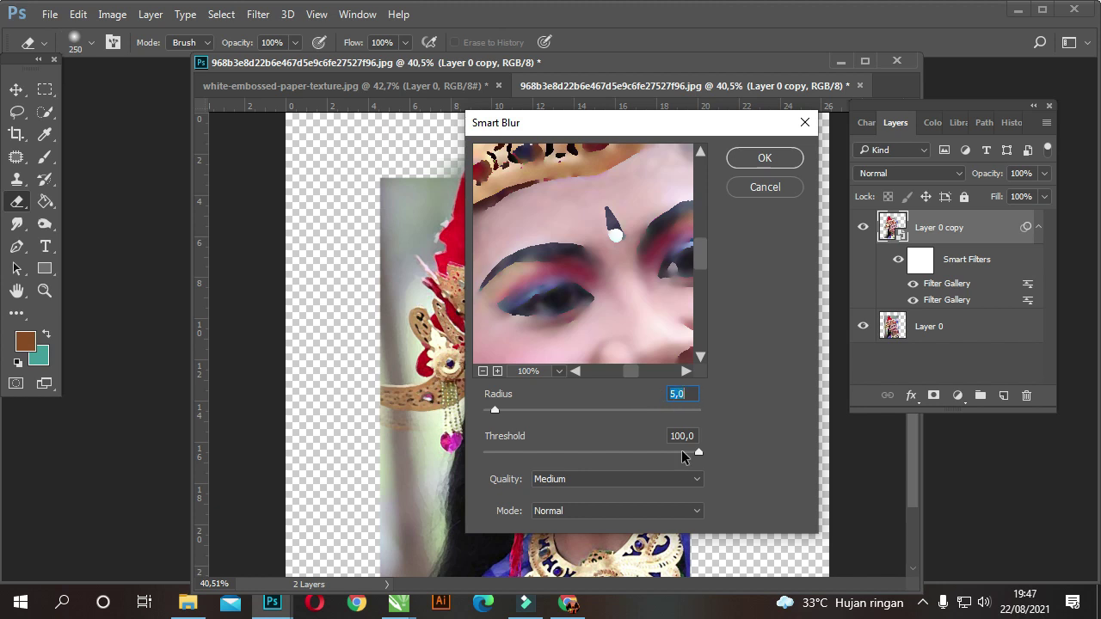
pyautogui.click(765, 158)
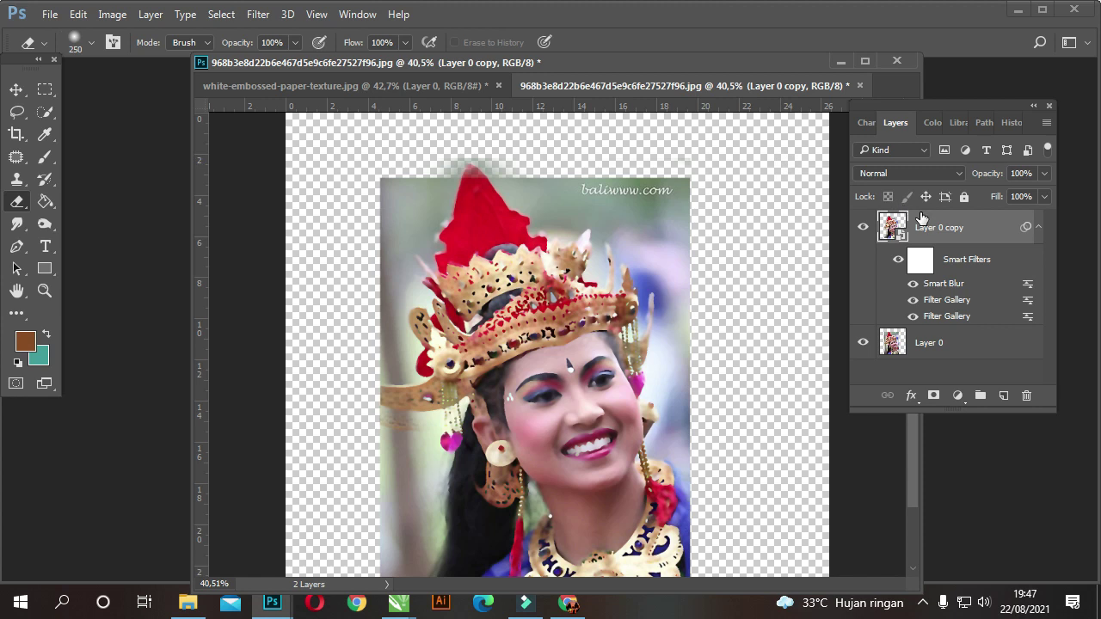
# Step: Blend the Smart Blur filter in Screen mode at about 50% opacity
pyautogui.doubleClick(1028, 291)
pyautogui.moveTo(382, 315)
pyautogui.mouseDown()
pyautogui.moveTo(356, 292)
pyautogui.moveTo(349, 316)
pyautogui.mouseUp()
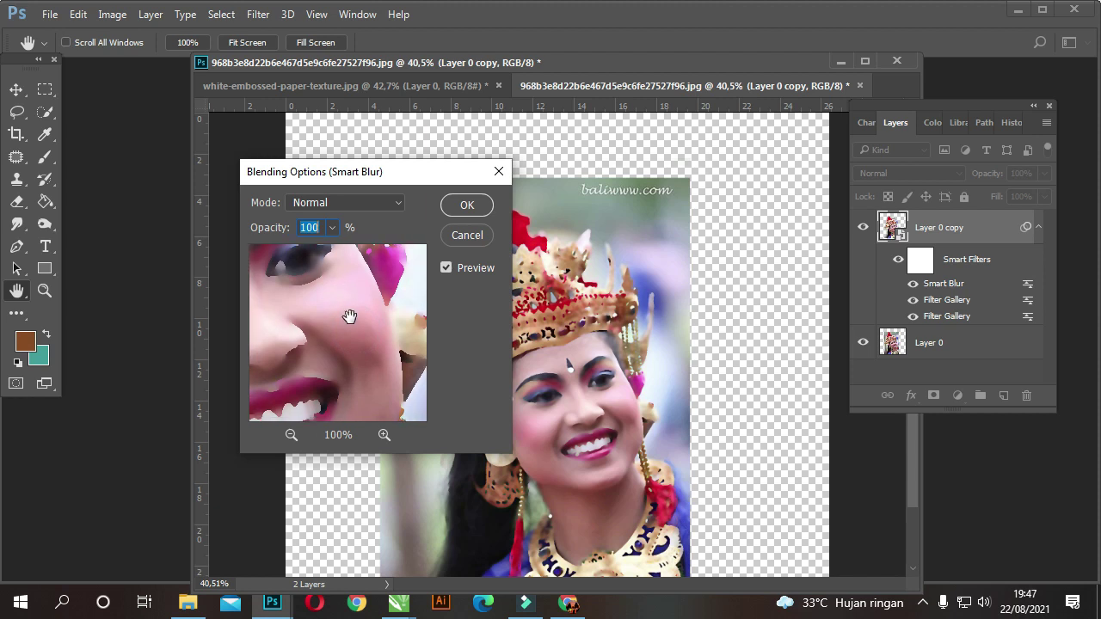
pyautogui.moveTo(290, 228); pyautogui.dragTo(244, 233)
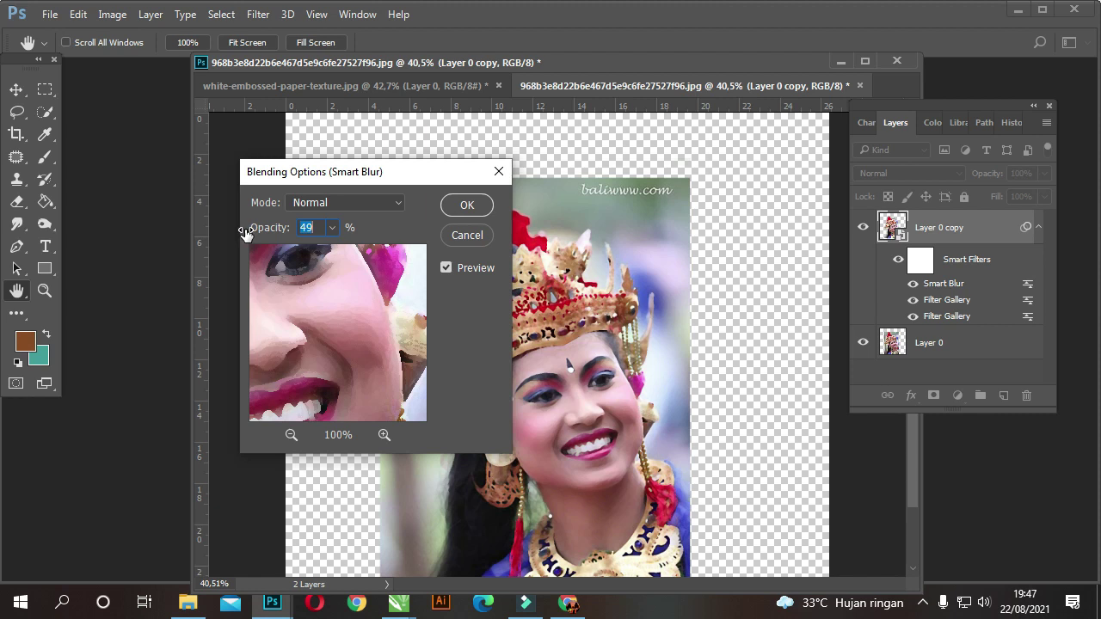
pyautogui.click(397, 205)
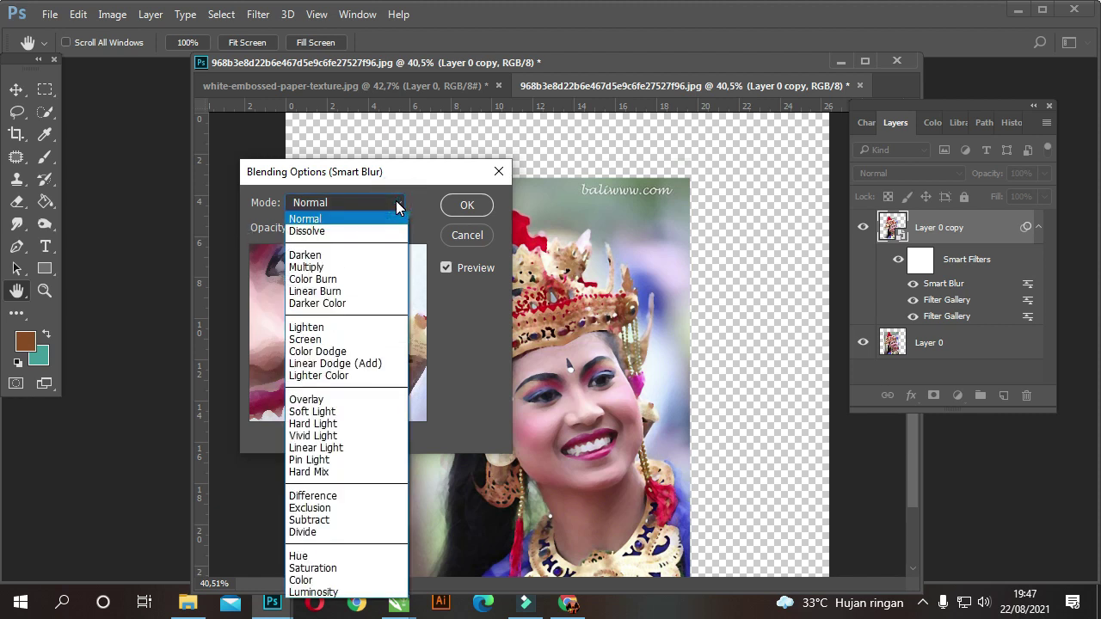
pyautogui.click(314, 339)
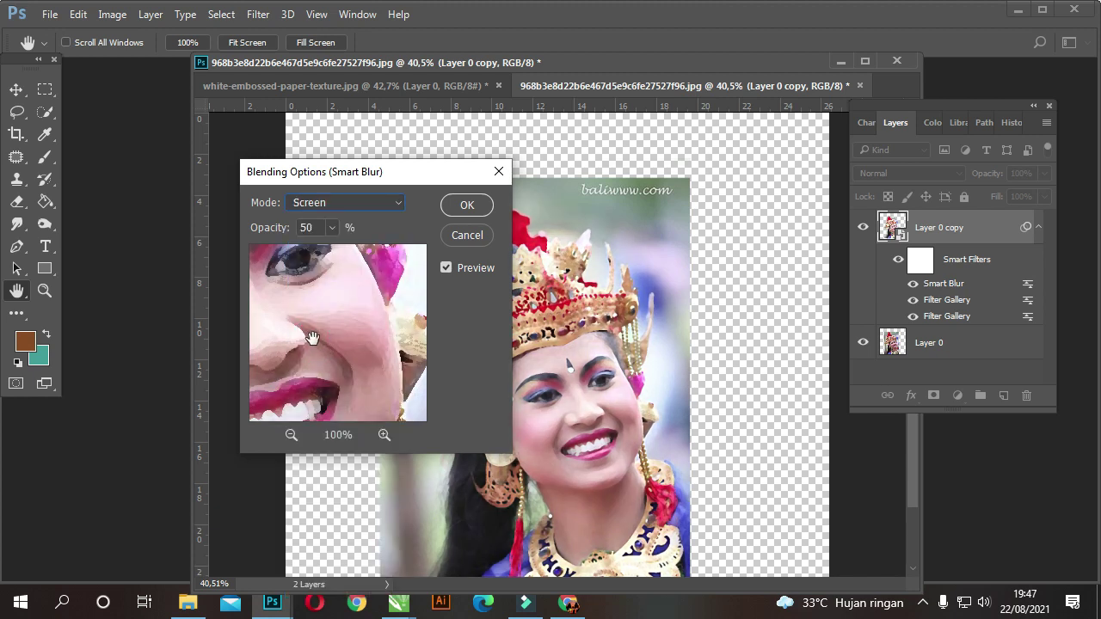
pyautogui.click(476, 207)
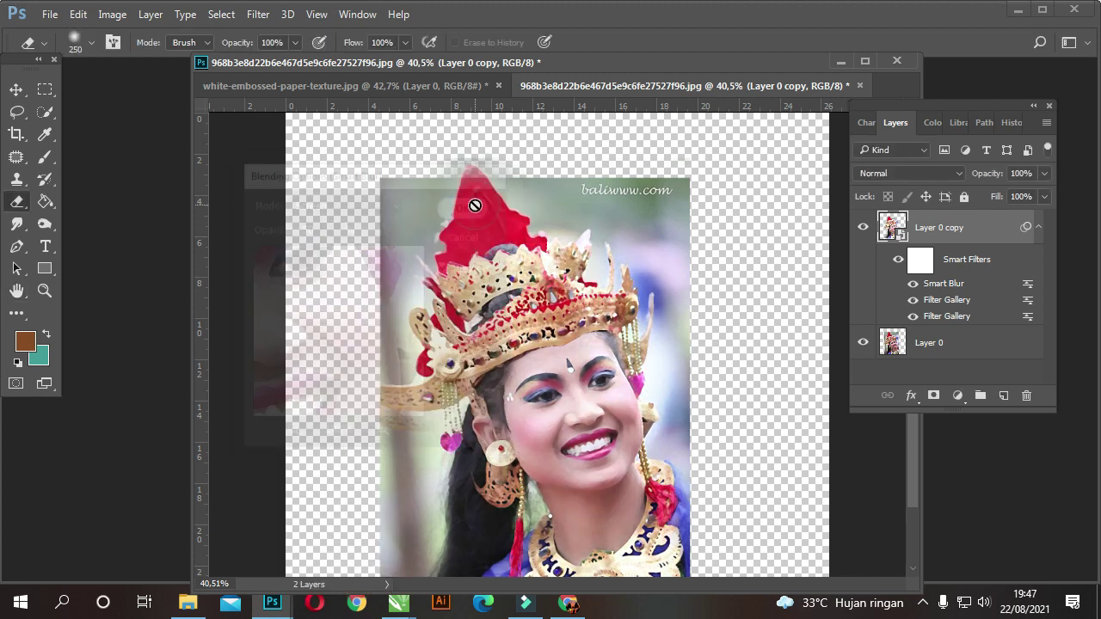
# Step: Apply Find Edges to the dancer layer and blend it in Multiply mode
pyautogui.click(258, 14)
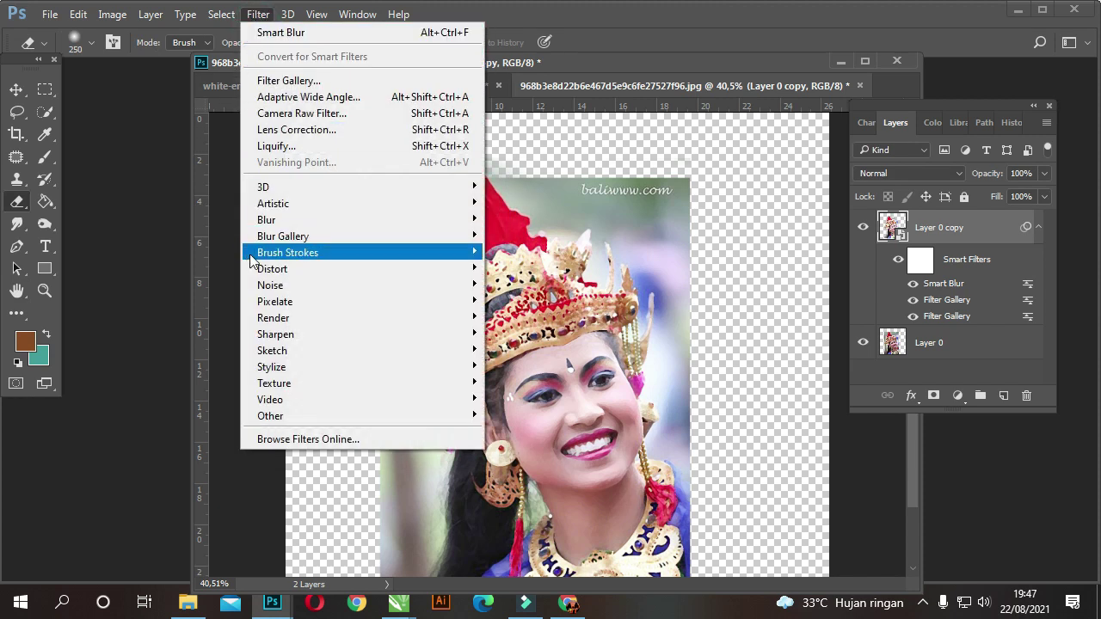
pyautogui.moveTo(272, 367)
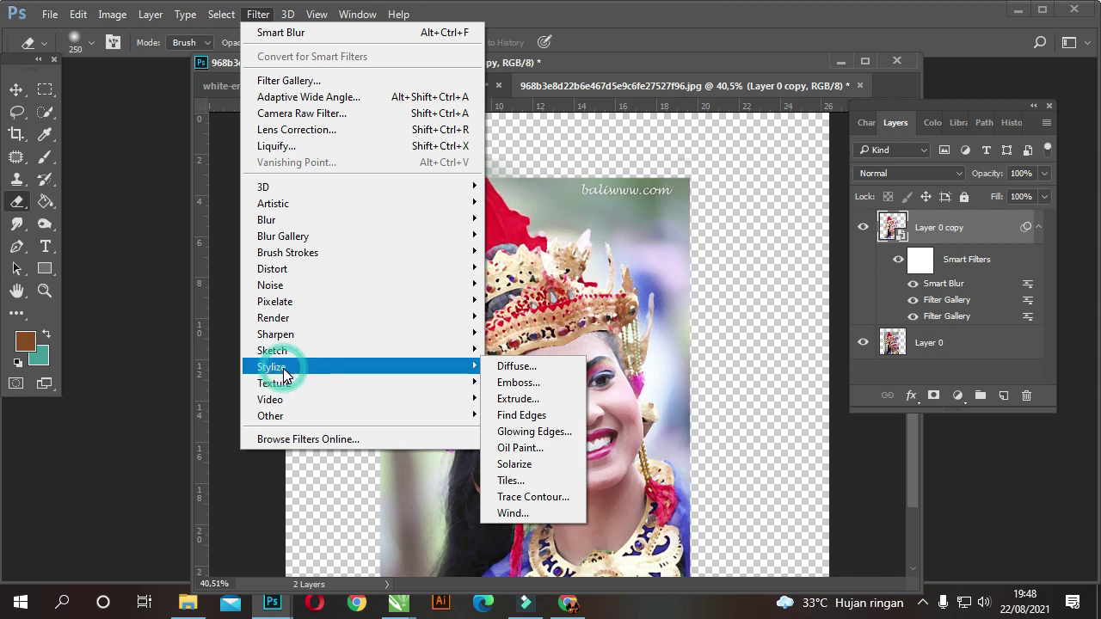
pyautogui.click(533, 423)
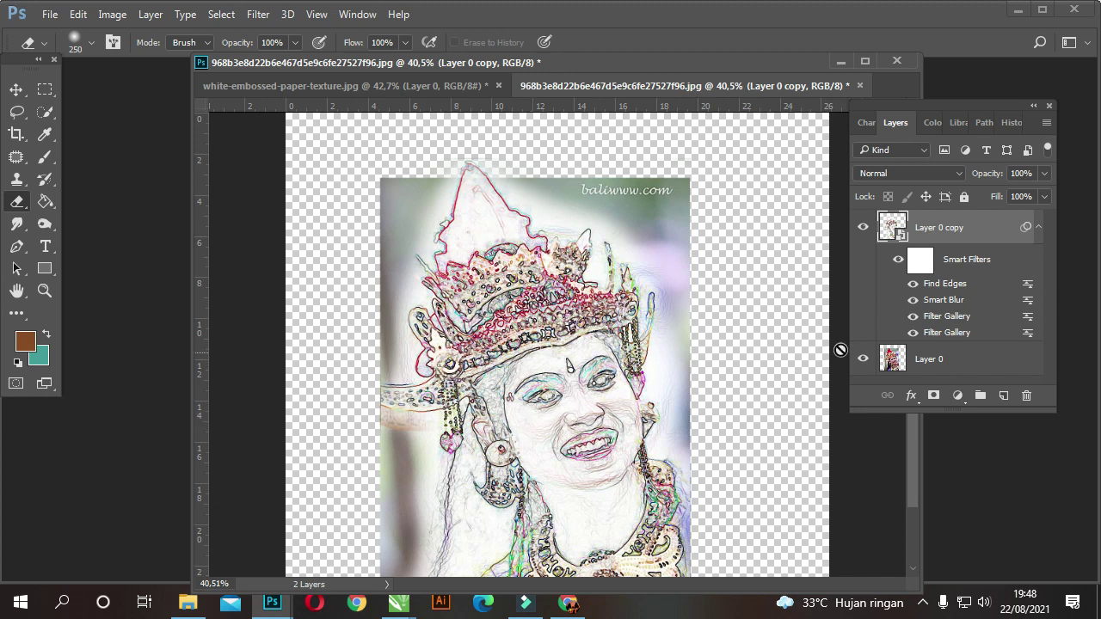
pyautogui.doubleClick(1027, 285)
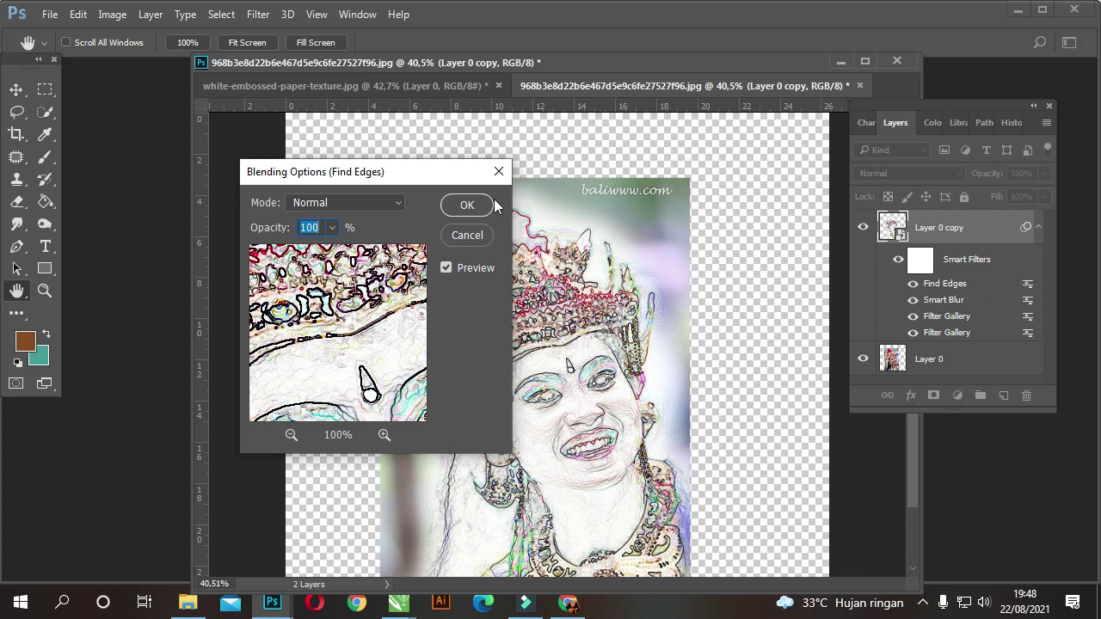
pyautogui.click(398, 206)
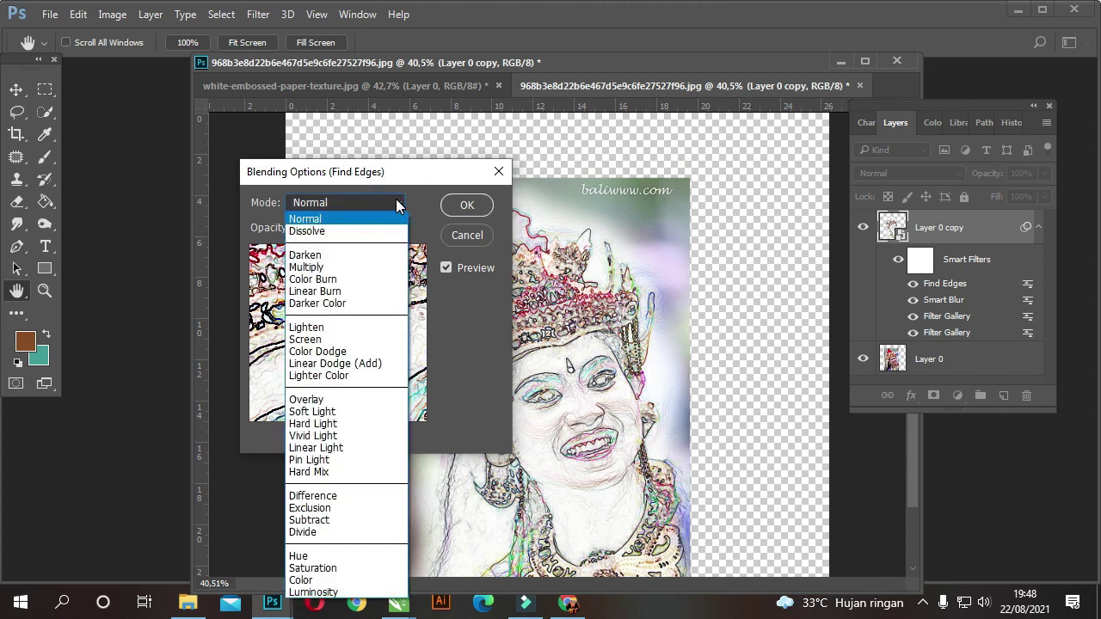
pyautogui.click(334, 272)
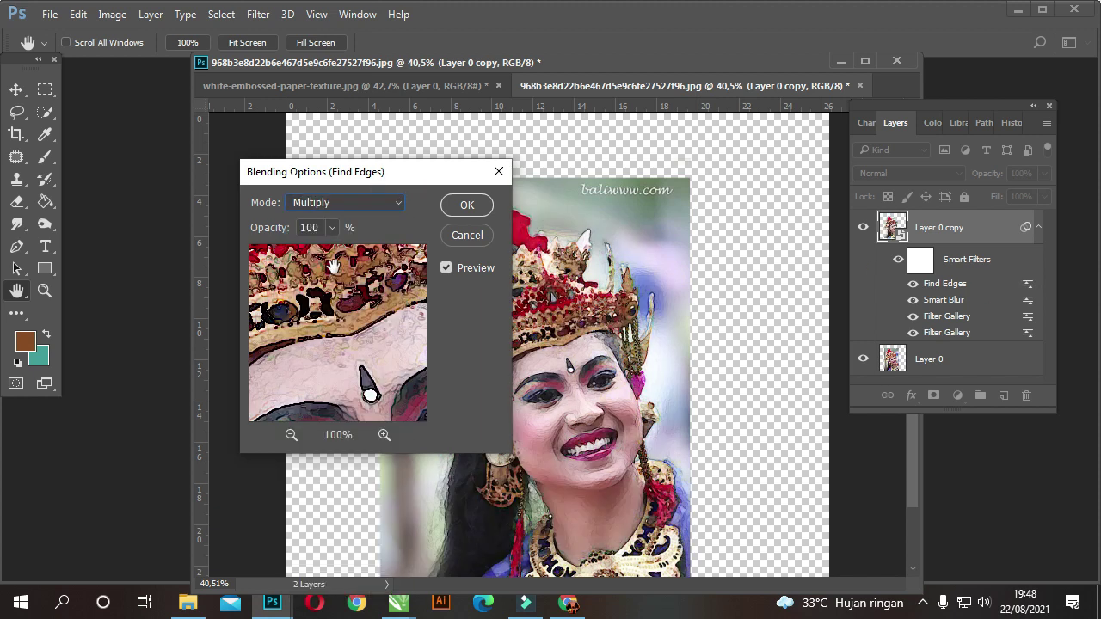
pyautogui.click(321, 227)
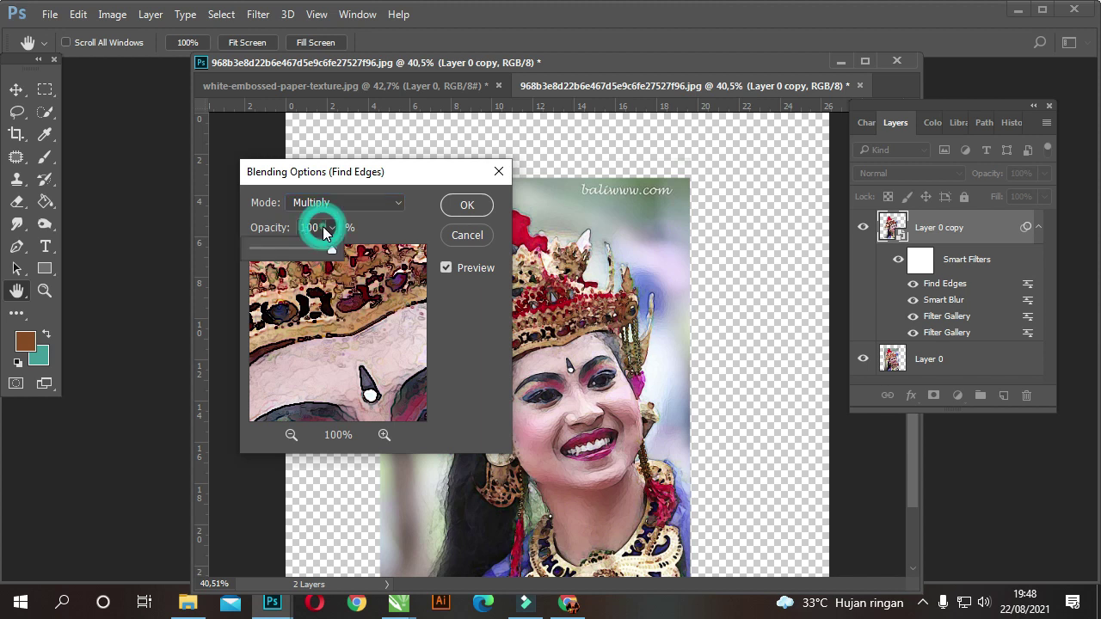
pyautogui.click(464, 205)
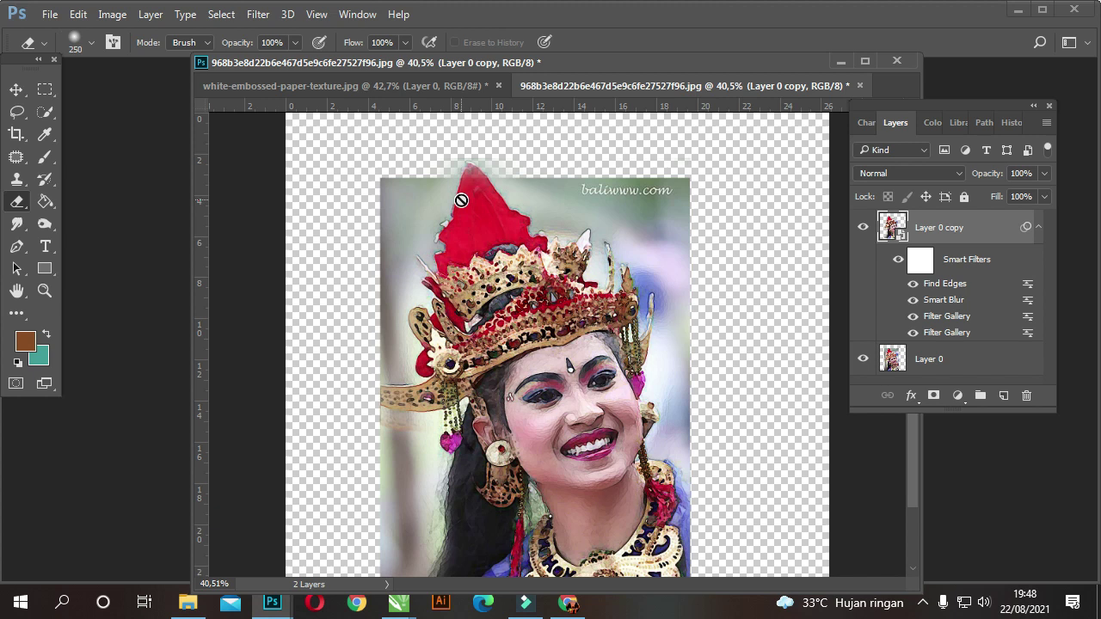
# Step: Hide Layer 0, copy the embossed paper texture into the dancer file, and stretch it upward
pyautogui.click(863, 360)
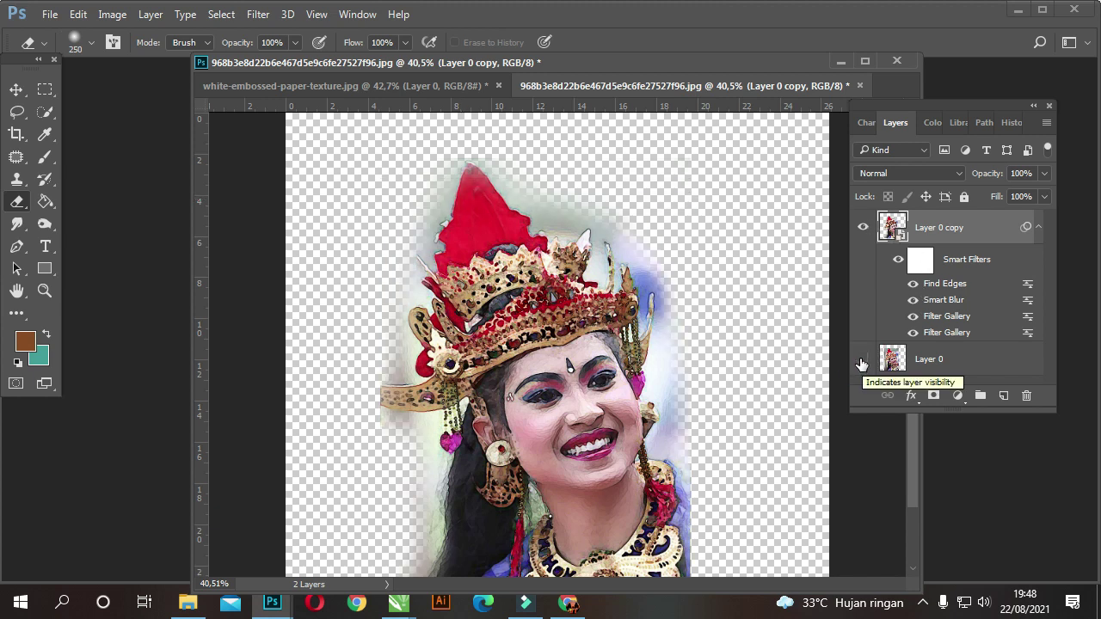
pyautogui.click(423, 86)
pyautogui.moveTo(423, 86); pyautogui.dragTo(267, 195)
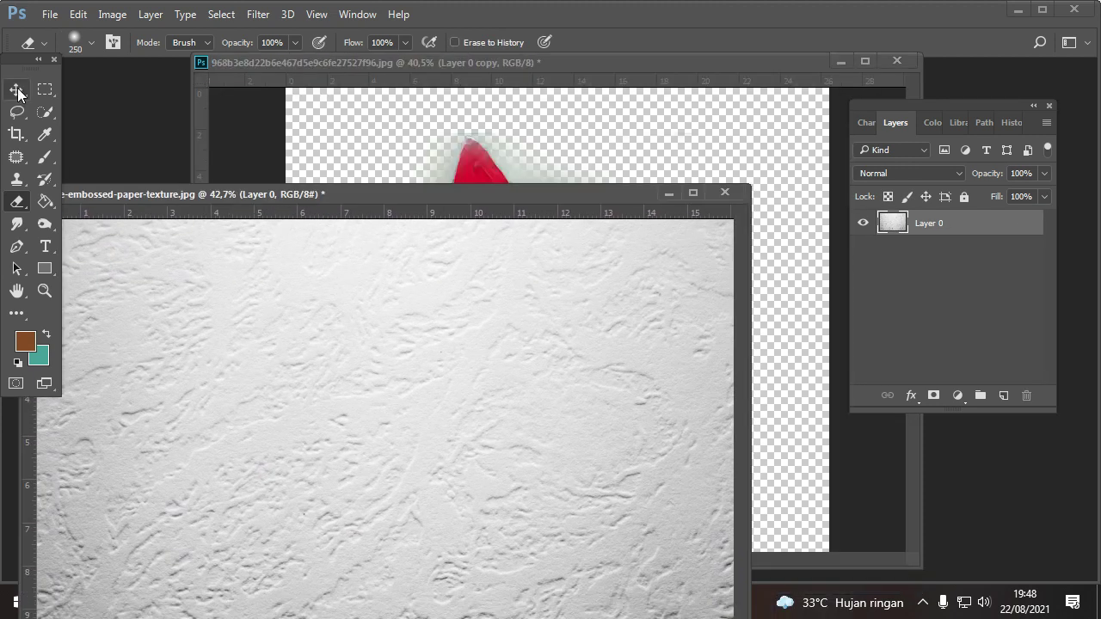
pyautogui.click(17, 89)
pyautogui.moveTo(327, 313)
pyautogui.mouseDown()
pyautogui.moveTo(634, 131)
pyautogui.moveTo(581, 149)
pyautogui.moveTo(568, 274)
pyautogui.moveTo(574, 263)
pyautogui.mouseUp()
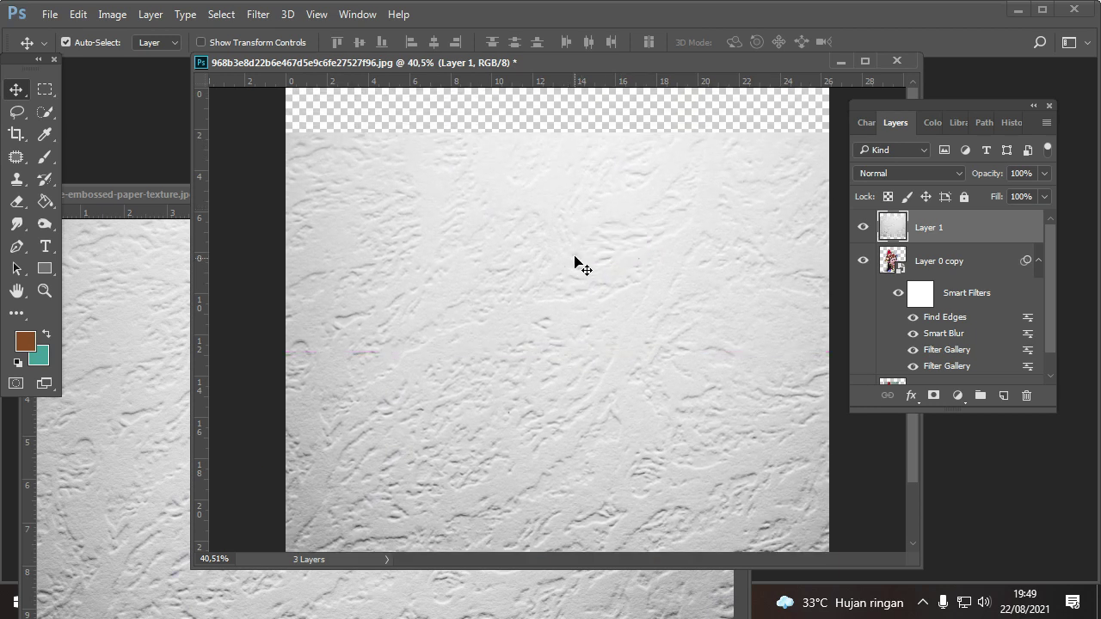
pyautogui.hotkey('ctrl', 't')
pyautogui.moveTo(586, 131); pyautogui.dragTo(585, 73)
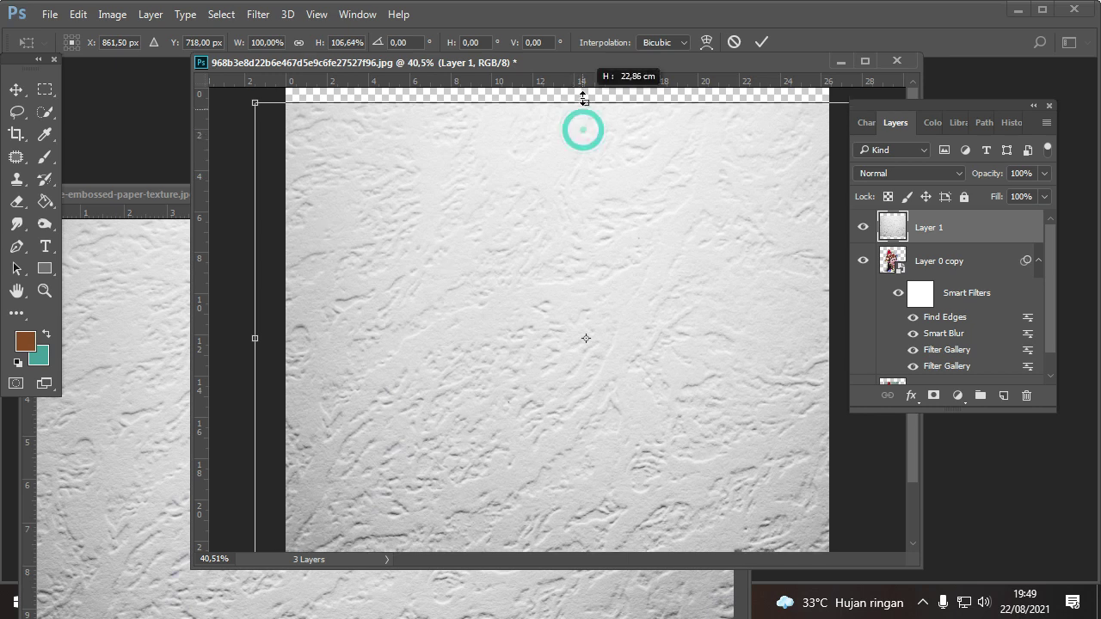
# Step: Commit the texture stretch and minimize the paper texture document window
pyautogui.press('Return')
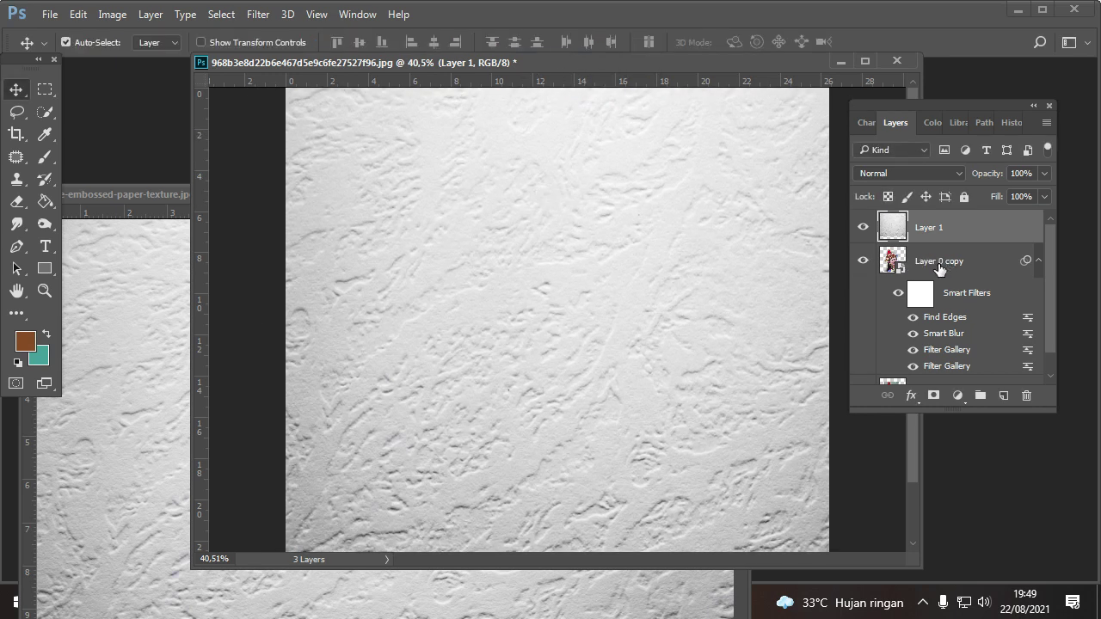
pyautogui.click(167, 194)
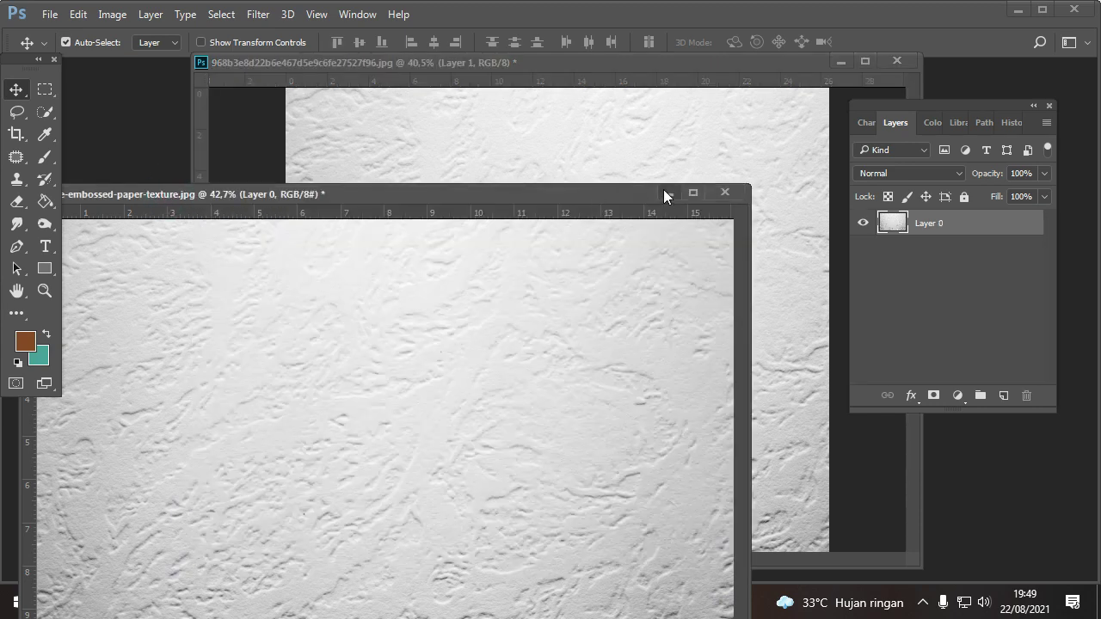
pyautogui.click(663, 191)
# Step: Add a layer mask to Layer 0 copy, invert it to black, and set the foreground to near-white
pyautogui.click(929, 258)
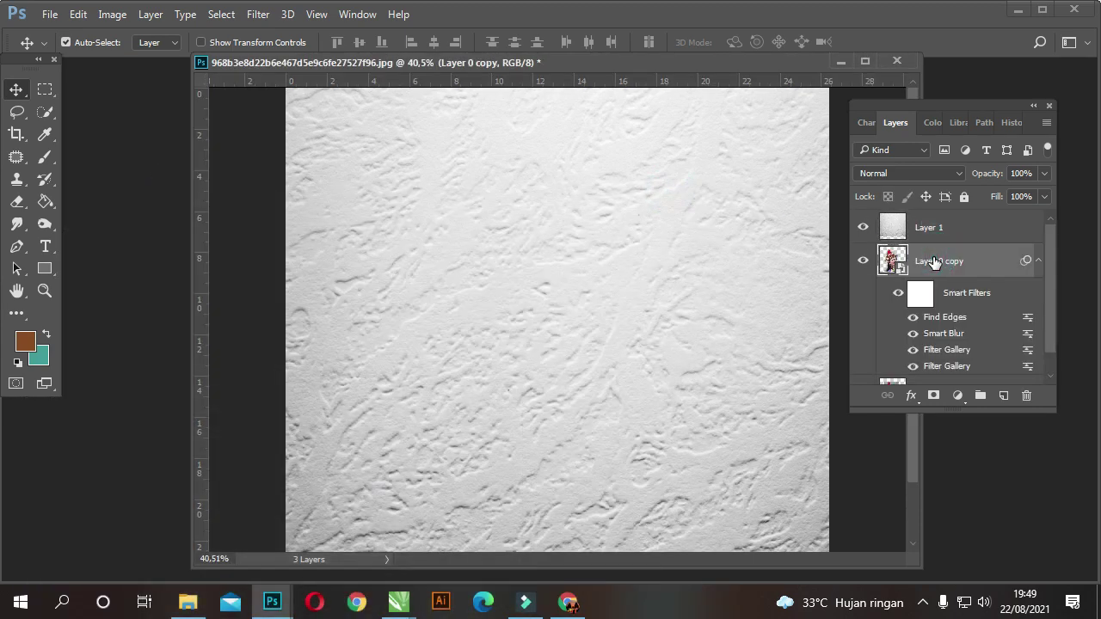
pyautogui.click(935, 396)
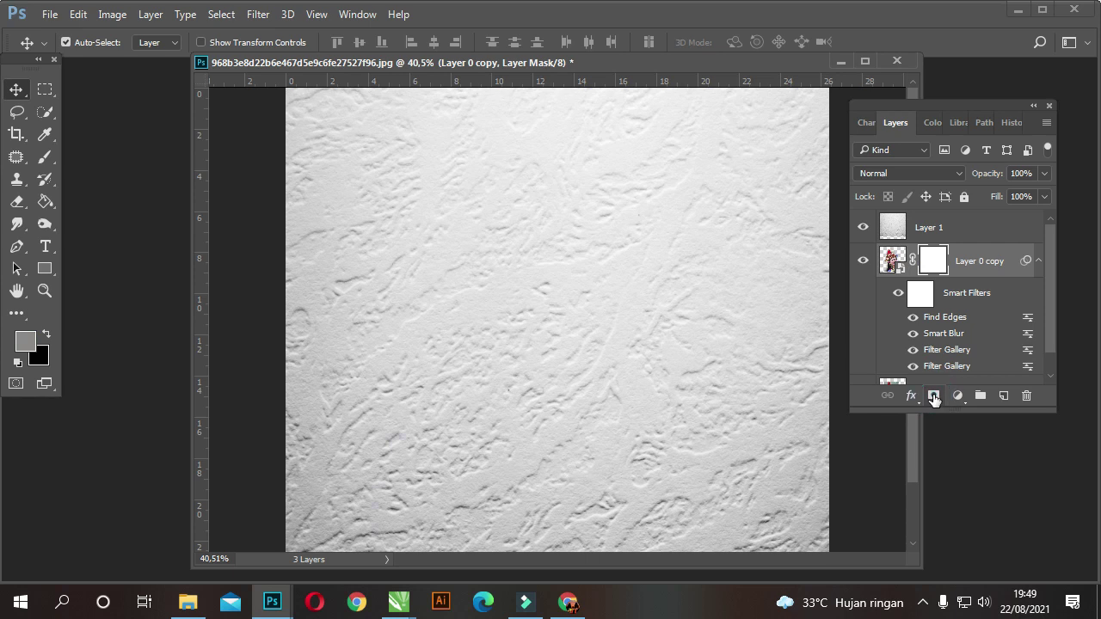
pyautogui.click(934, 263)
pyautogui.hotkey('ctrl', 'i')
pyautogui.click(26, 343)
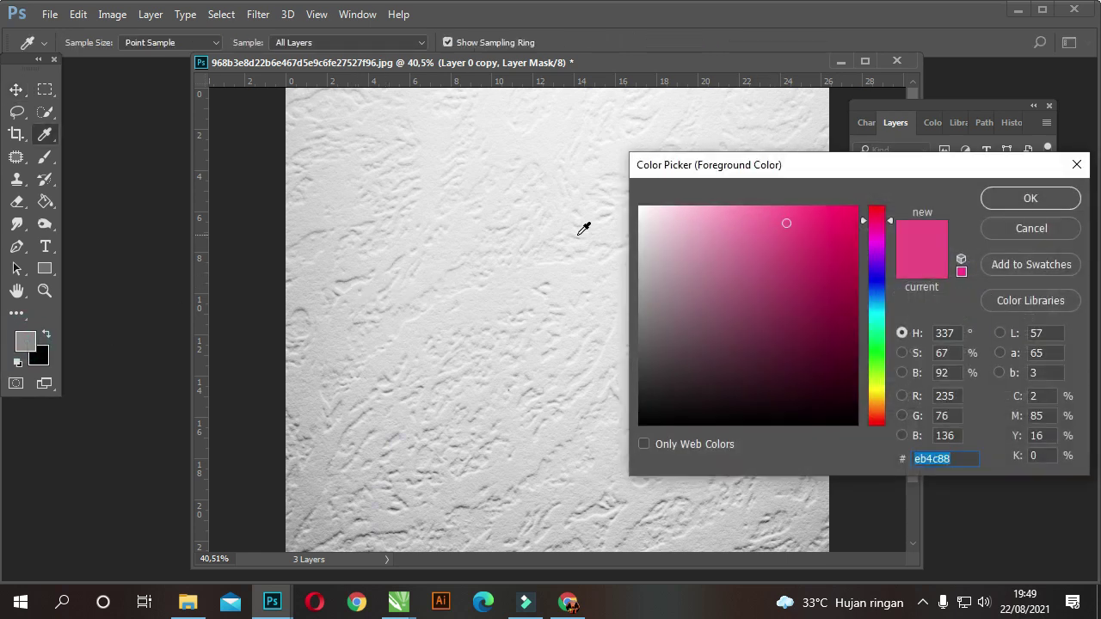
pyautogui.click(640, 210)
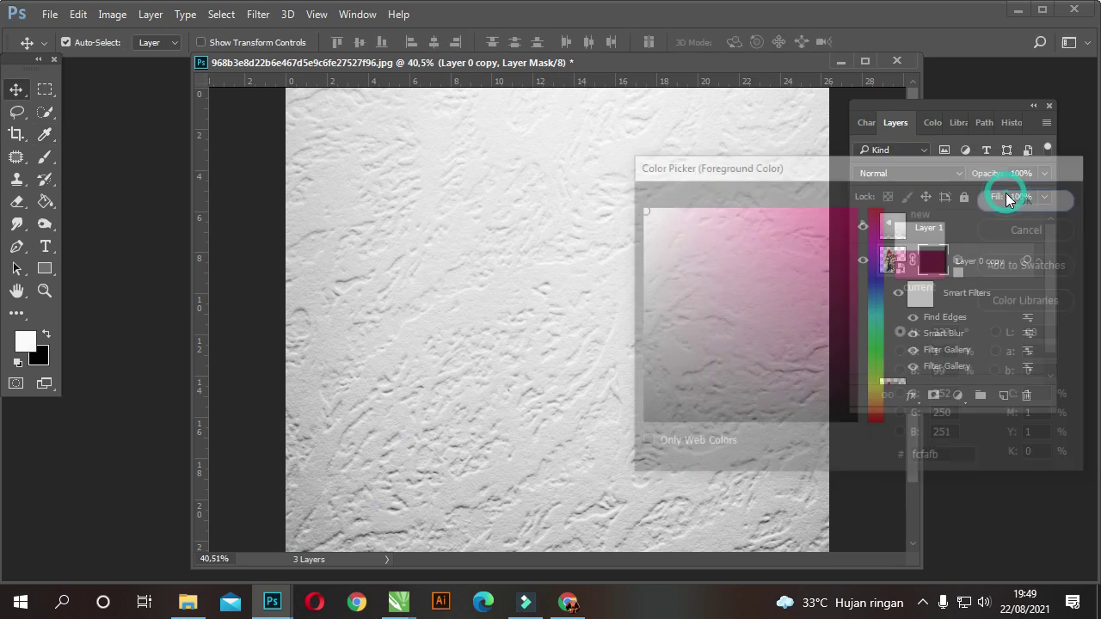
pyautogui.click(924, 228)
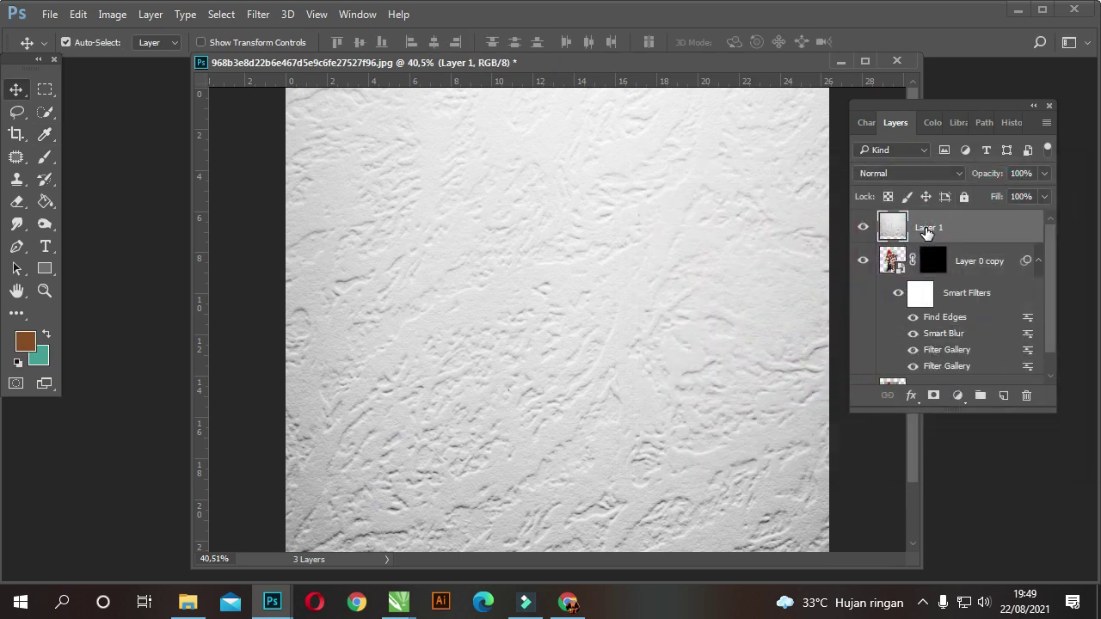
# Step: Set Layer 1 to Multiply and stretch it down over the canvas's bottom strip
pyautogui.click(919, 173)
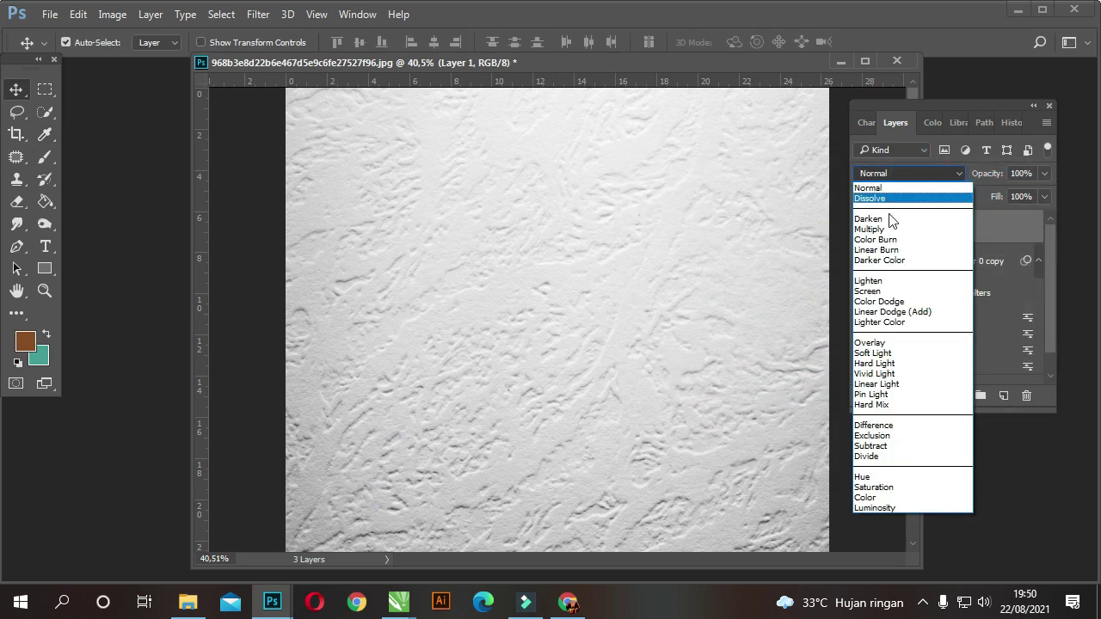
pyautogui.click(879, 230)
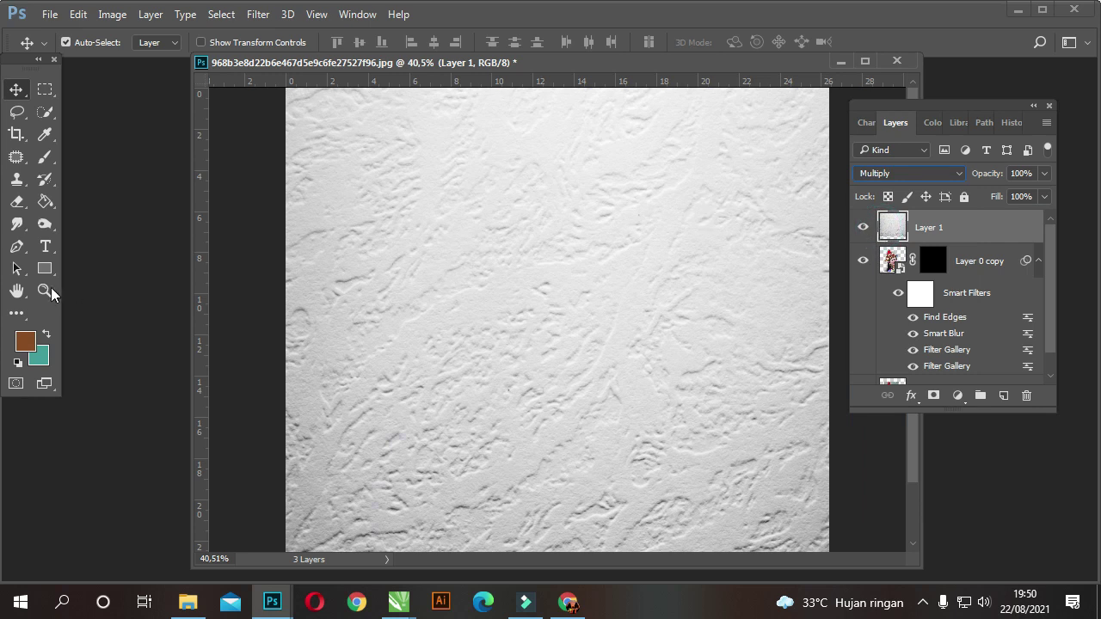
pyautogui.press('z')
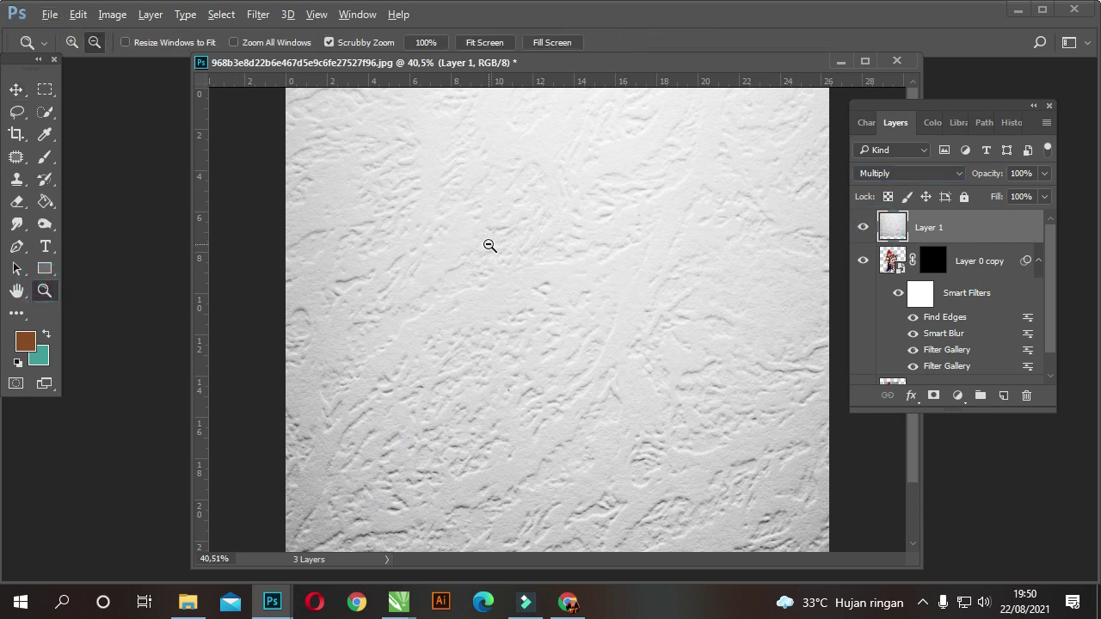
pyautogui.keyDown('alt'); pyautogui.click(489, 246); pyautogui.keyUp('alt')
pyautogui.hotkey('ctrl', 't')
pyautogui.moveTo(578, 487); pyautogui.dragTo(578, 518)
pyautogui.press('Return')
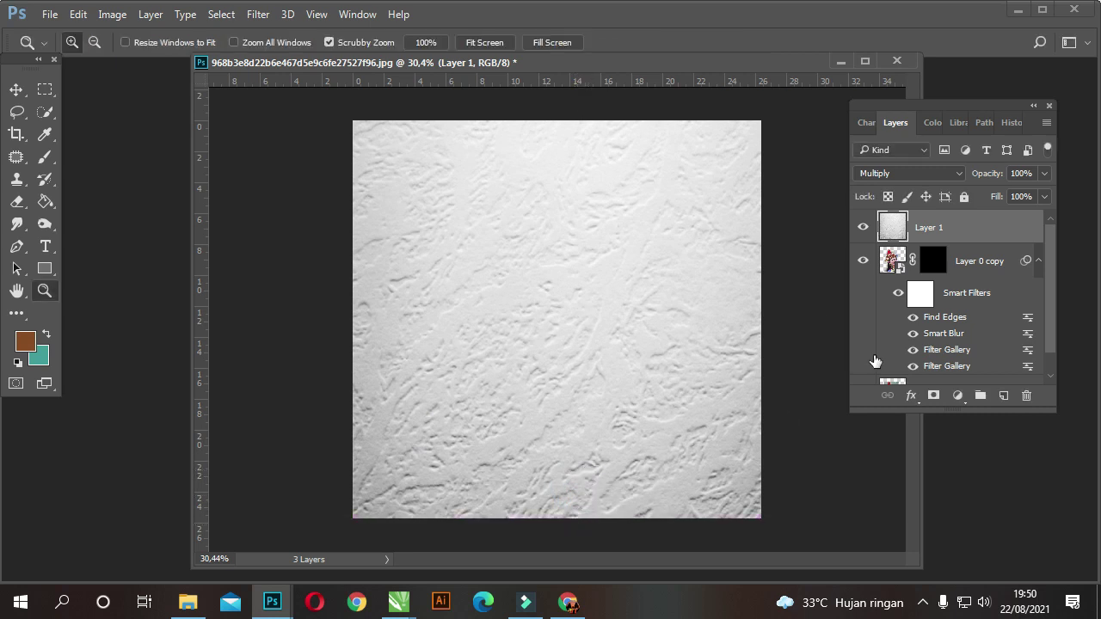
pyautogui.click(932, 261)
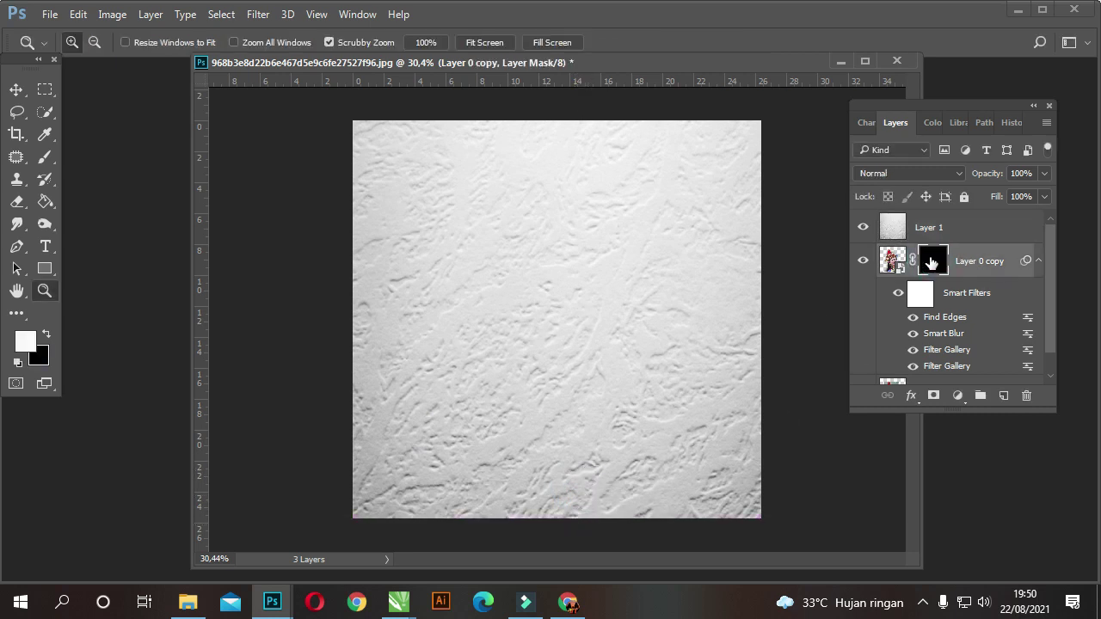
# Step: Pick the Brush tool with a watercolor brush preset and shrink it to 800 px
pyautogui.click(44, 159)
pyautogui.click(90, 43)
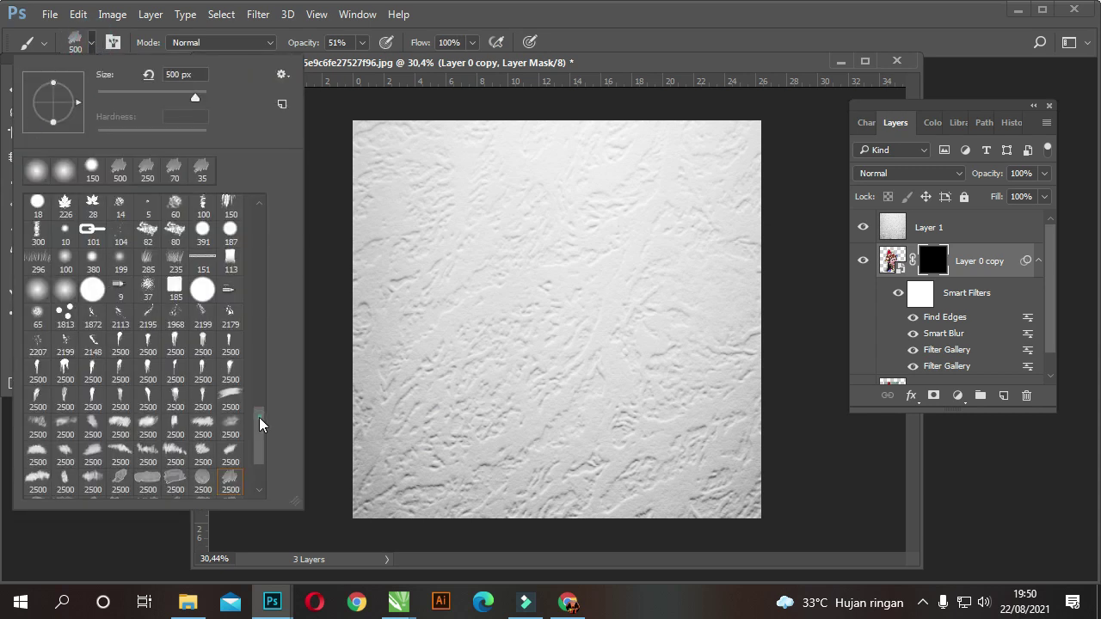
pyautogui.moveTo(259, 424); pyautogui.dragTo(260, 460)
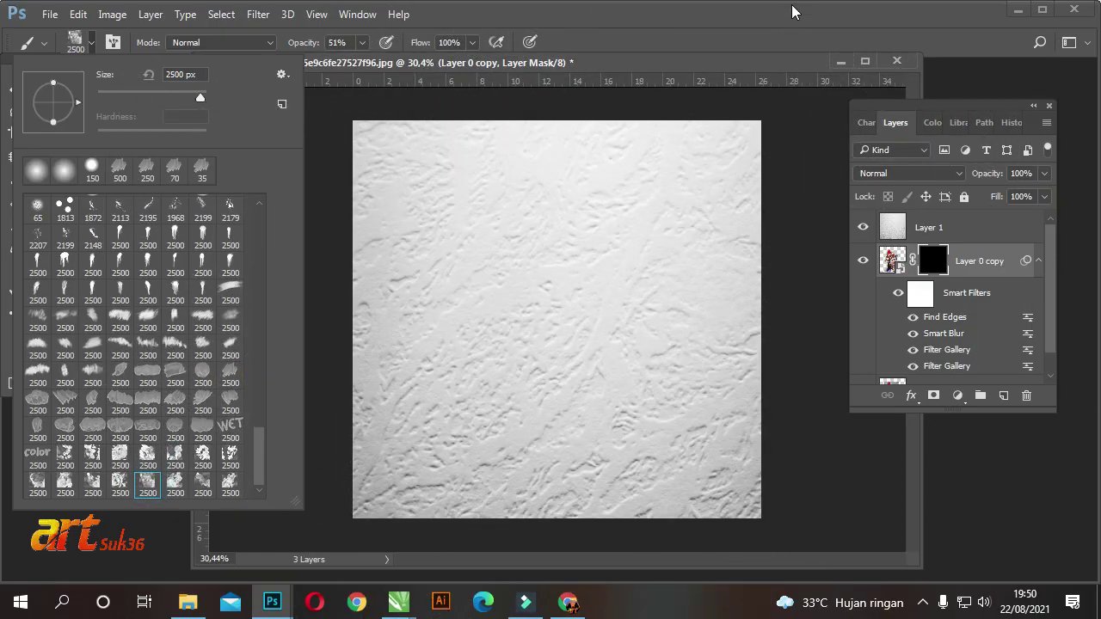
pyautogui.press('Return')
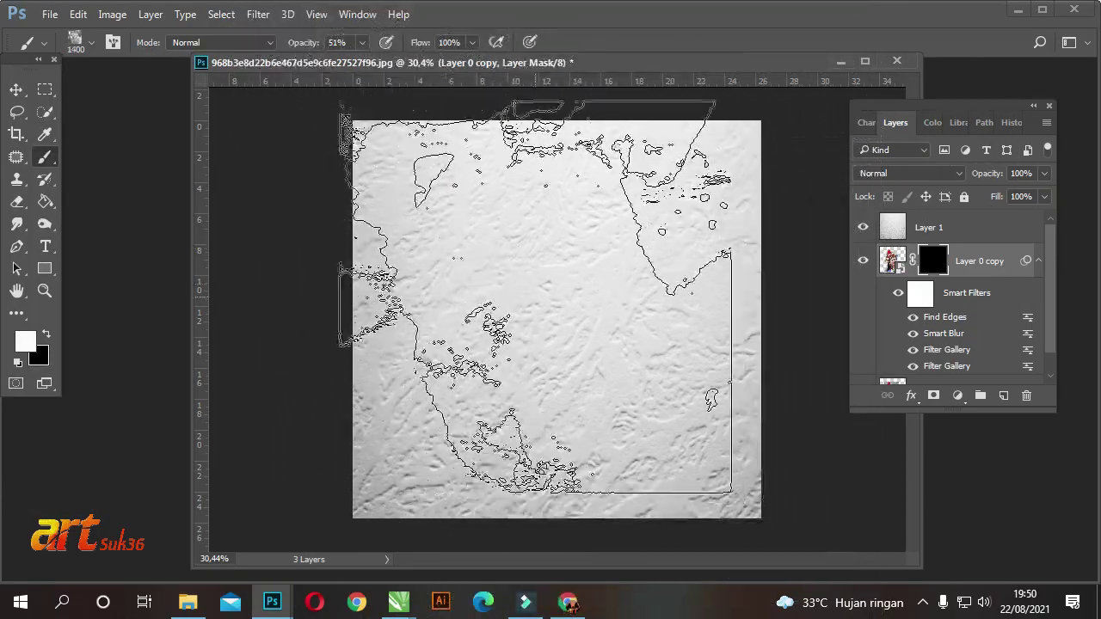
pyautogui.press('[')
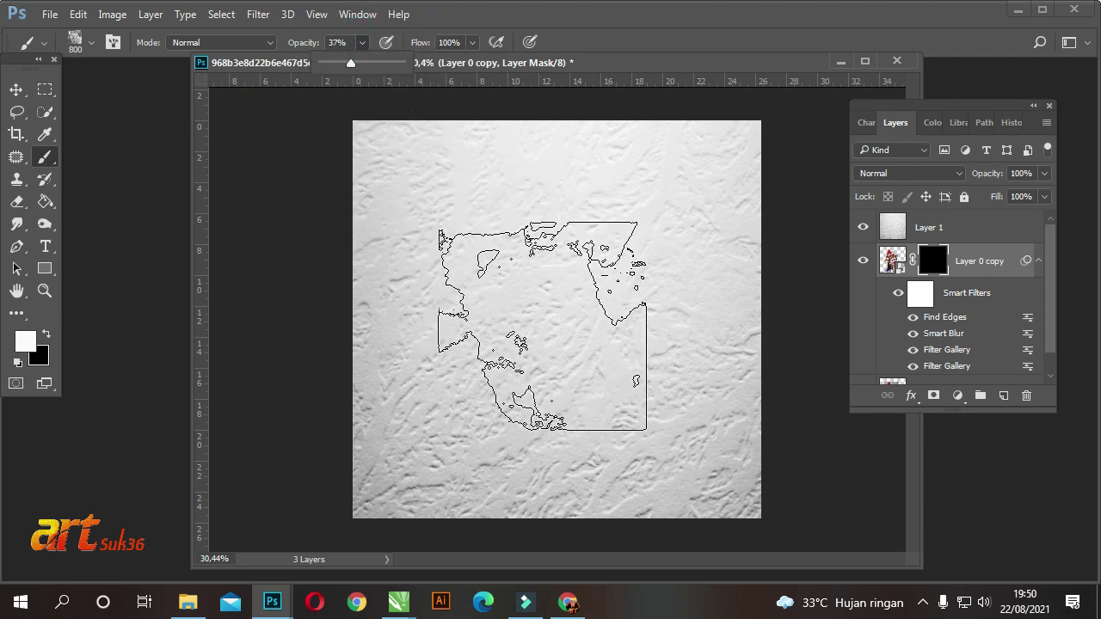
# Step: Paint on Layer 0 copy's mask to bring the dancer's face and headdress back into view
pyautogui.moveTo(549, 334); pyautogui.dragTo(587, 315)
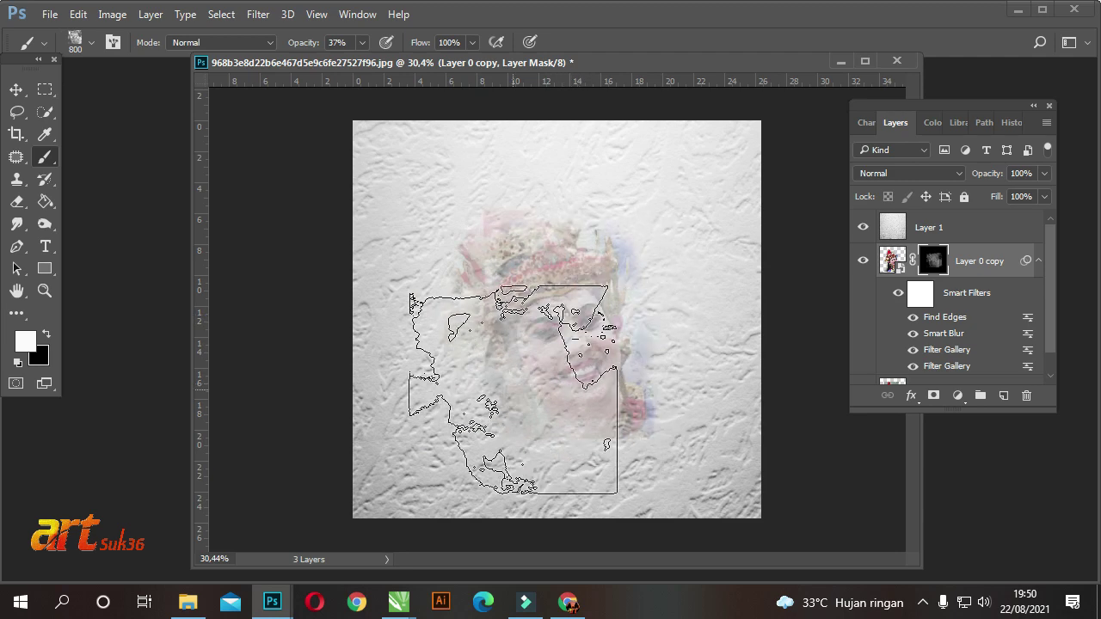
pyautogui.click(513, 389)
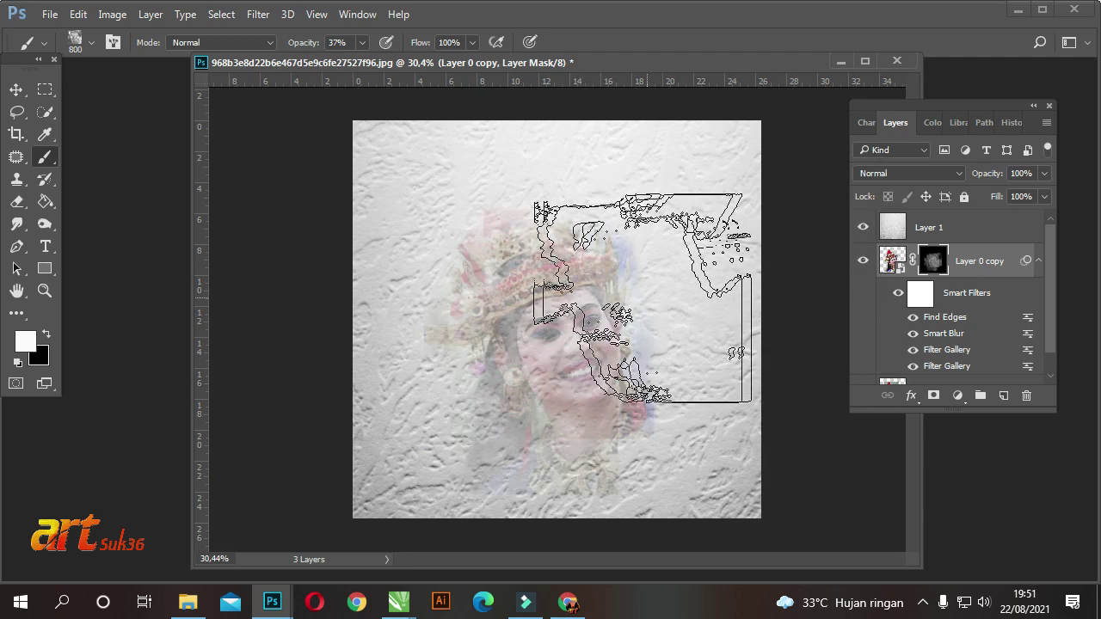
pyautogui.rightClick(609, 272)
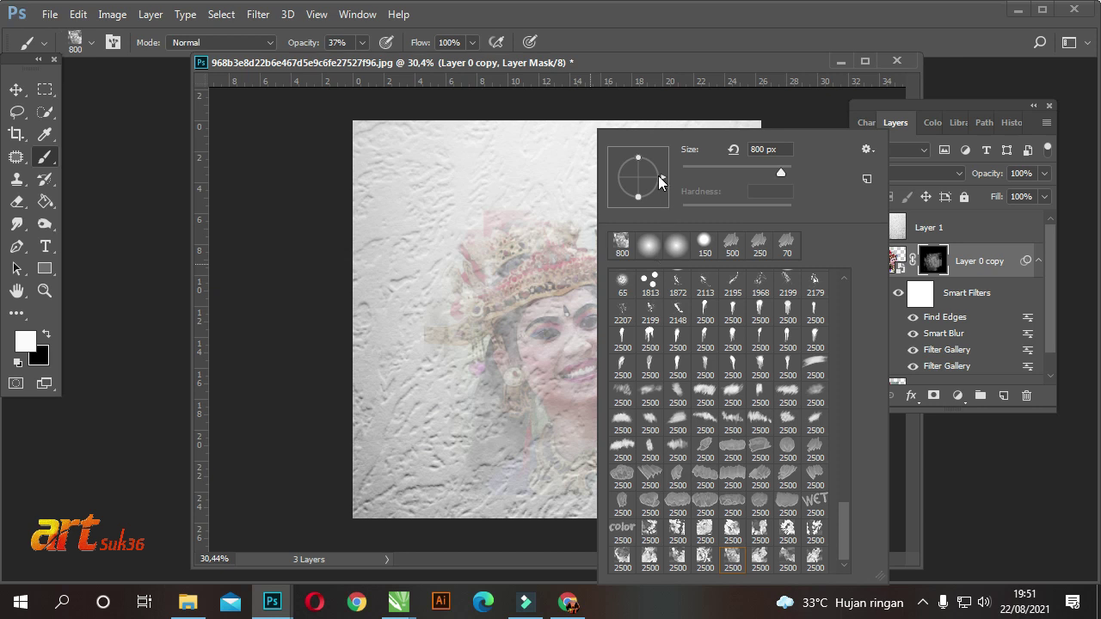
pyautogui.press('Escape')
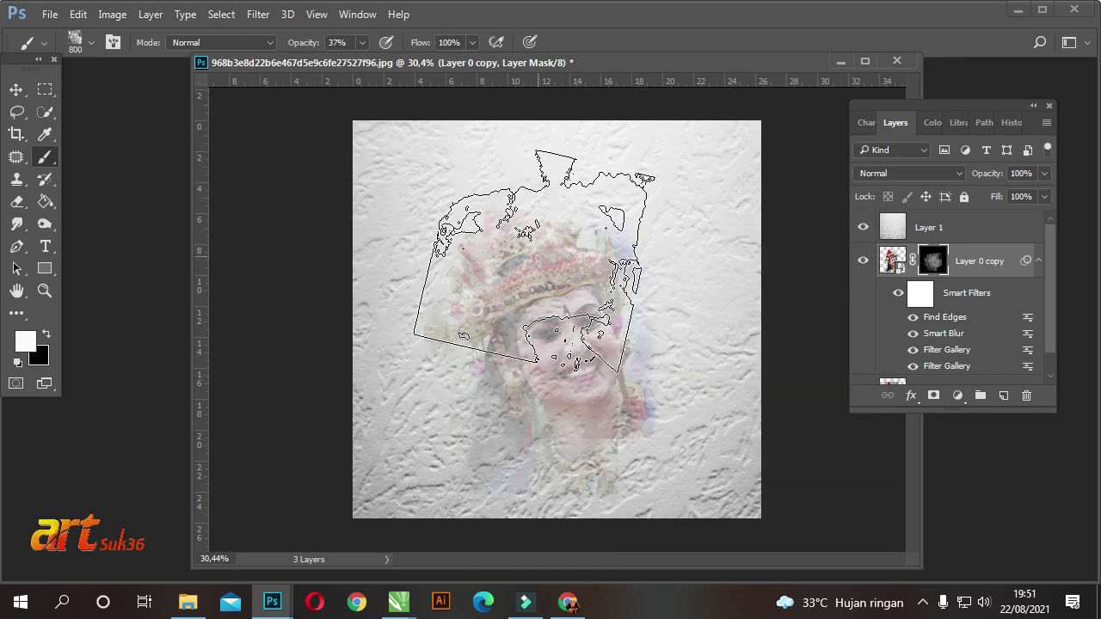
pyautogui.moveTo(533, 258); pyautogui.dragTo(529, 249)
pyautogui.press('[')
pyautogui.press('[')
pyautogui.press('[')
pyautogui.press('[')
pyautogui.moveTo(568, 366); pyautogui.dragTo(547, 344)
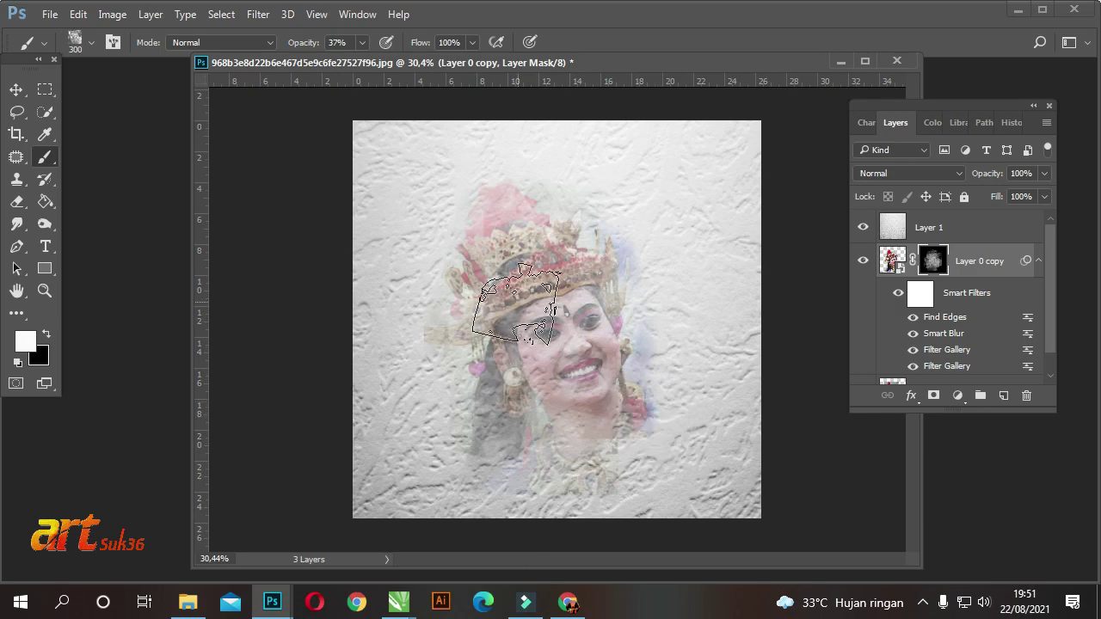
# Step: Resize the brush to 1000 then 700 px and paint the face and headdress in more clearly
pyautogui.click(92, 43)
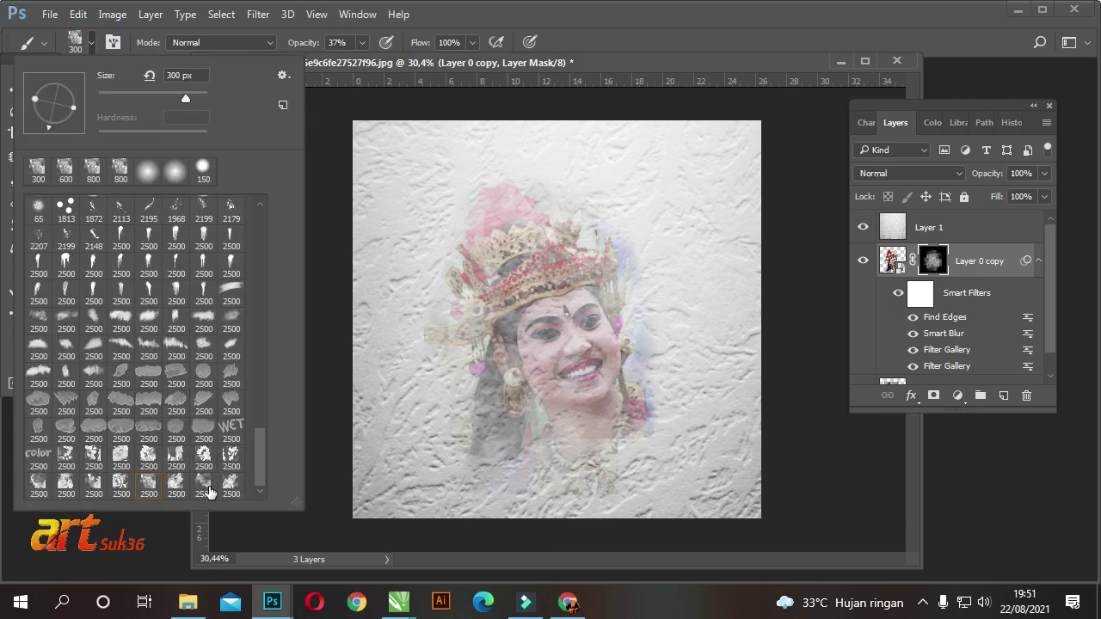
pyautogui.press('[')
pyautogui.press('[')
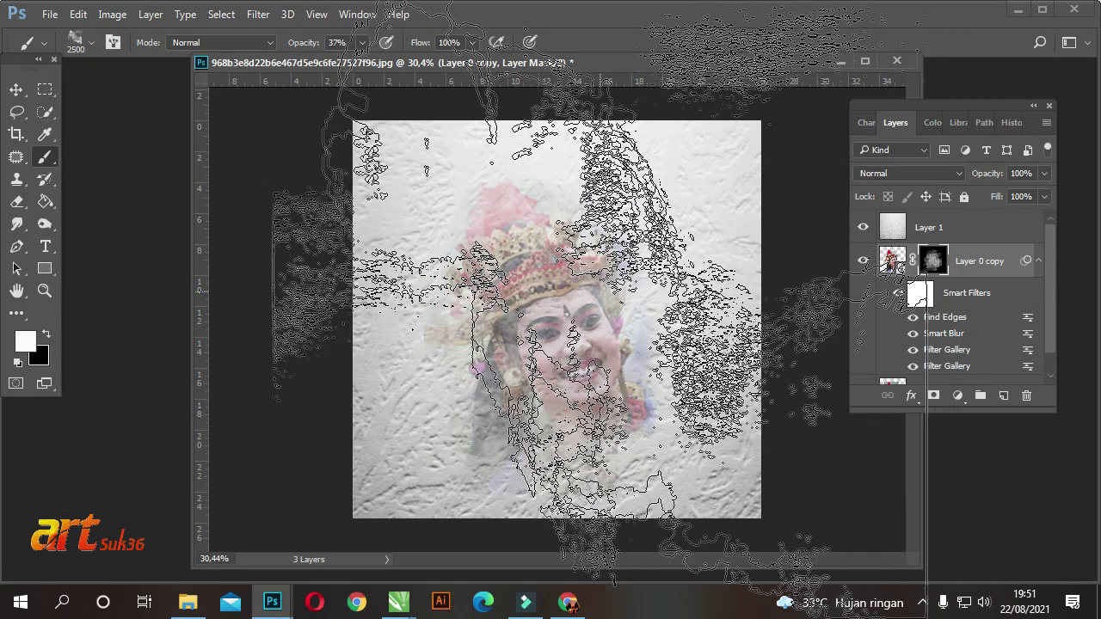
pyautogui.press('[')
pyautogui.press('[')
pyautogui.press('[')
pyautogui.press('[')
pyautogui.press('[')
pyautogui.press('[')
pyautogui.press('[')
pyautogui.press('[')
pyautogui.press('[')
pyautogui.press('[')
pyautogui.press('[')
pyautogui.press('[')
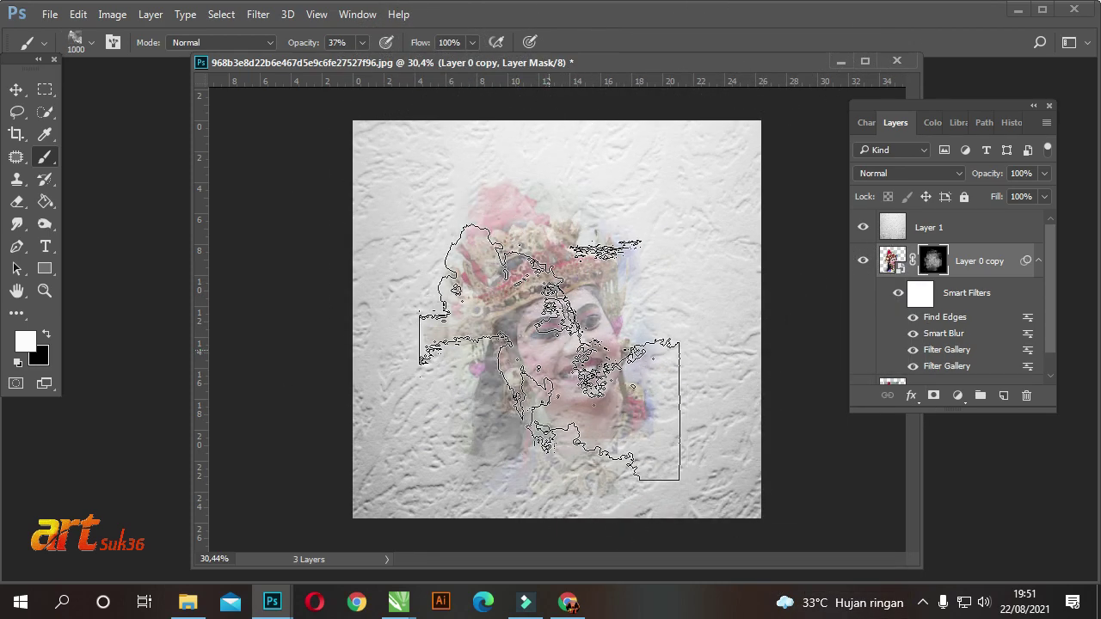
pyautogui.press('[')
pyautogui.moveTo(549, 354)
pyautogui.mouseDown()
pyautogui.moveTo(632, 364)
pyautogui.moveTo(673, 389)
pyautogui.moveTo(565, 418)
pyautogui.mouseUp()
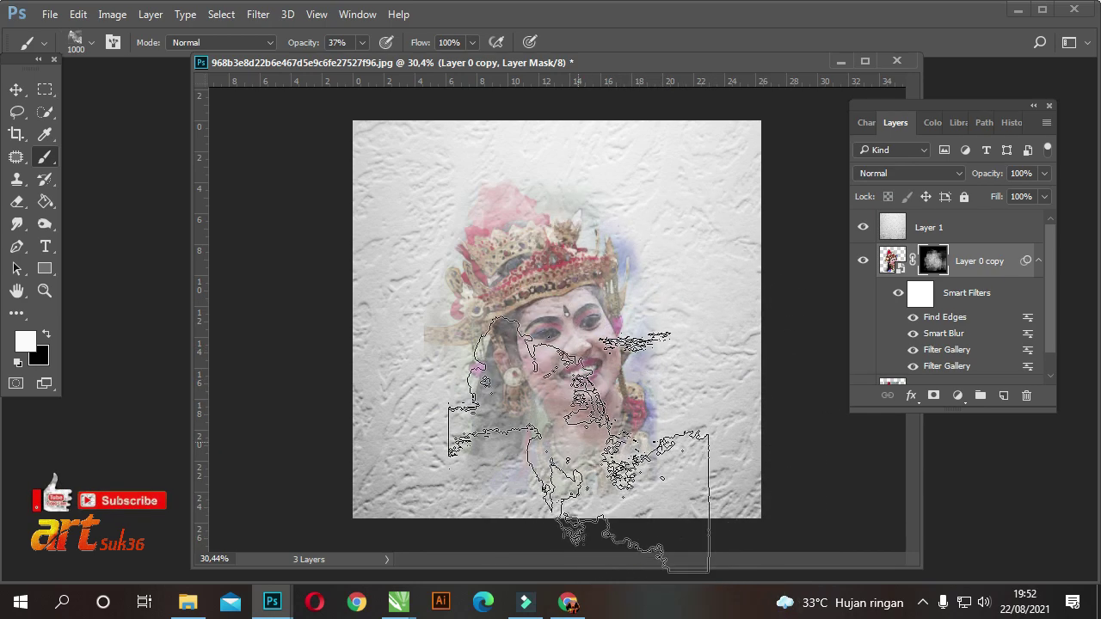
pyautogui.press('[')
pyautogui.press('[')
pyautogui.press('[')
pyautogui.moveTo(538, 440)
pyautogui.mouseDown()
pyautogui.moveTo(540, 387)
pyautogui.moveTo(508, 323)
pyautogui.mouseUp()
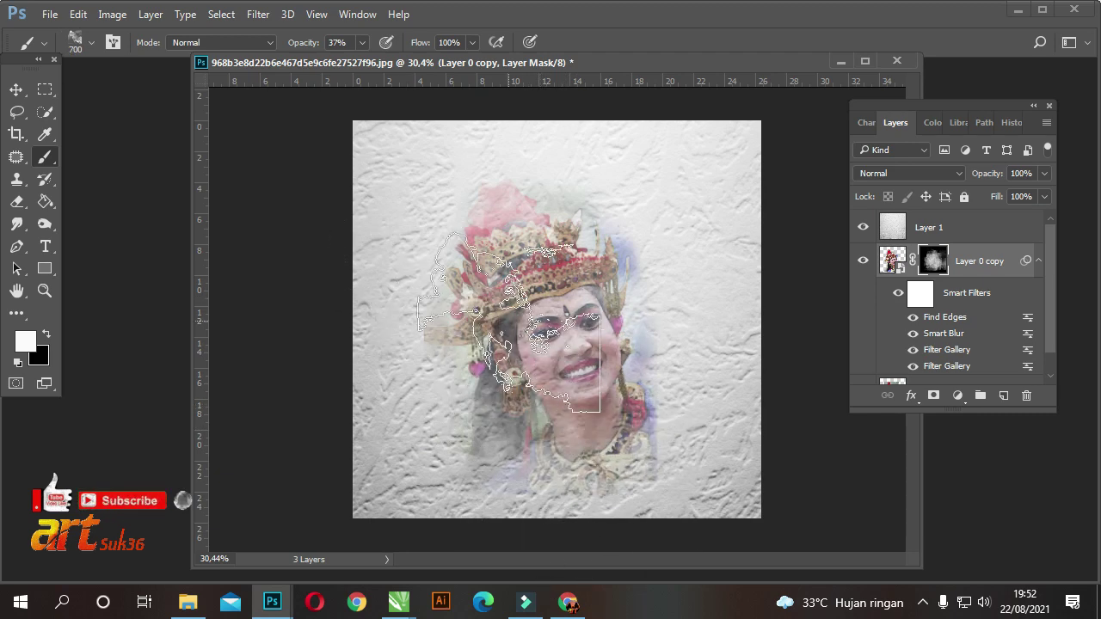
# Step: With a 500 px brush, reveal the face down to the chin and more pink headdress
pyautogui.rightClick(590, 189)
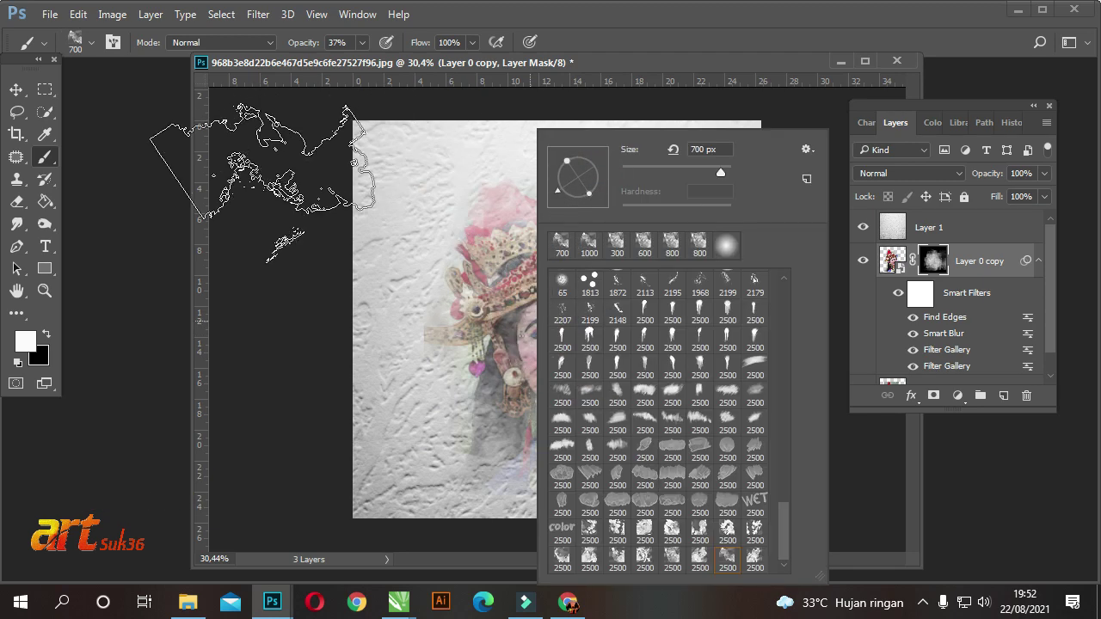
pyautogui.click(292, 224)
pyautogui.press('[')
pyautogui.press('[')
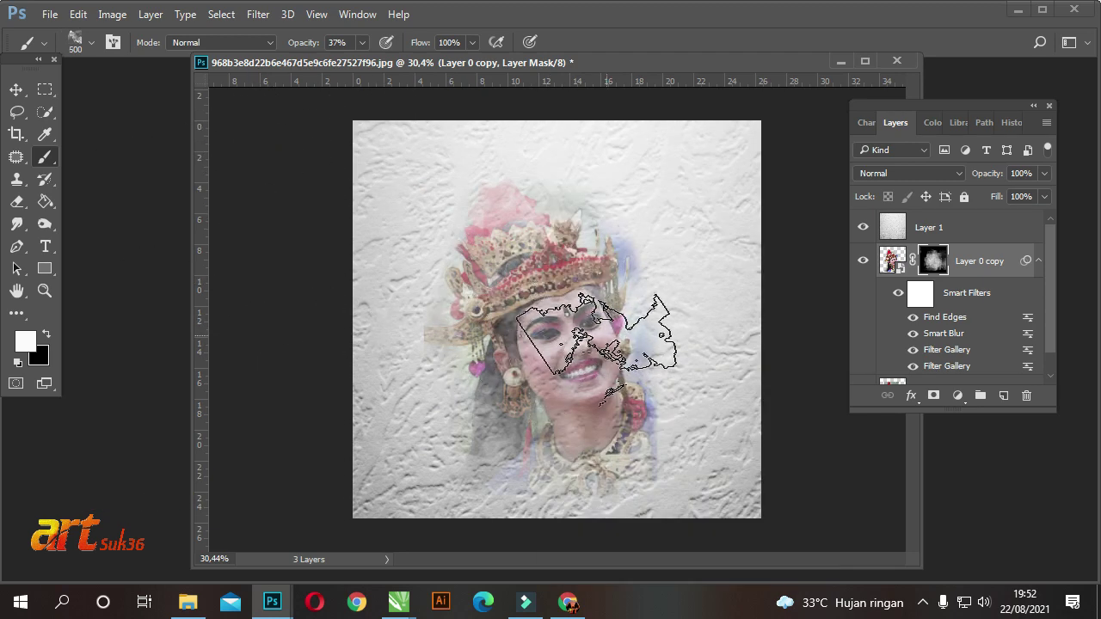
pyautogui.moveTo(595, 329); pyautogui.dragTo(555, 410)
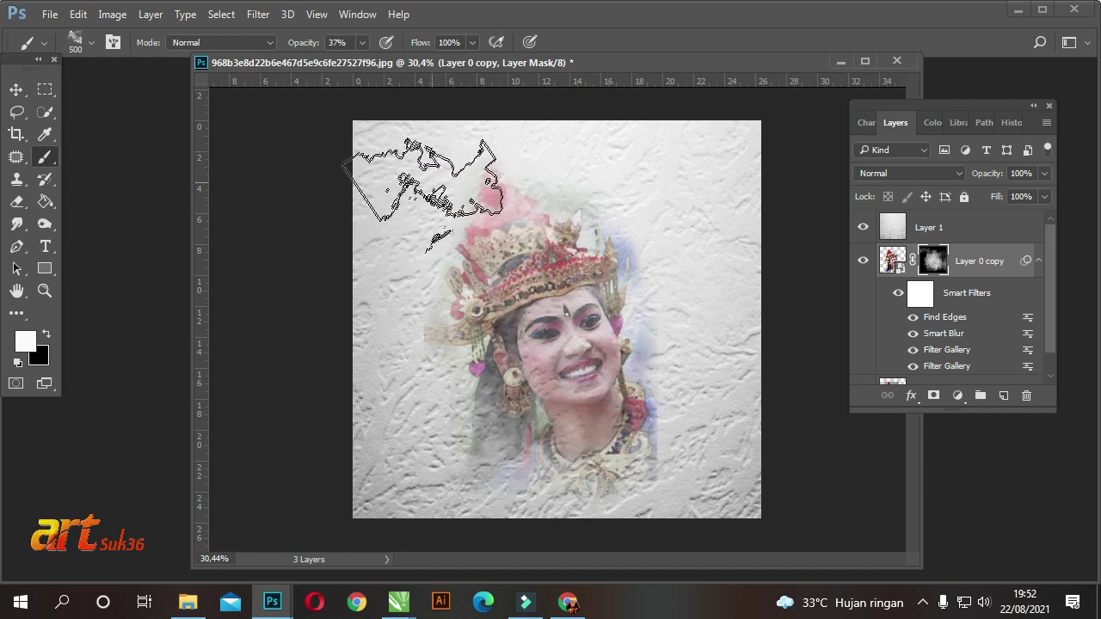
pyautogui.moveTo(449, 165)
pyautogui.mouseDown()
pyautogui.moveTo(469, 202)
pyautogui.moveTo(508, 234)
pyautogui.mouseUp()
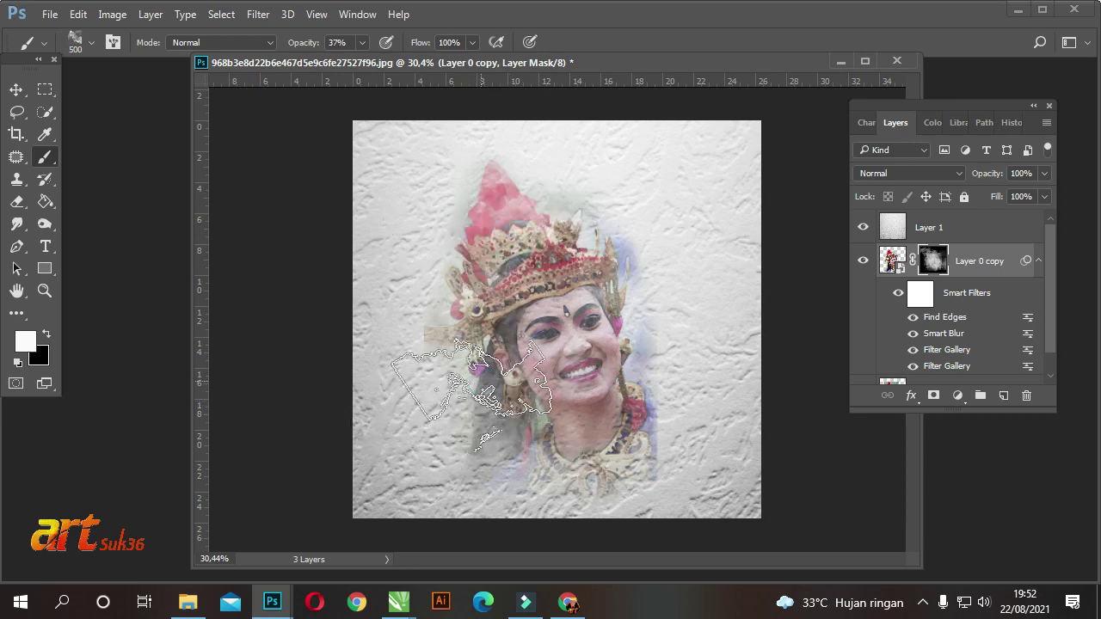
pyautogui.moveTo(537, 505)
pyautogui.mouseDown()
pyautogui.moveTo(652, 380)
pyautogui.moveTo(620, 370)
pyautogui.moveTo(602, 405)
pyautogui.moveTo(760, 398)
pyautogui.mouseUp()
pyautogui.scroll(-1, 1050, 310)
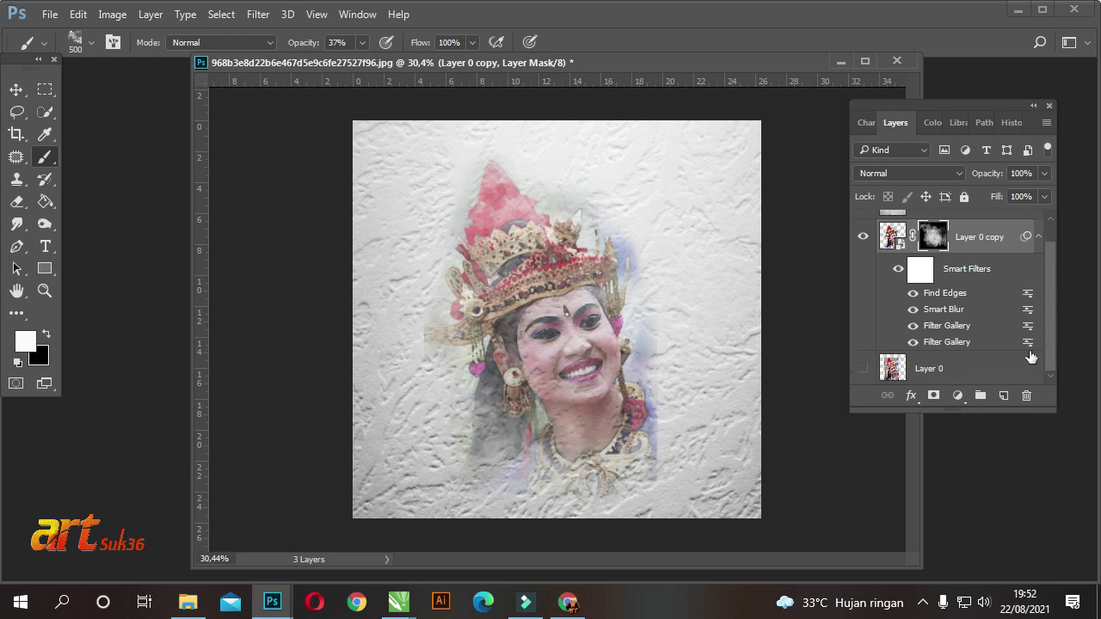
# Step: Paint a light blue-grey wash around the face with a large 1000 px watercolor brush
pyautogui.click(977, 374)
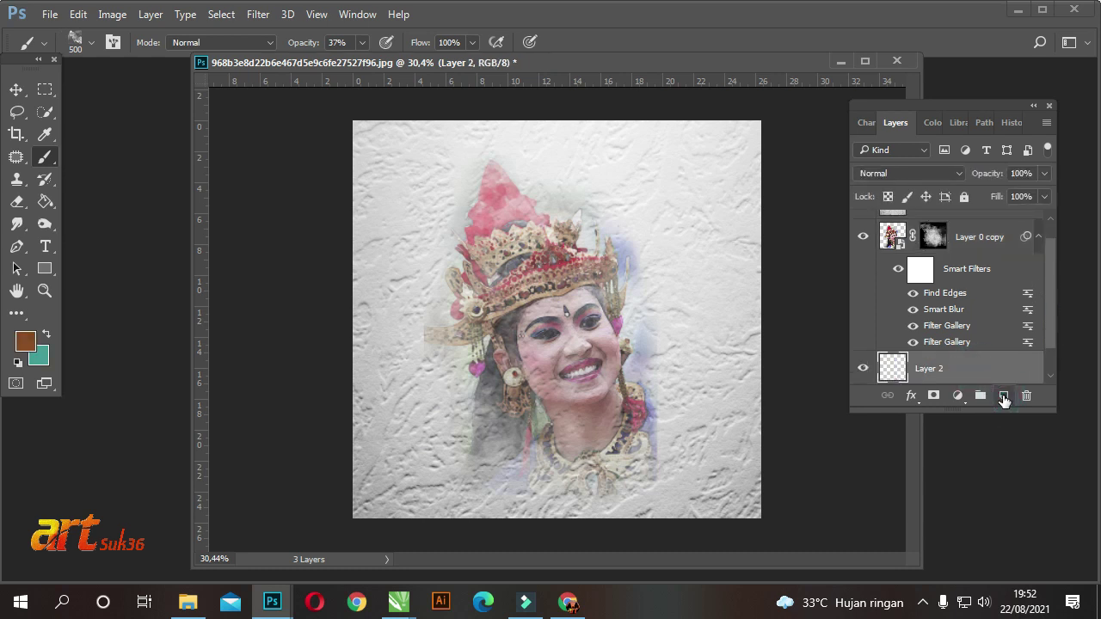
pyautogui.click(25, 342)
pyautogui.click(623, 252)
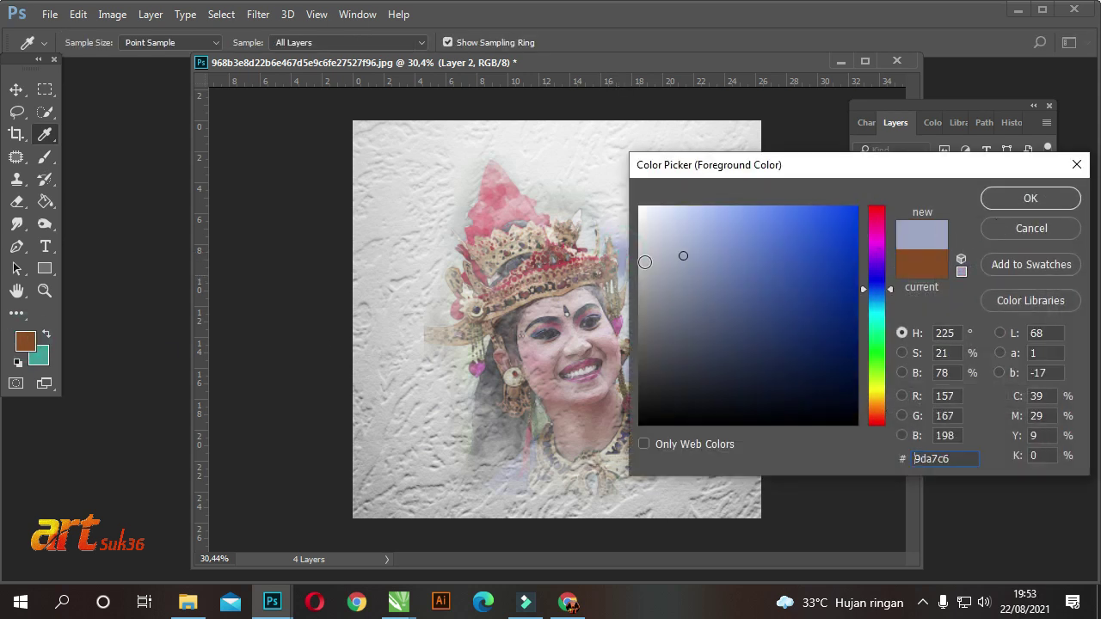
pyautogui.click(1021, 200)
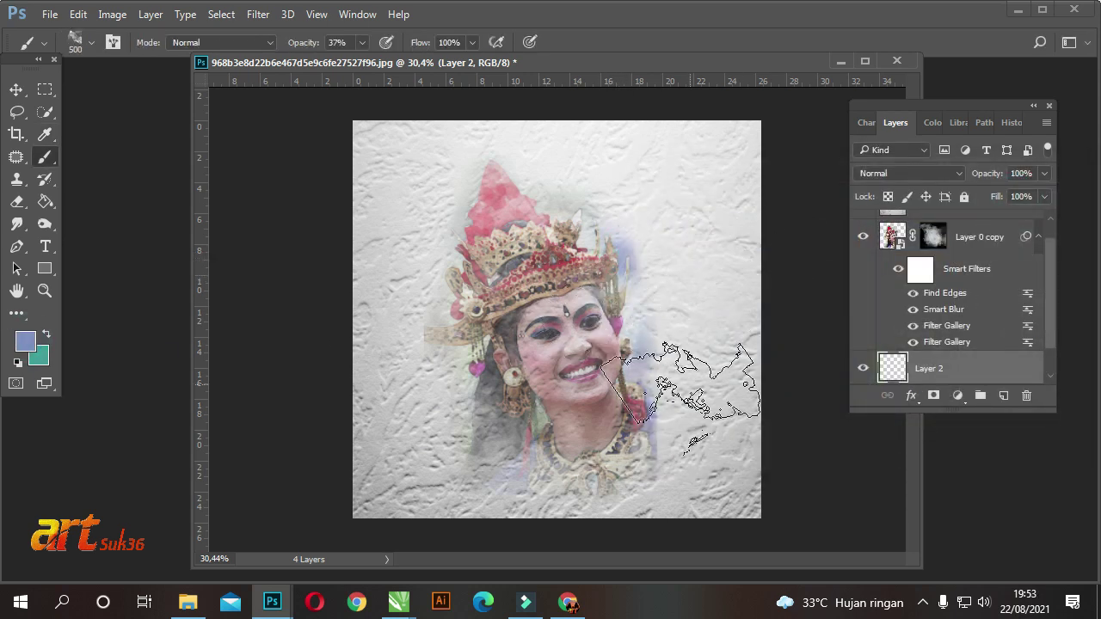
pyautogui.click(89, 41)
pyautogui.click(176, 403)
pyautogui.press('Return')
pyautogui.press('[')
pyautogui.press('[')
pyautogui.press('[')
pyautogui.press('[')
pyautogui.press('[')
pyautogui.press('[')
pyautogui.press('[')
pyautogui.press('[')
pyautogui.press('[')
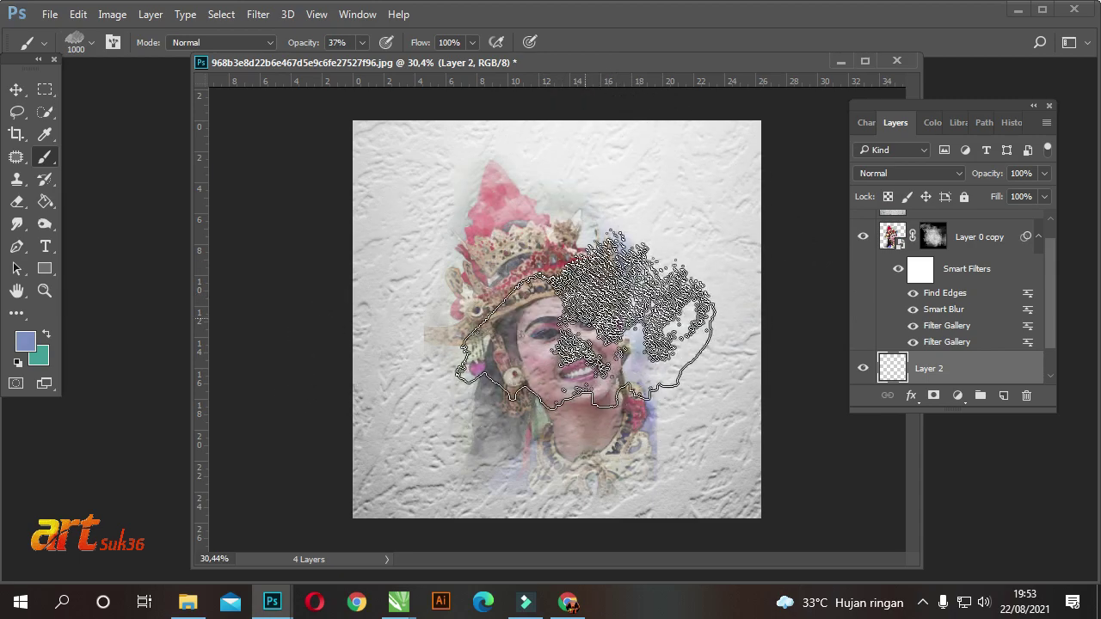
pyautogui.moveTo(514, 343)
pyautogui.mouseDown()
pyautogui.moveTo(655, 381)
pyautogui.moveTo(557, 251)
pyautogui.moveTo(533, 245)
pyautogui.moveTo(556, 271)
pyautogui.mouseUp()
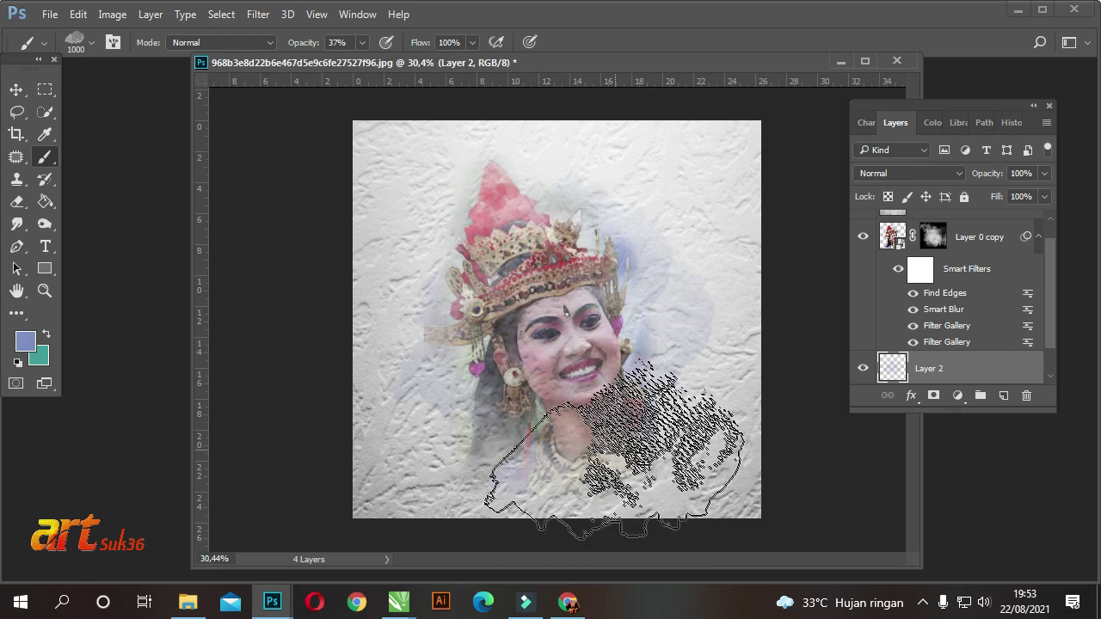
# Step: Switch watercolor tips and paint a deeper blue wash over the left side and neck
pyautogui.rightClick(615, 448)
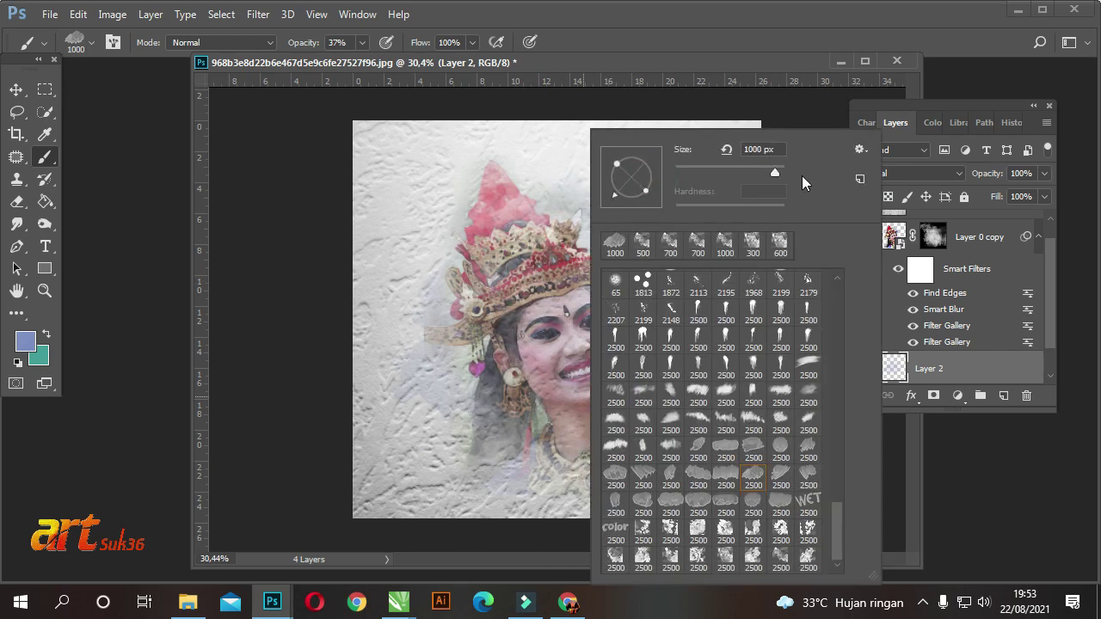
pyautogui.click(206, 164)
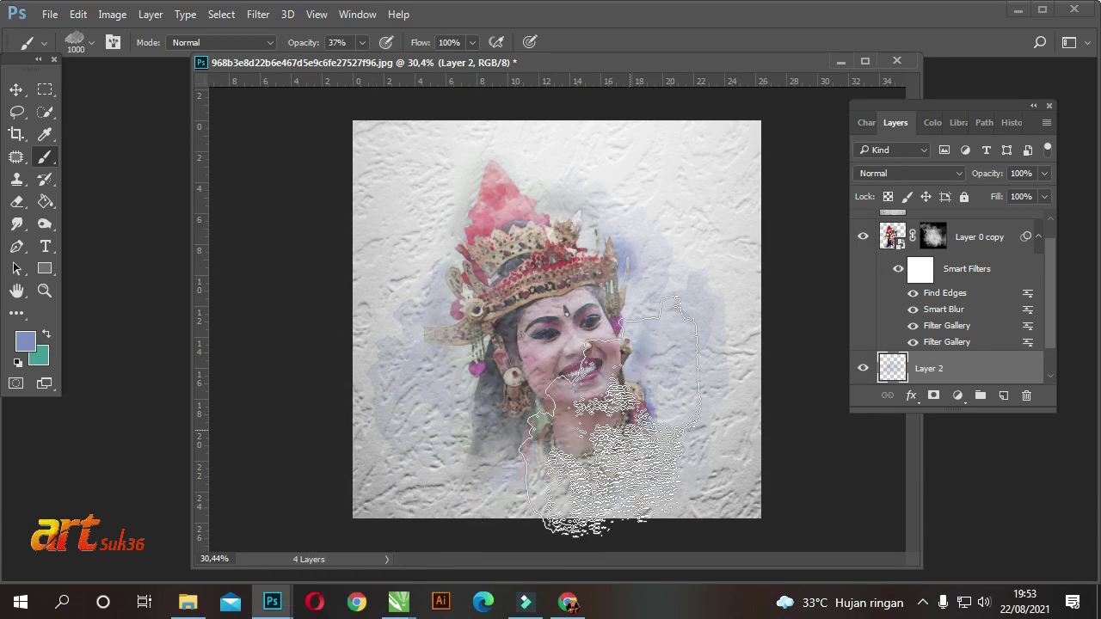
pyautogui.click(24, 342)
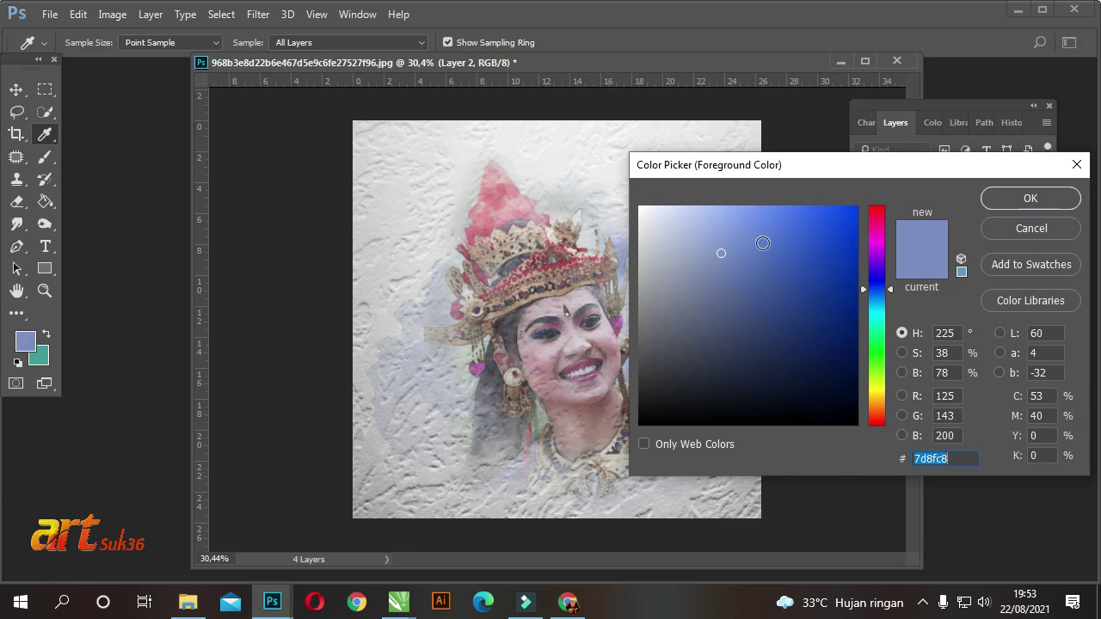
pyautogui.click(1015, 199)
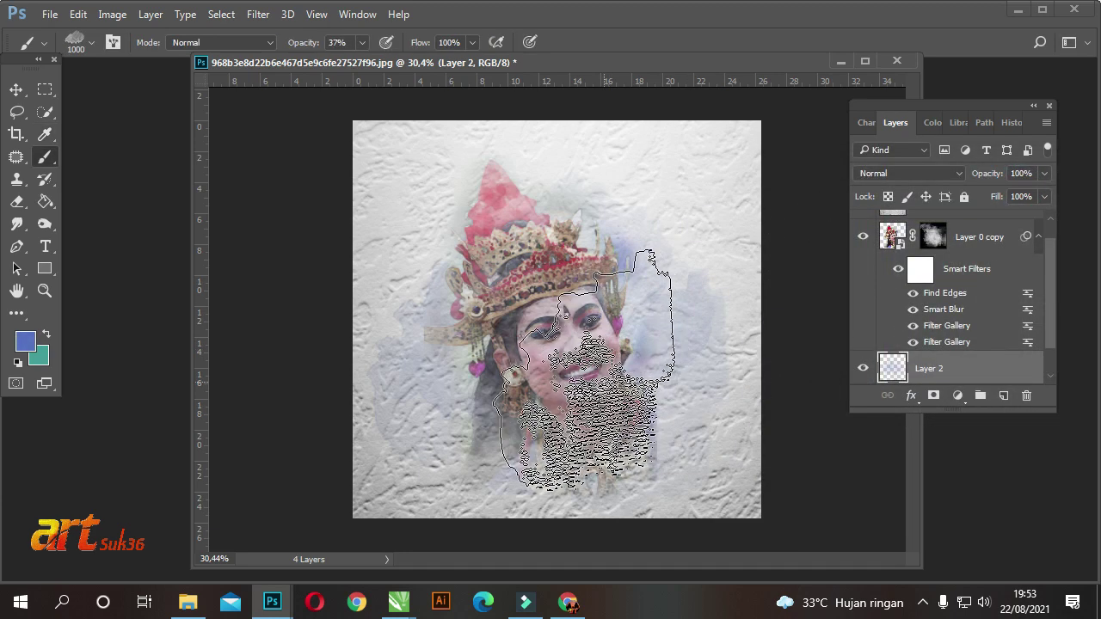
pyautogui.rightClick(629, 127)
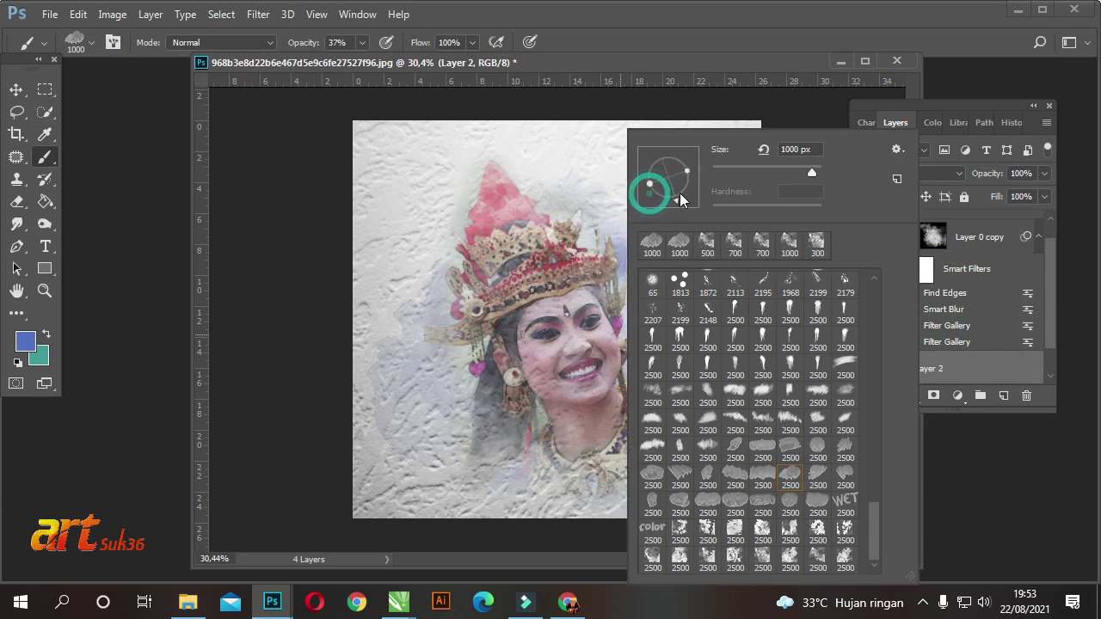
pyautogui.click(245, 207)
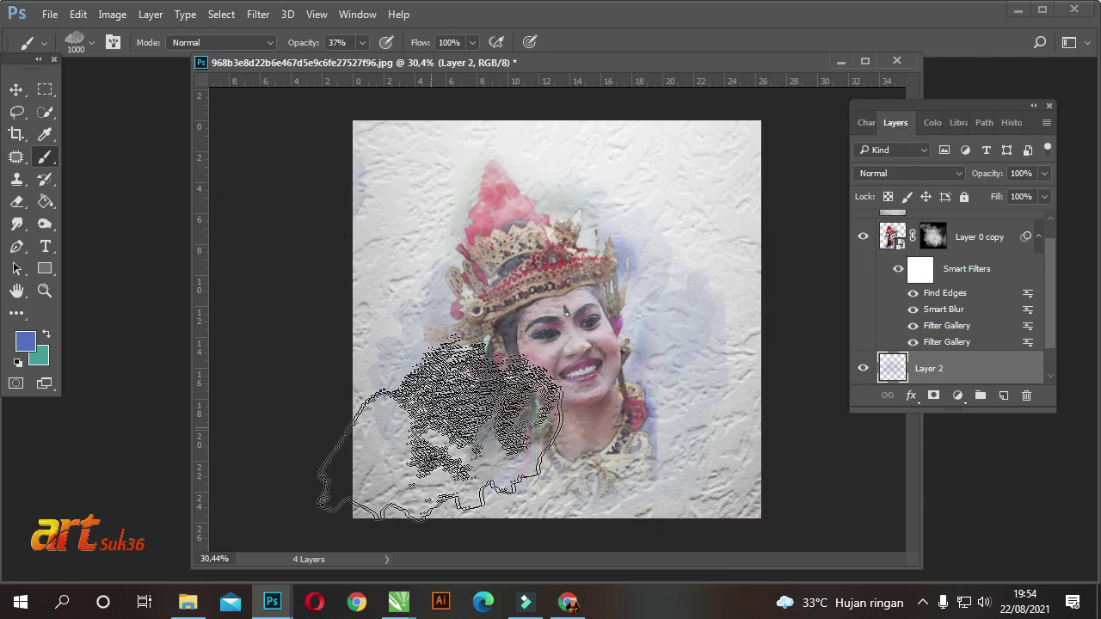
pyautogui.moveTo(301, 439); pyautogui.dragTo(208, 510)
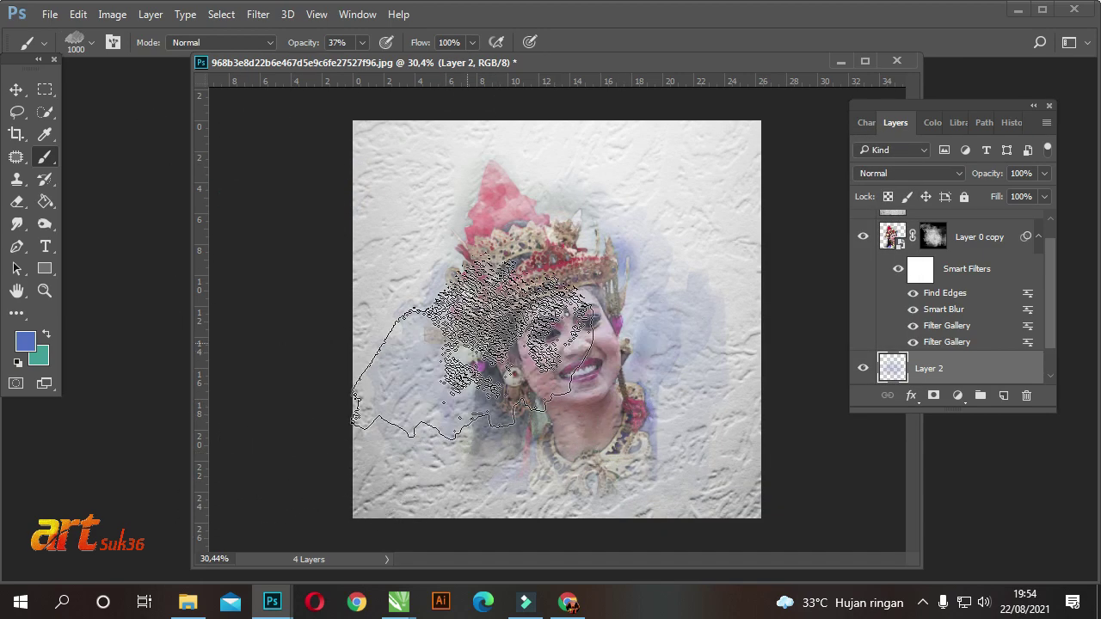
# Step: Paint a pale green wash around the headdress and face edges, undoing a stray stroke on the face
pyautogui.click(24, 344)
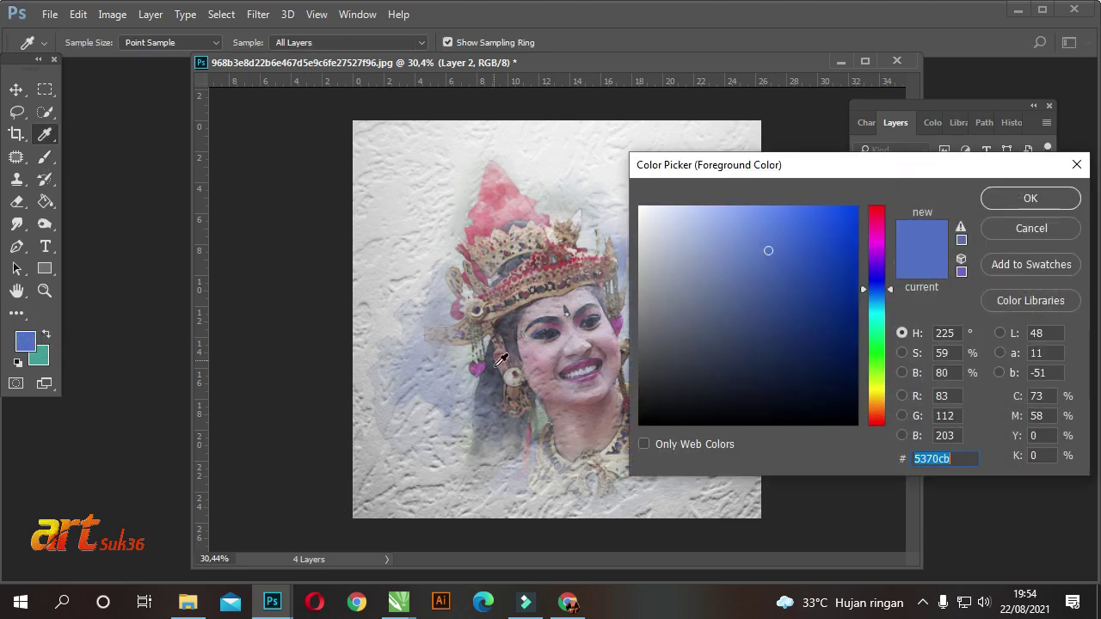
pyautogui.click(540, 416)
pyautogui.click(1031, 198)
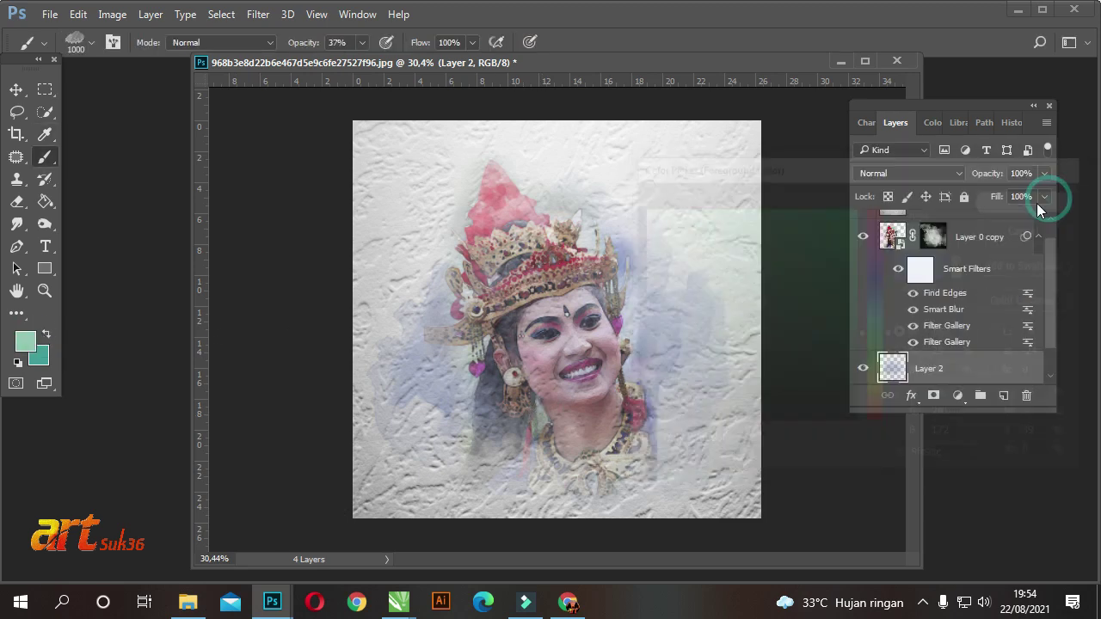
pyautogui.moveTo(559, 271); pyautogui.dragTo(585, 395)
pyautogui.hotkey('ctrl', 'z')
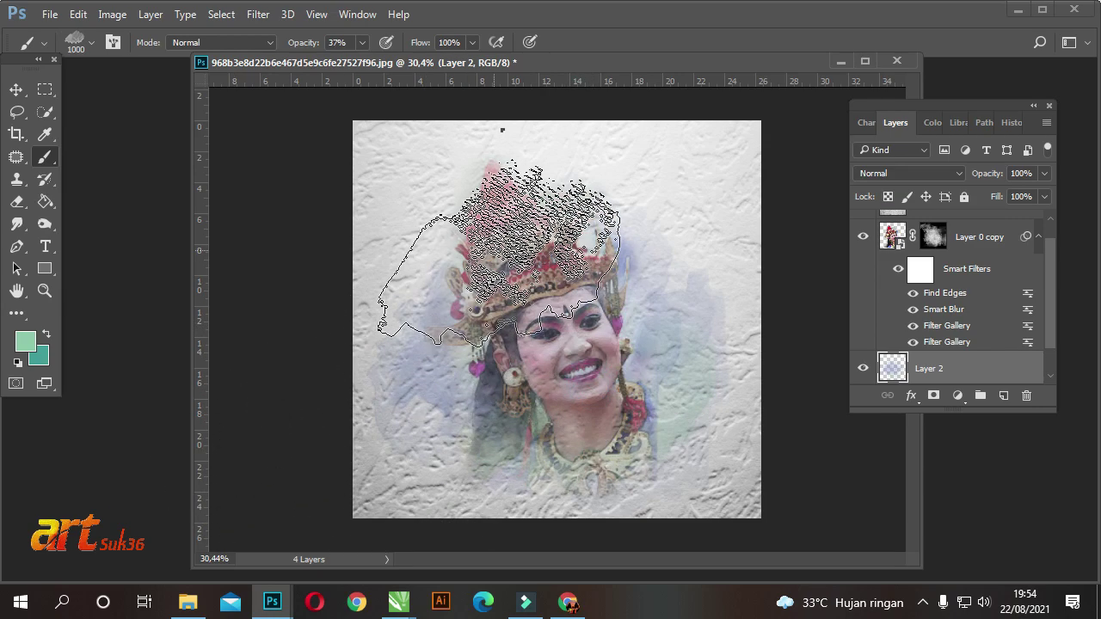
pyautogui.rightClick(532, 205)
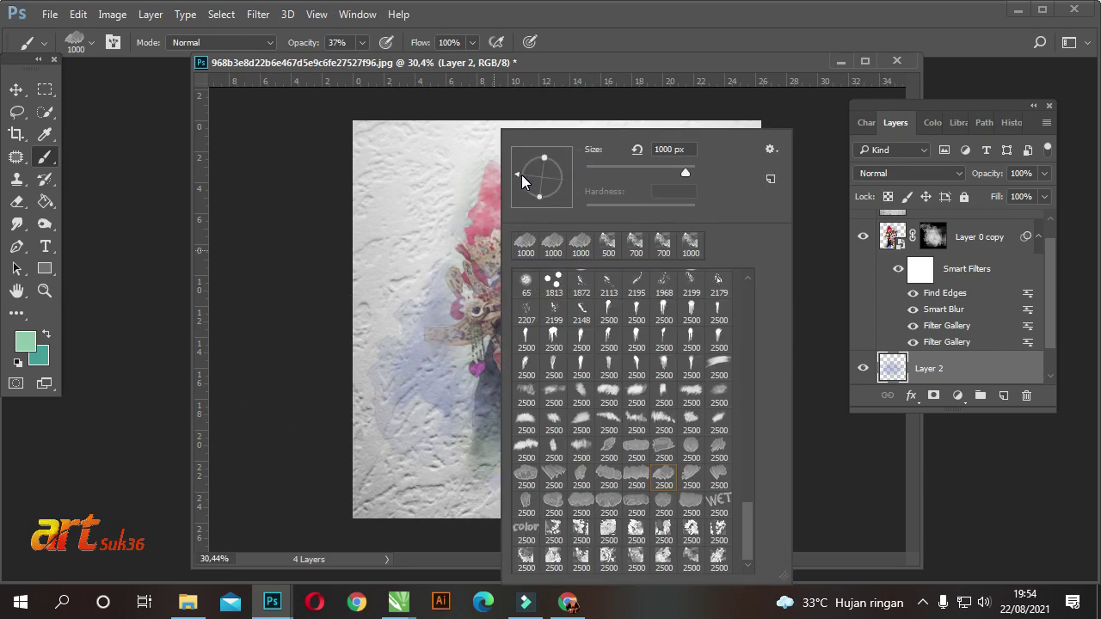
pyautogui.press('Escape')
pyautogui.moveTo(426, 348)
pyautogui.mouseDown()
pyautogui.moveTo(533, 284)
pyautogui.moveTo(563, 301)
pyautogui.mouseUp()
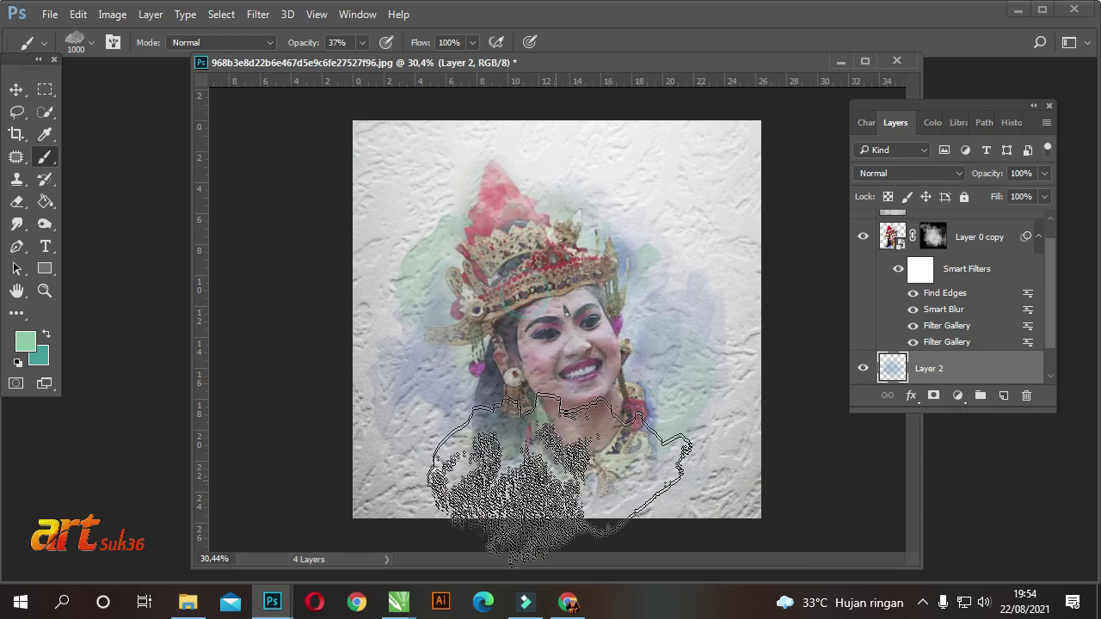
# Step: Try violet and light blue, settle on a stronger blue, and raise brush opacity to 63%
pyautogui.click(25, 341)
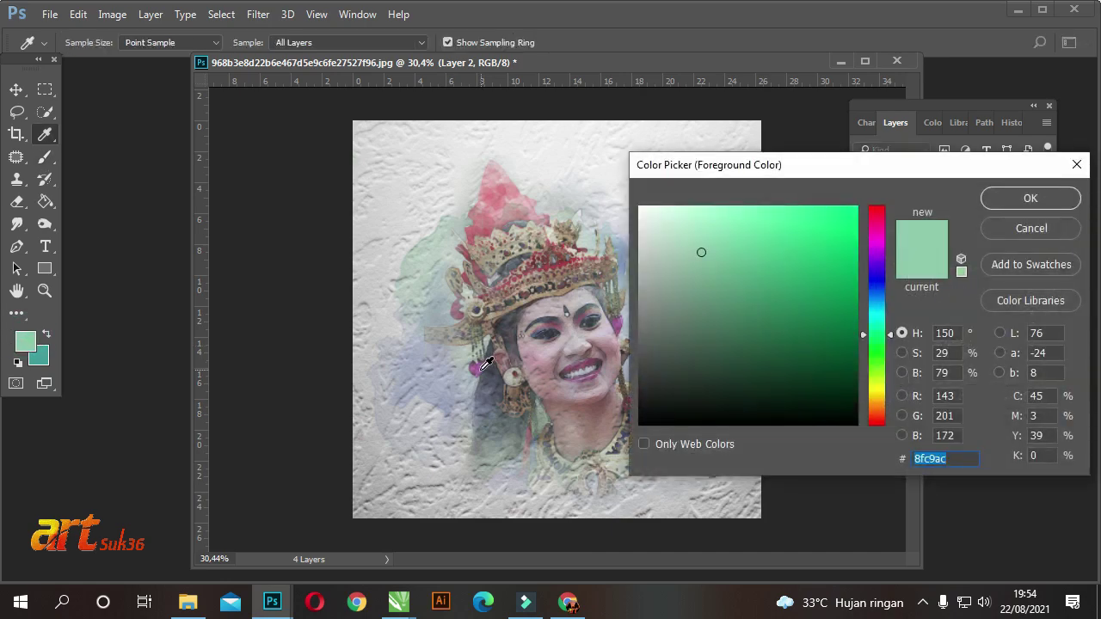
pyautogui.click(480, 368)
pyautogui.click(1029, 199)
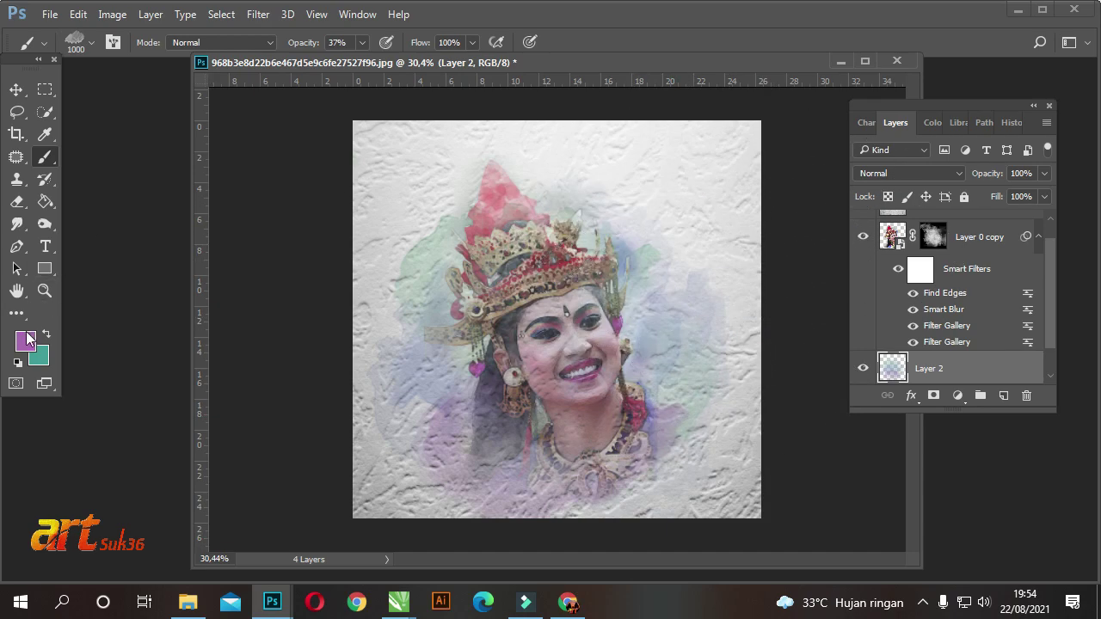
pyautogui.click(25, 342)
pyautogui.click(623, 248)
pyautogui.click(1031, 198)
pyautogui.click(25, 341)
pyautogui.click(1000, 205)
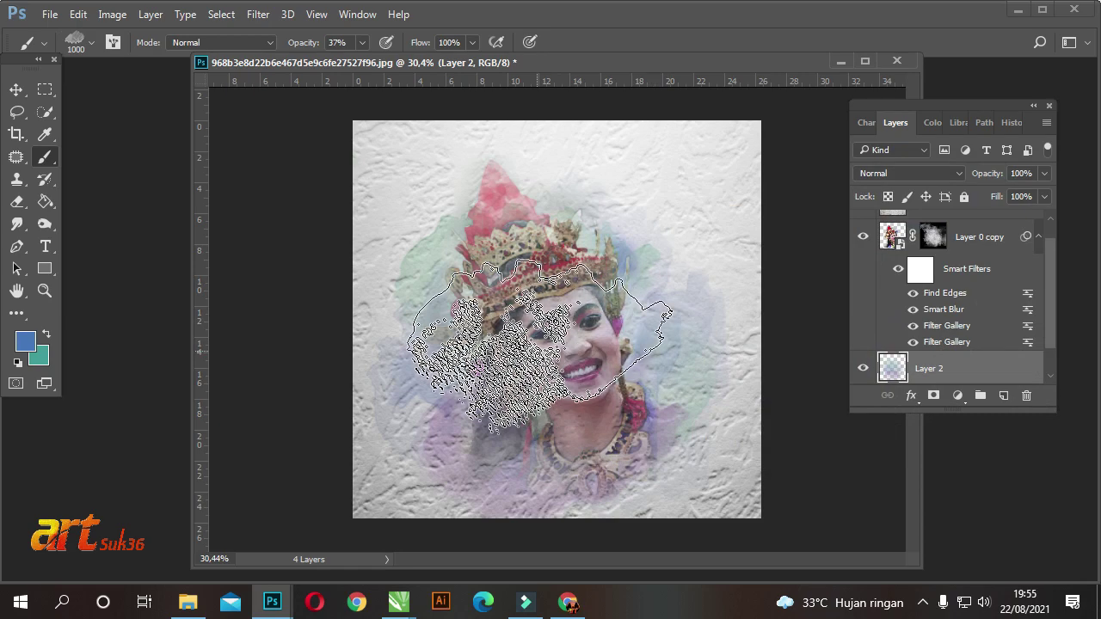
pyautogui.moveTo(380, 62); pyautogui.dragTo(385, 61)
# Step: Paint a blue wash beside the face, undo it, and select Layer 0 copy
pyautogui.moveTo(405, 344); pyautogui.dragTo(430, 395)
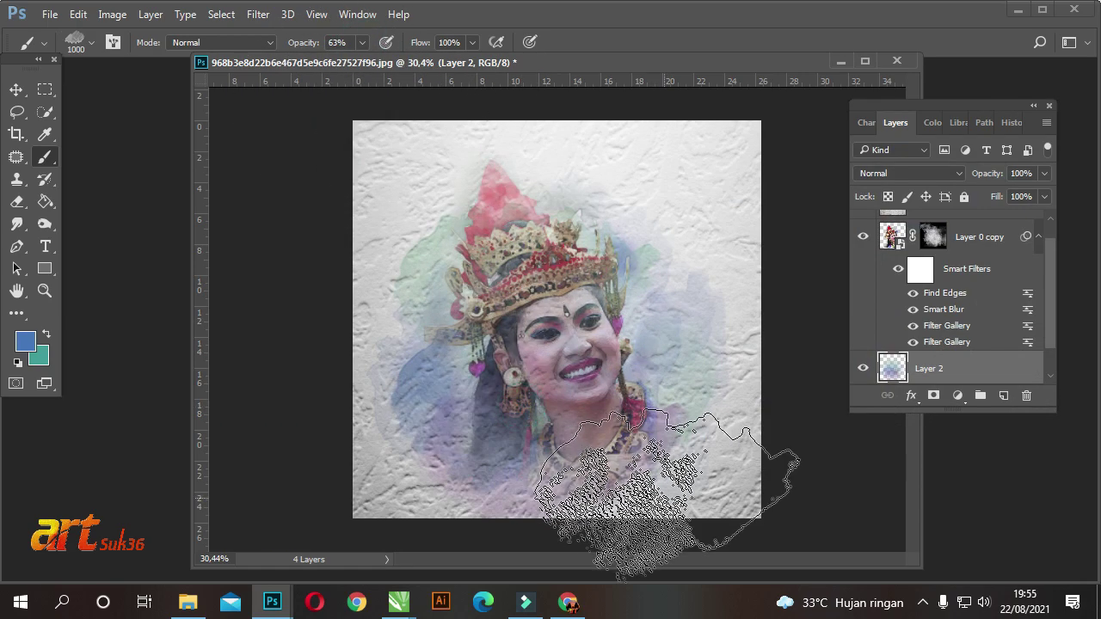
pyautogui.press('[')
pyautogui.press('[')
pyautogui.press('[')
pyautogui.press('[')
pyautogui.press('[')
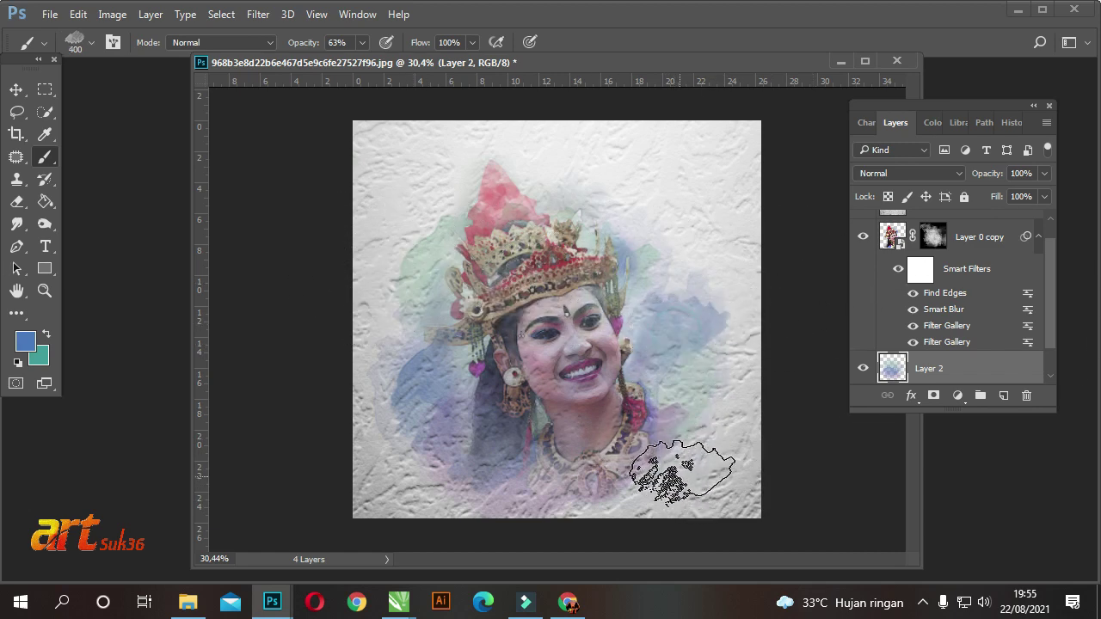
pyautogui.hotkey('ctrl', 'z')
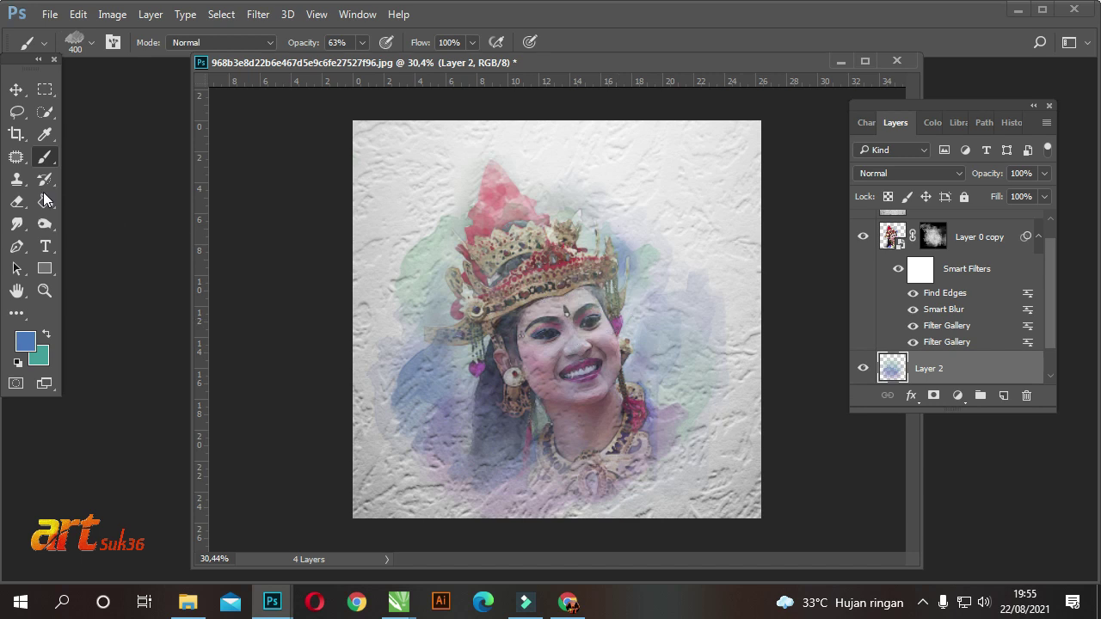
pyautogui.click(985, 240)
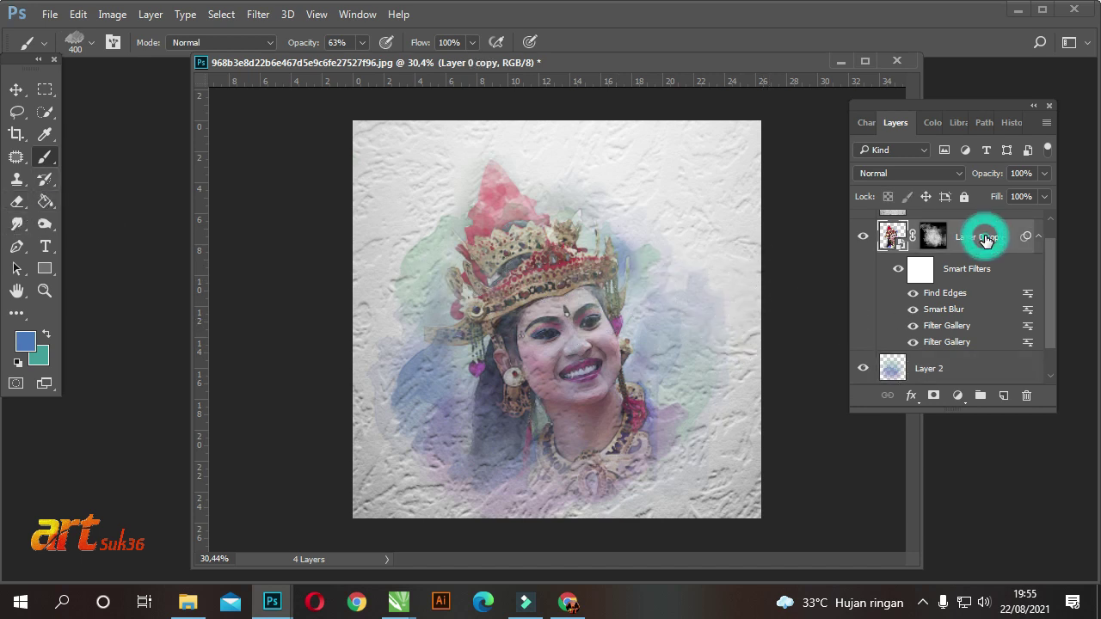
# Step: Choose a large textured watercolor brush at 500 px and target Layer 0 copy's mask
pyautogui.click(93, 43)
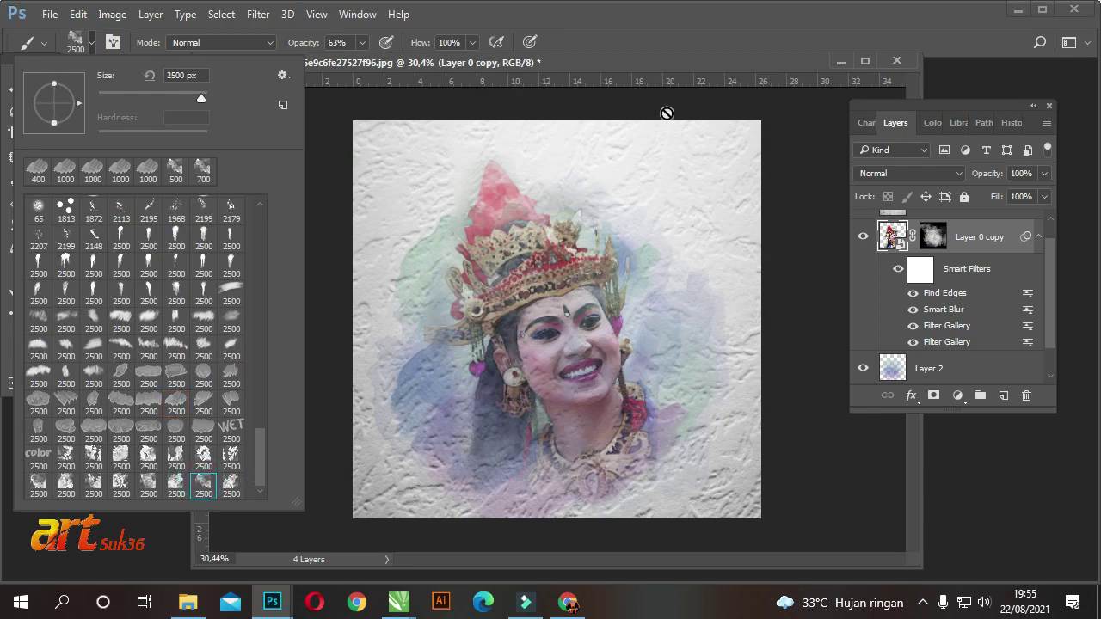
pyautogui.click(666, 113)
pyautogui.click(536, 254)
pyautogui.click(933, 236)
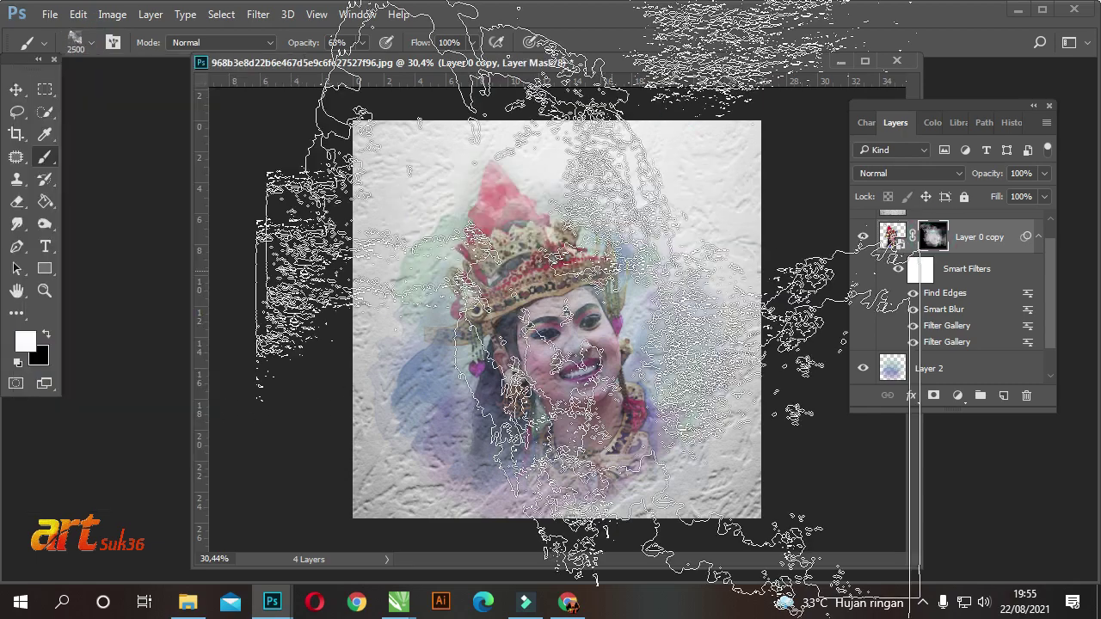
pyautogui.press('[')
pyautogui.press('[')
pyautogui.press('[')
pyautogui.press('[')
pyautogui.press('[')
pyautogui.press('[')
pyautogui.press('[')
pyautogui.press('[')
pyautogui.press('[')
pyautogui.press('[')
pyautogui.press('[')
pyautogui.press('[')
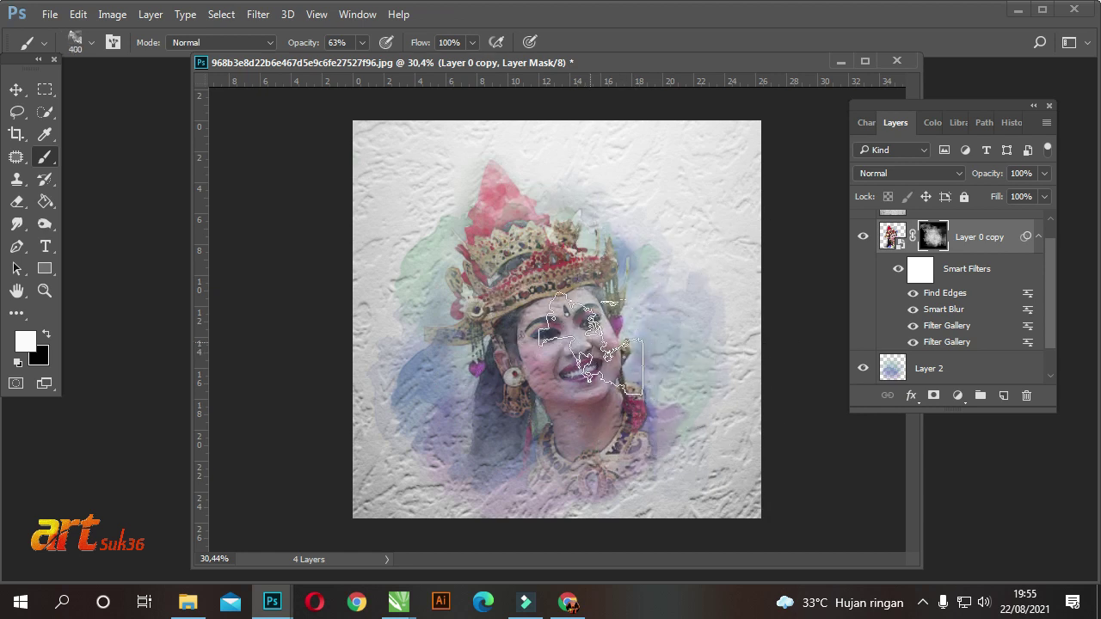
pyautogui.press(']')
# Step: Set a new light paint colour on Layer 2, then return to Layer 0 copy
pyautogui.click(929, 368)
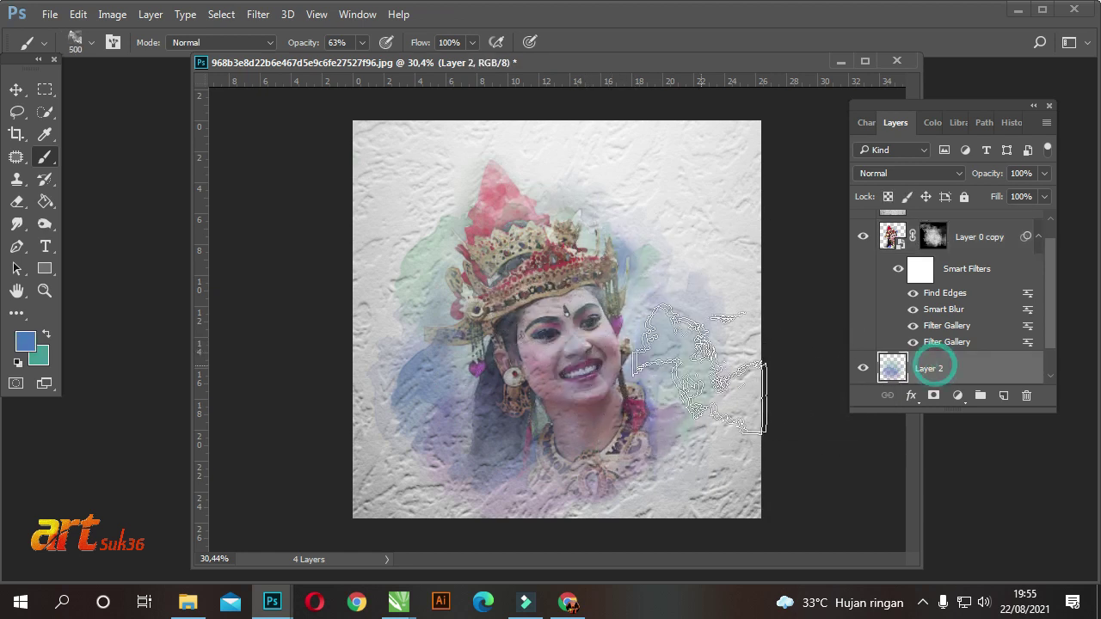
pyautogui.click(24, 347)
pyautogui.click(1031, 198)
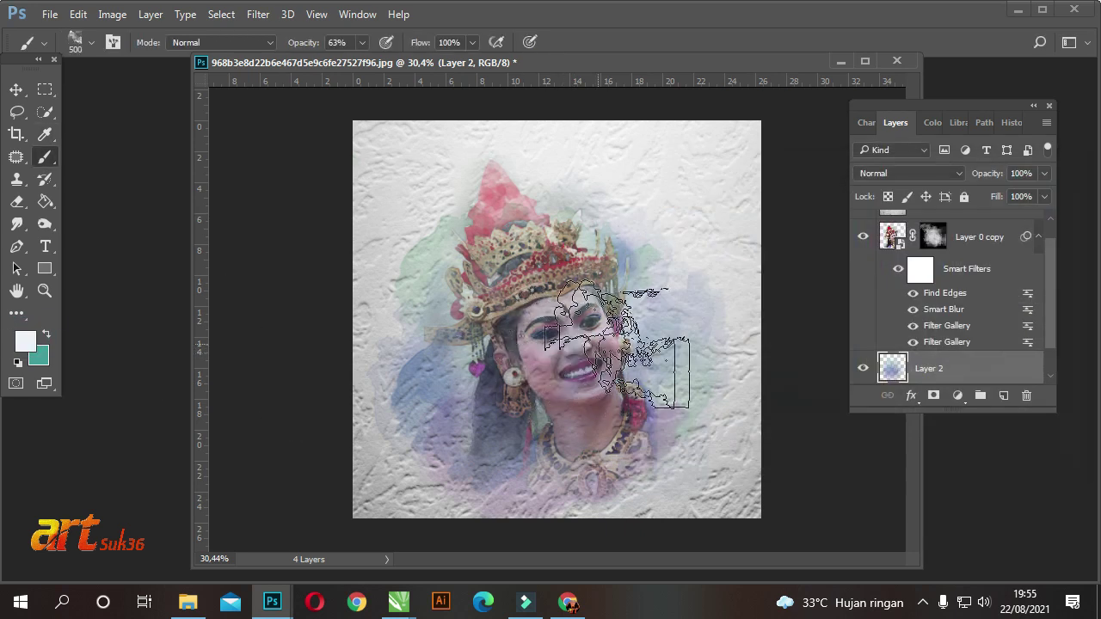
pyautogui.click(975, 240)
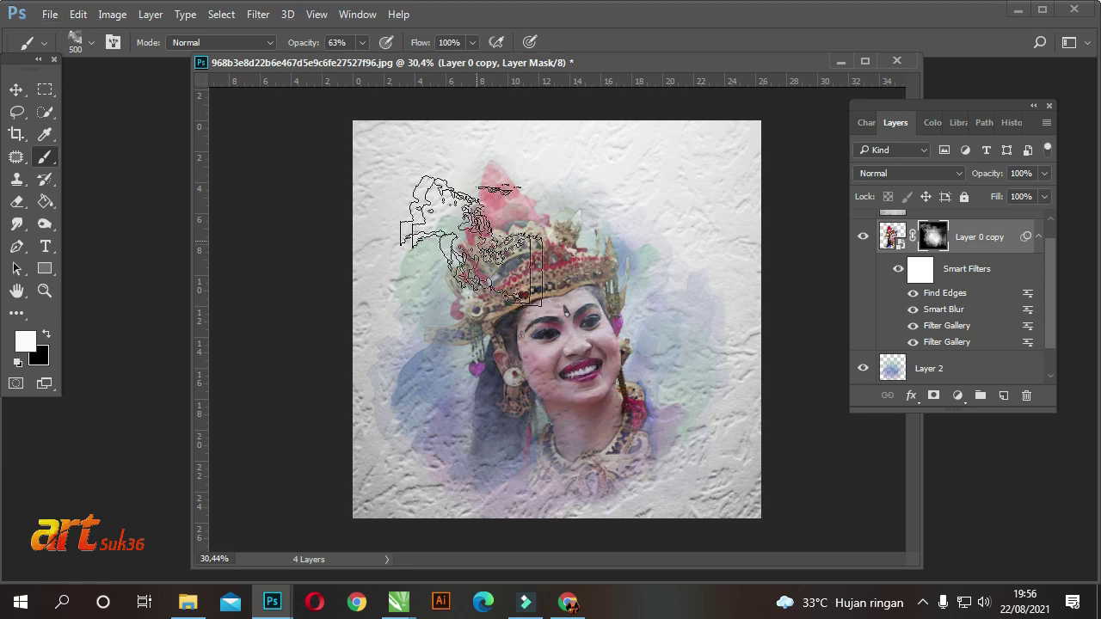
# Step: Zoom and pan the view in on the dancer's face
pyautogui.scroll(2, 577, 316)
pyautogui.scroll(2, 577, 316)
pyautogui.scroll(2, 577, 316)
pyautogui.scroll(1, 621, 476)
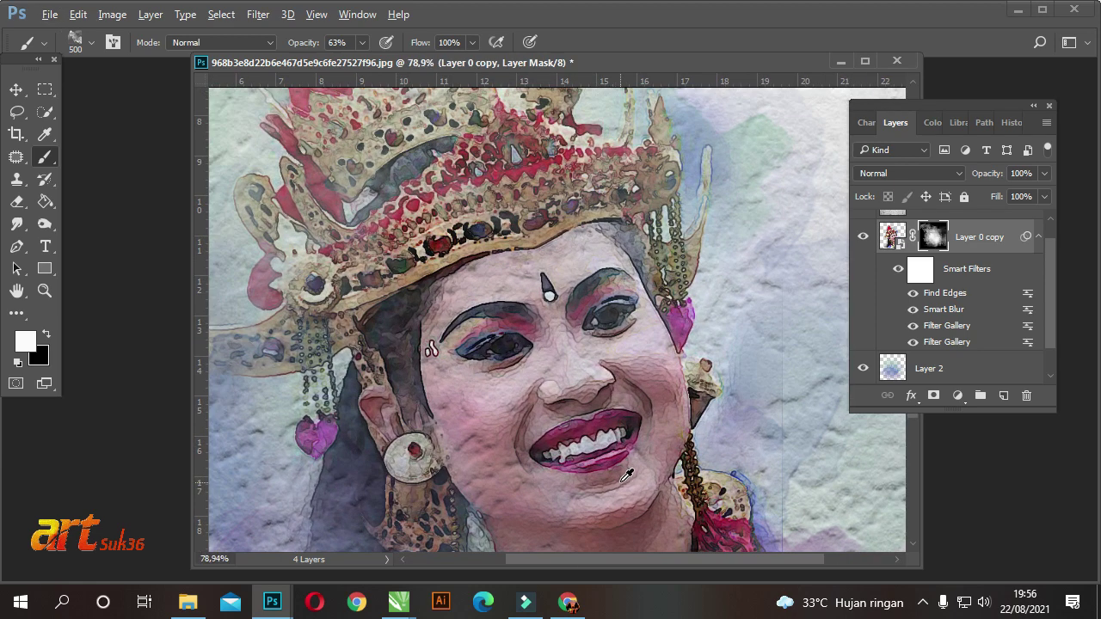
pyautogui.hscroll(-2, 568, 400)
pyautogui.hscroll(-2, 567, 400)
pyautogui.hscroll(-2, 568, 400)
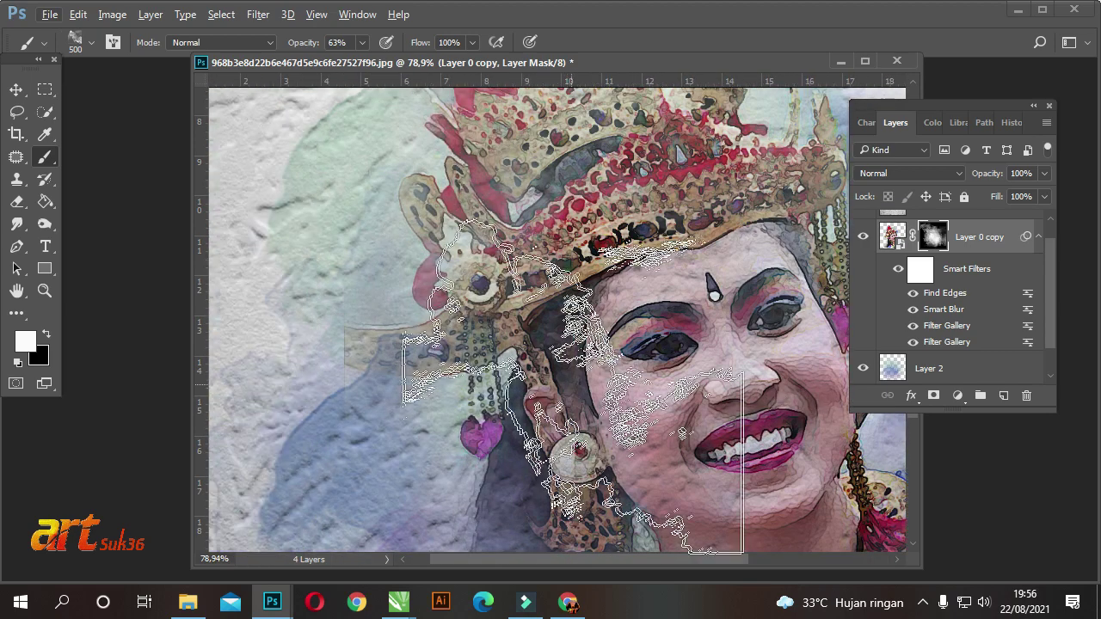
pyautogui.scroll(-3, 568, 400)
pyautogui.scroll(1, 577, 409)
pyautogui.scroll(1, 592, 419)
pyautogui.scroll(8, 592, 419)
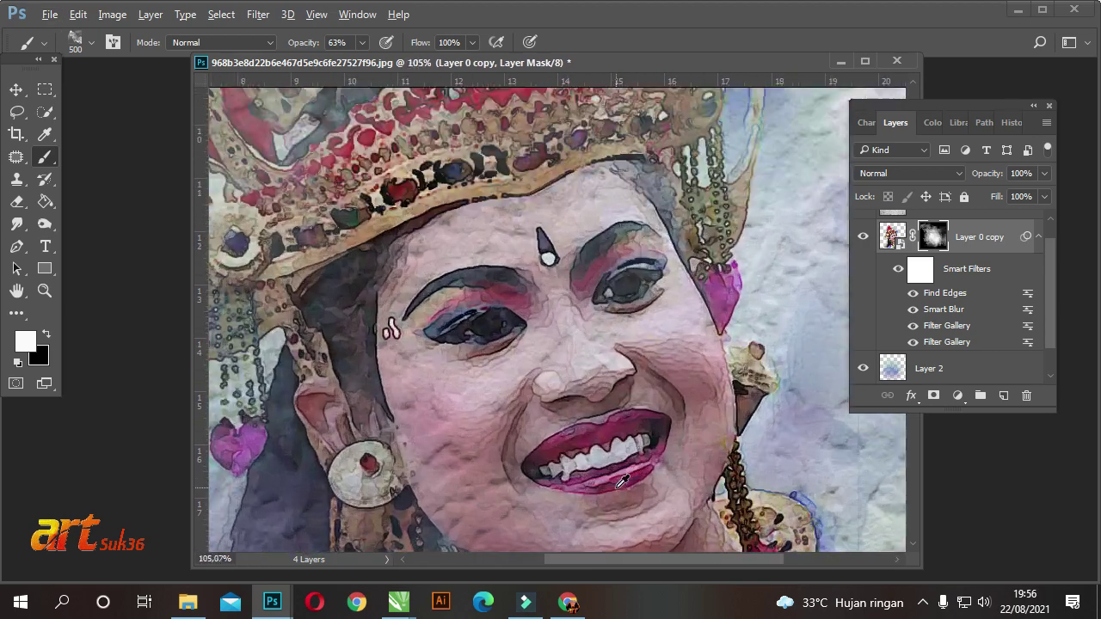
pyautogui.scroll(2, 588, 424)
# Step: Sample the crimson of the dancer's lips as paint colour and shrink the brush to 100
pyautogui.press('i')
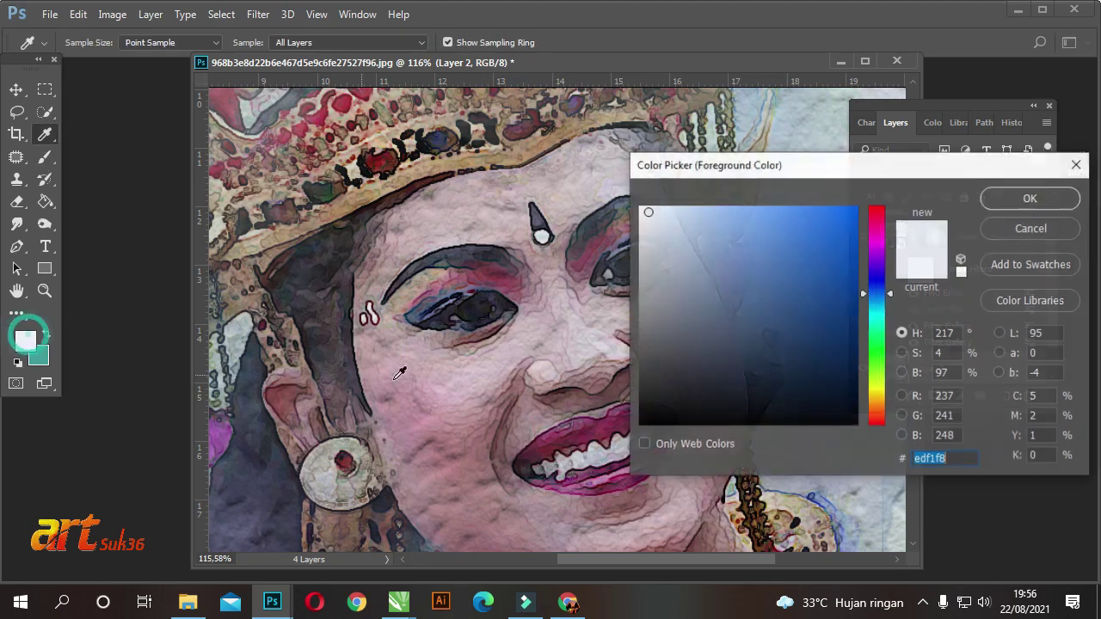
pyautogui.click(578, 429)
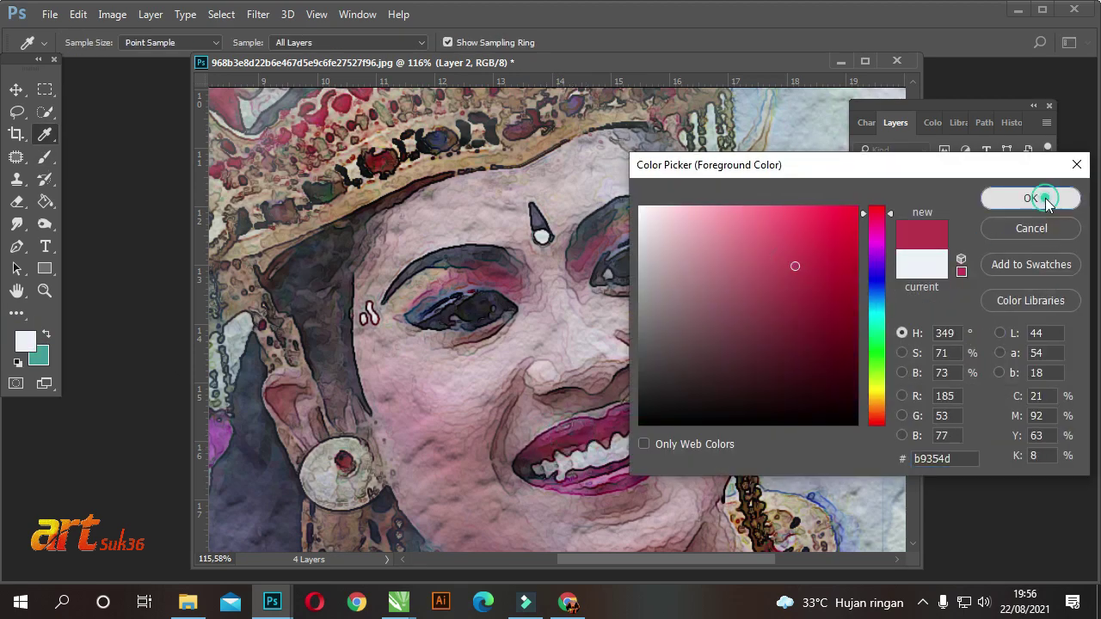
pyautogui.click(1044, 199)
pyautogui.press('[')
pyautogui.press('[')
pyautogui.press('[')
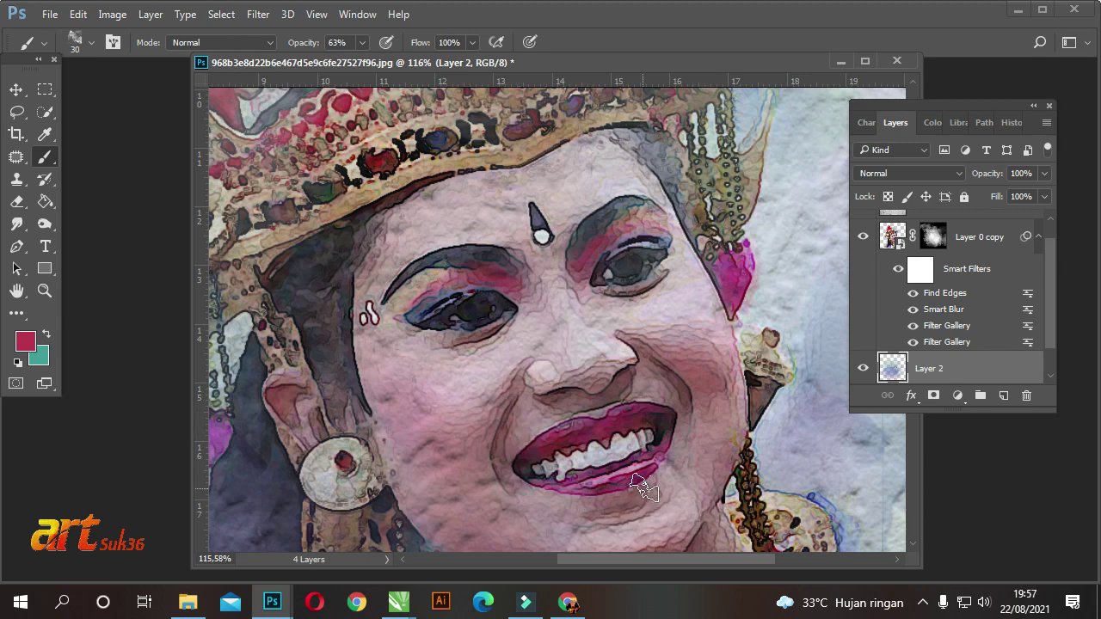
# Step: Sample a dark maroon and brush it along the hair's right edge, the neck and the jewellery
pyautogui.click(27, 339)
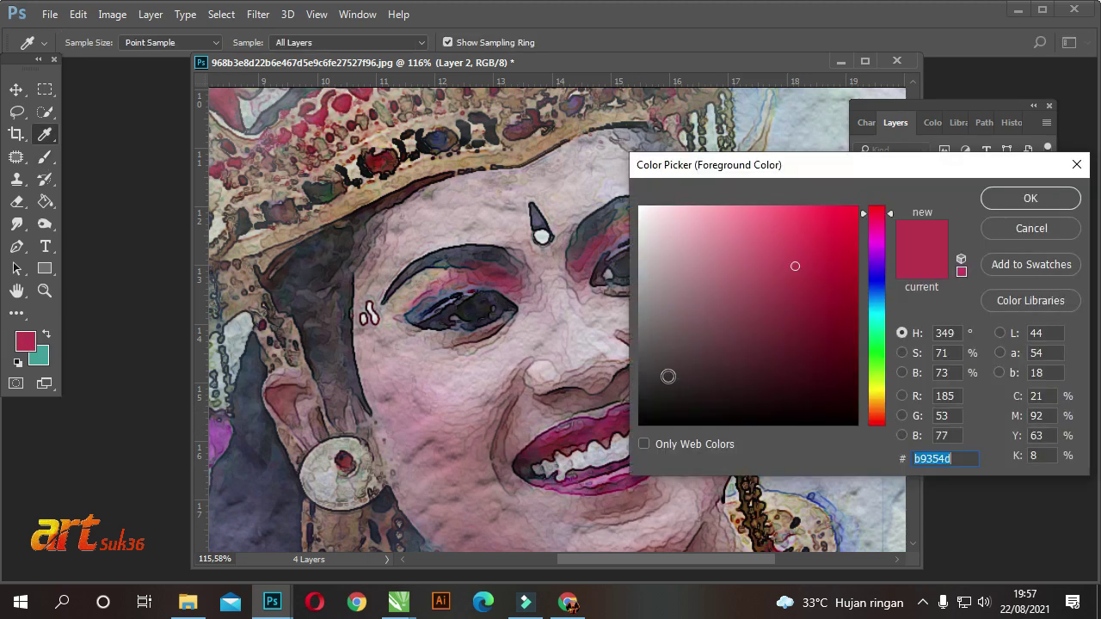
pyautogui.click(522, 274)
pyautogui.click(1024, 202)
pyautogui.scroll(-3, 695, 410)
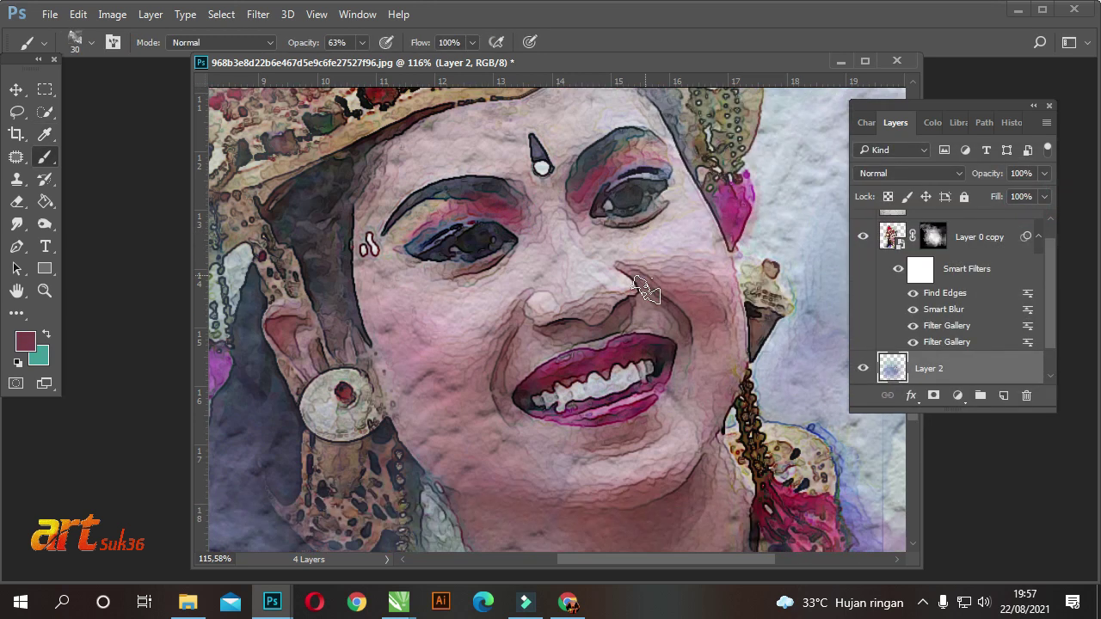
pyautogui.scroll(-3, 695, 410)
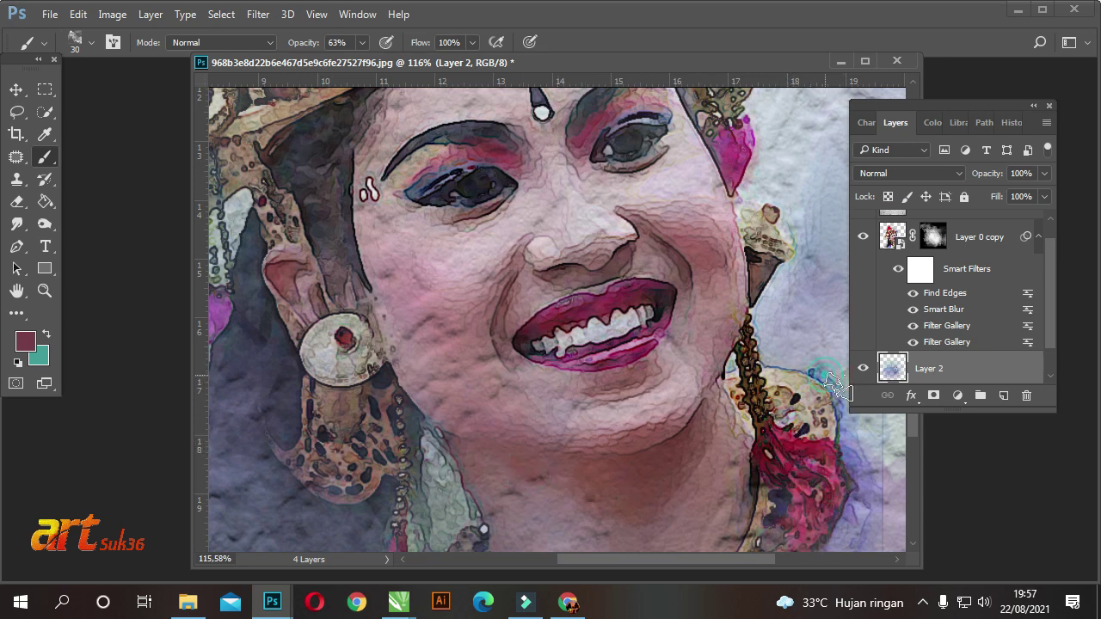
pyautogui.moveTo(826, 372); pyautogui.dragTo(845, 468)
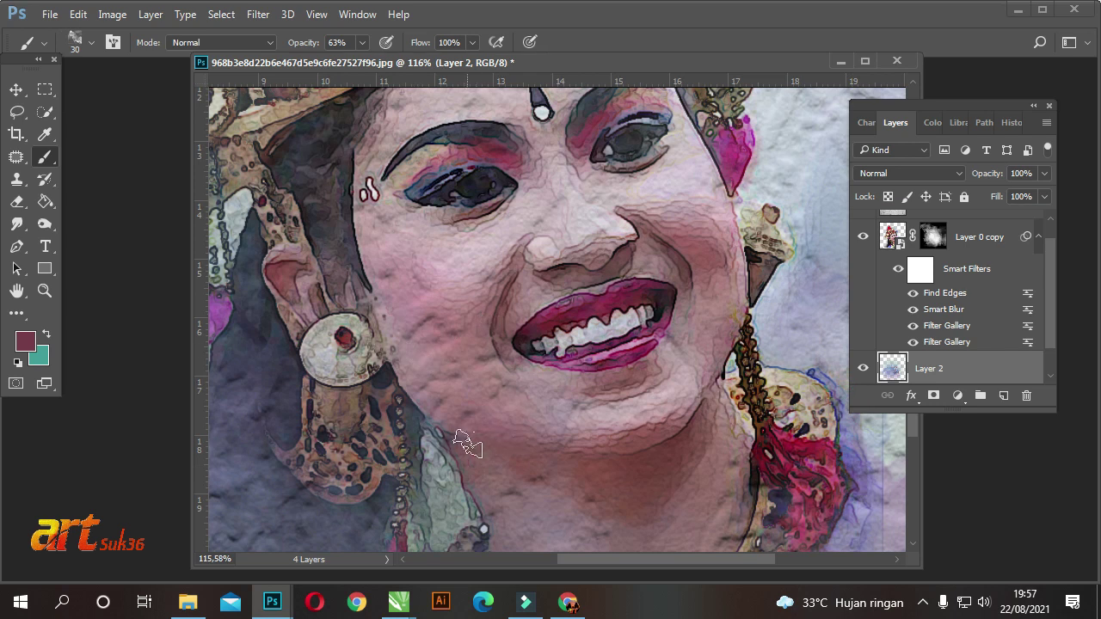
pyautogui.moveTo(459, 451); pyautogui.dragTo(520, 456)
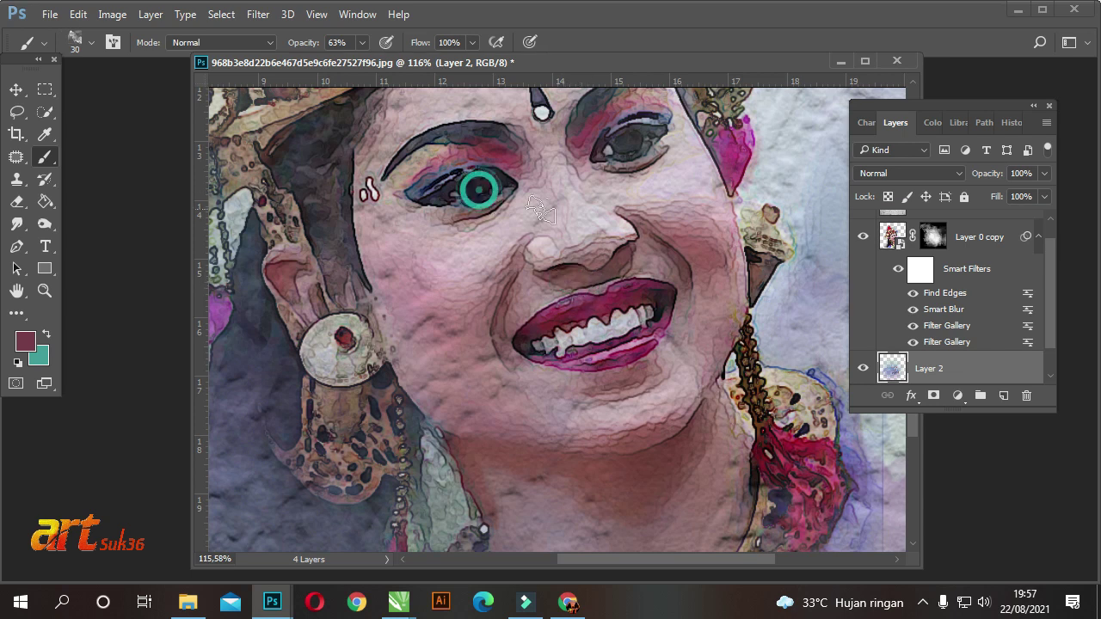
pyautogui.scroll(-3, 507, 215)
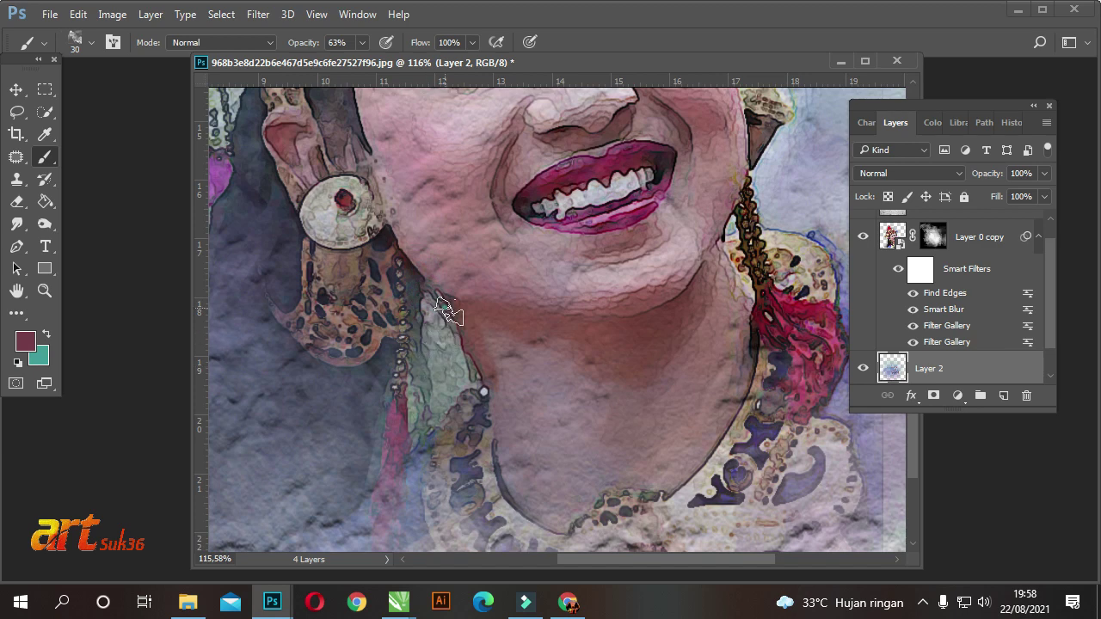
pyautogui.moveTo(482, 413); pyautogui.dragTo(465, 512)
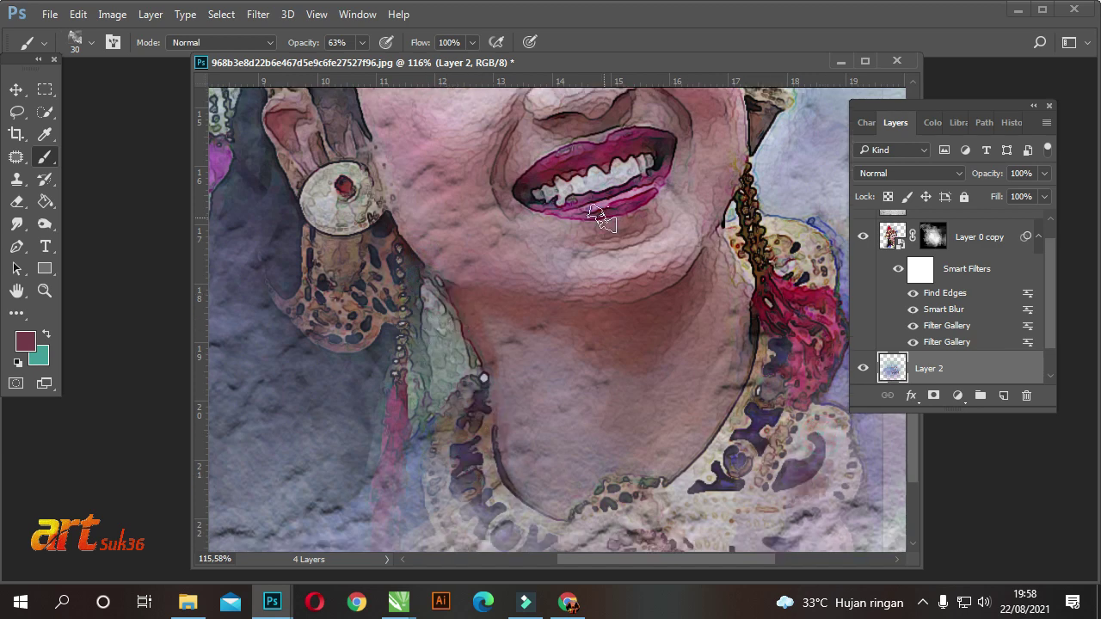
# Step: Paint dark maroon strokes around the neck and a red streak down its left side
pyautogui.scroll(-4, 628, 302)
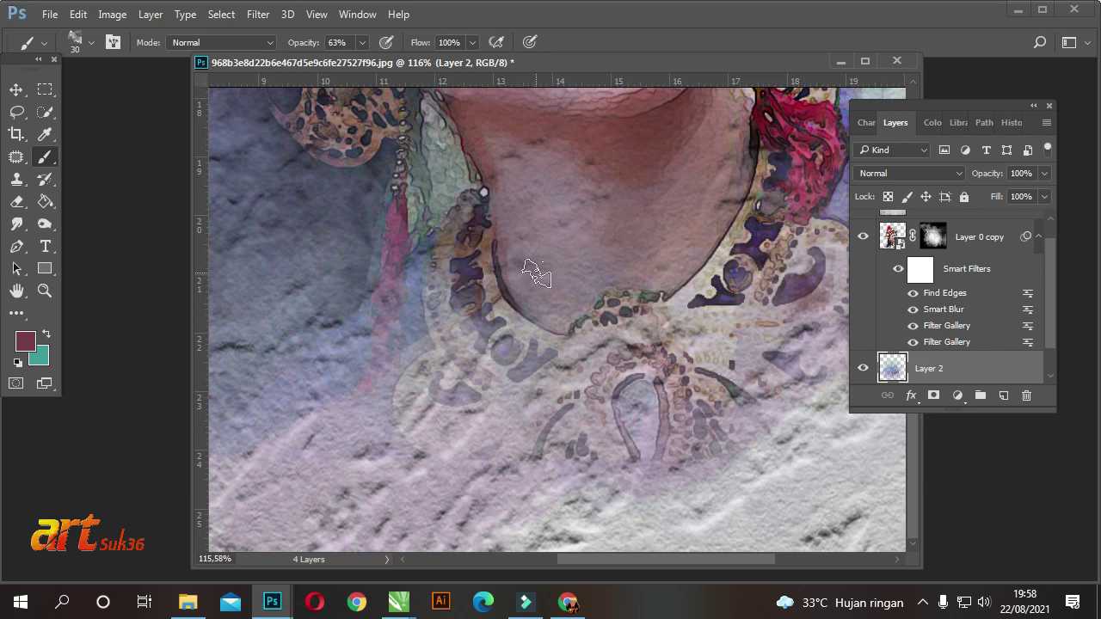
pyautogui.press(']')
pyautogui.press(']')
pyautogui.press(']')
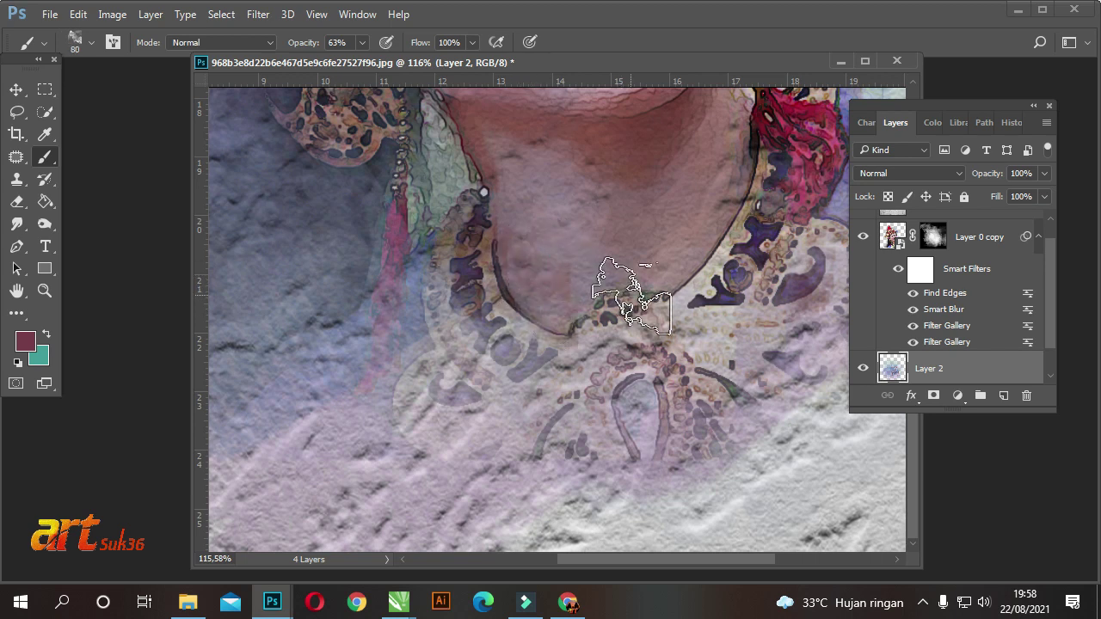
pyautogui.press(']')
pyautogui.press(']')
pyautogui.press(']')
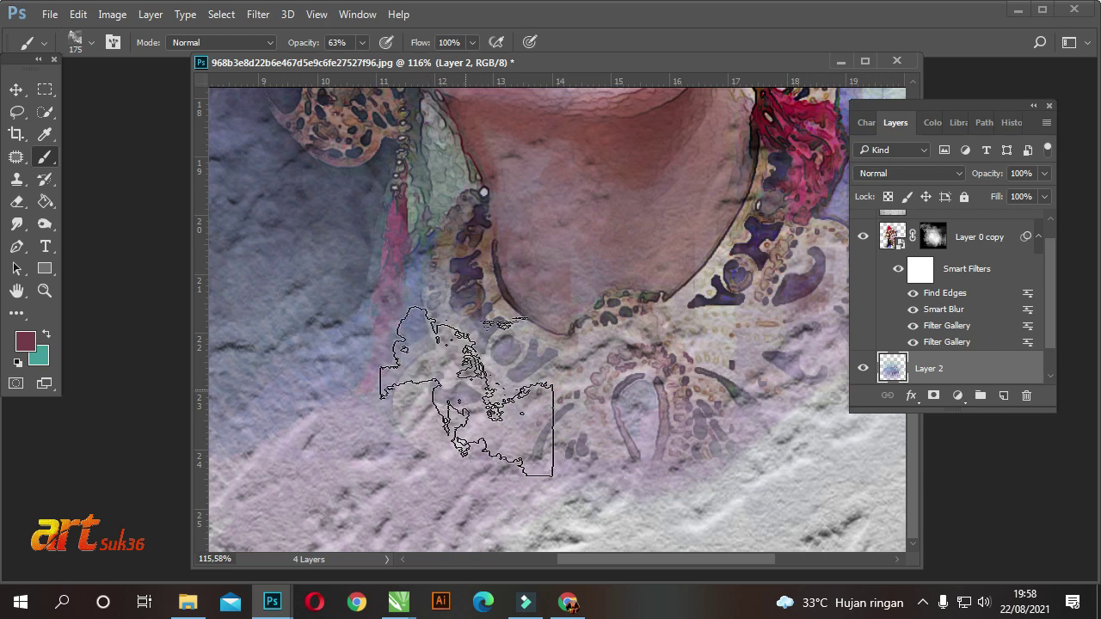
pyautogui.click(392, 355)
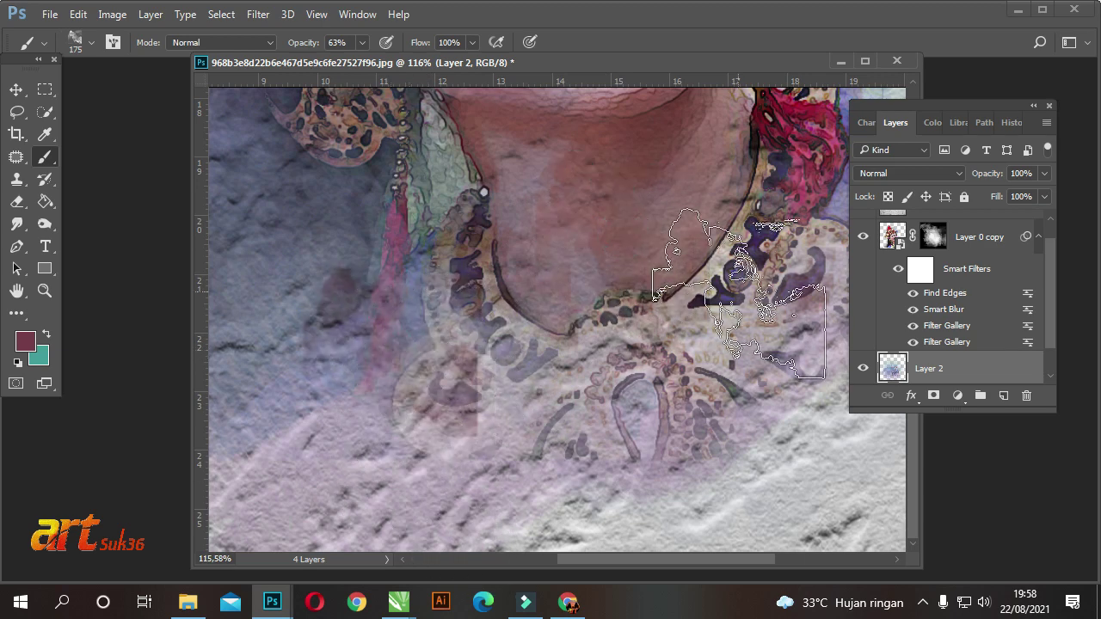
pyautogui.hotkey('ctrl', 'z')
pyautogui.press('[')
pyautogui.press('[')
pyautogui.press('[')
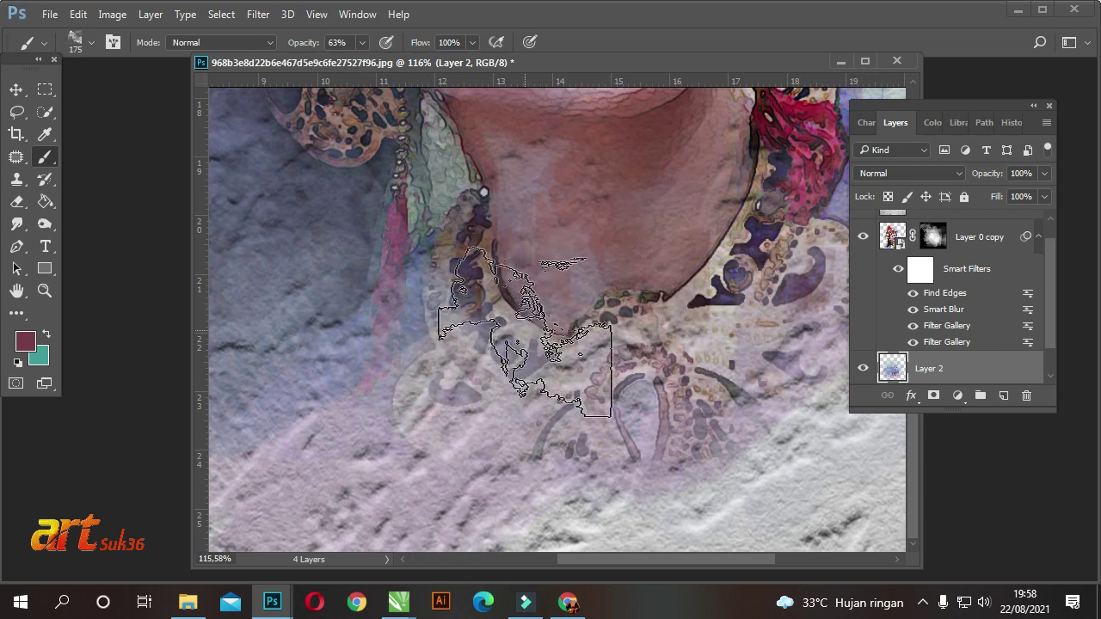
pyautogui.press('[')
pyautogui.press('[')
pyautogui.press('[')
pyautogui.moveTo(452, 297); pyautogui.dragTo(469, 370)
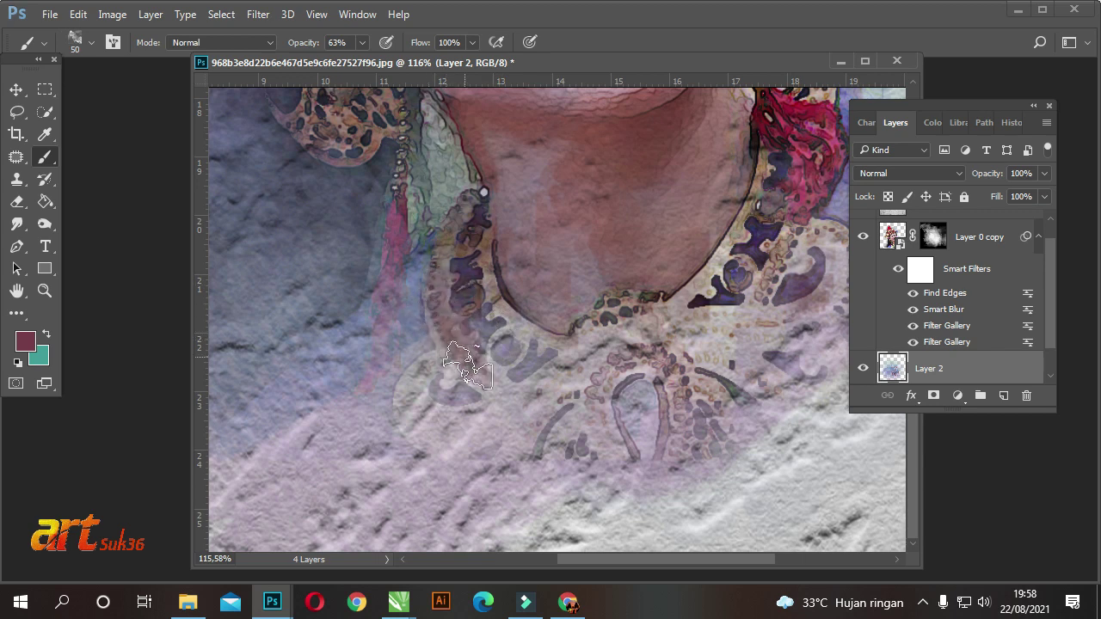
pyautogui.press('[')
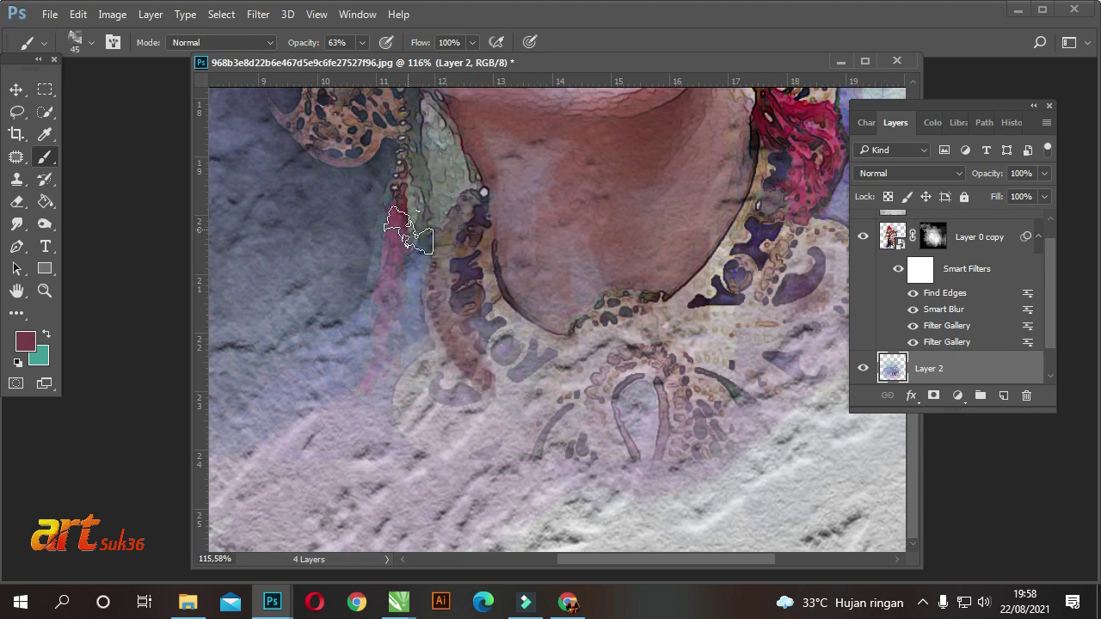
pyautogui.moveTo(401, 228); pyautogui.dragTo(435, 428)
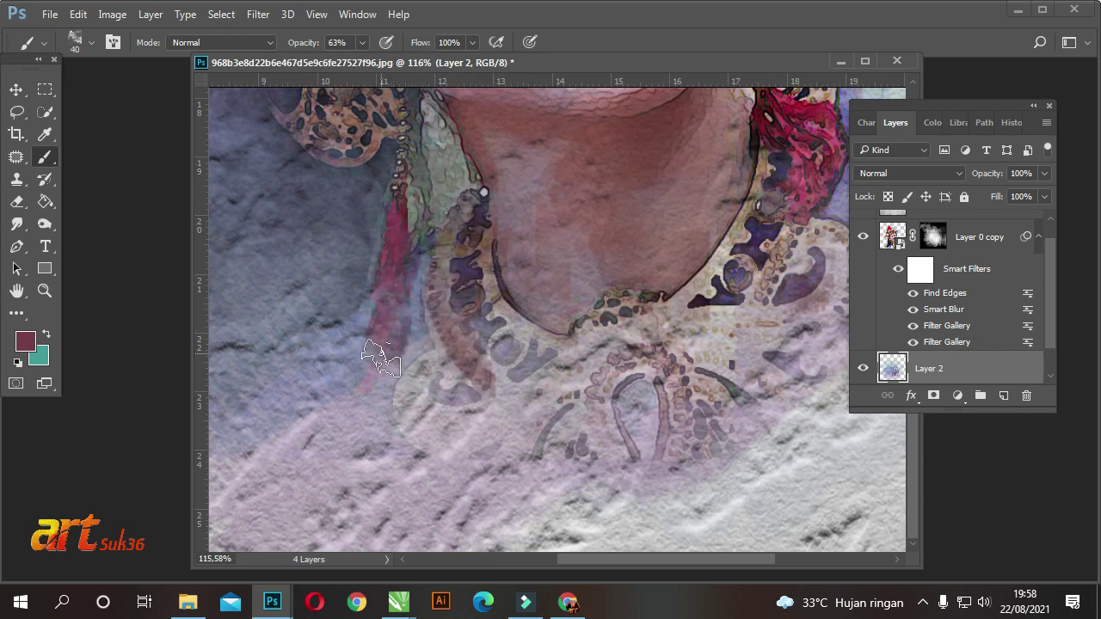
# Step: Dab a broad maroon wash over the necklace on Layer 2, then take a smaller Eraser
pyautogui.press('[')
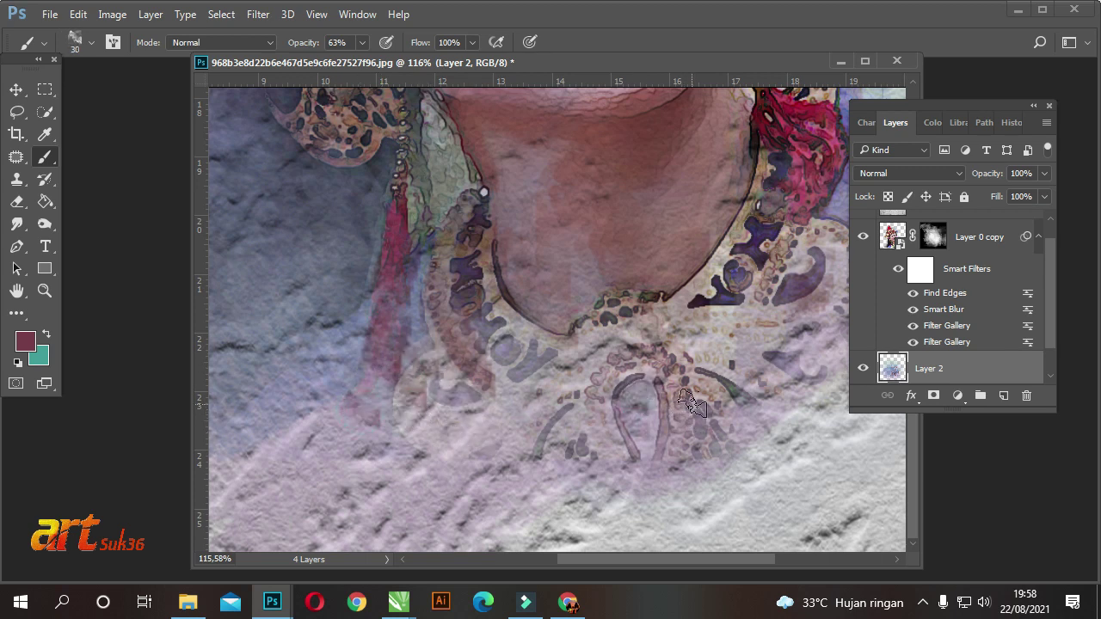
pyautogui.press(']')
pyautogui.press(']')
pyautogui.press(']')
pyautogui.click(643, 376)
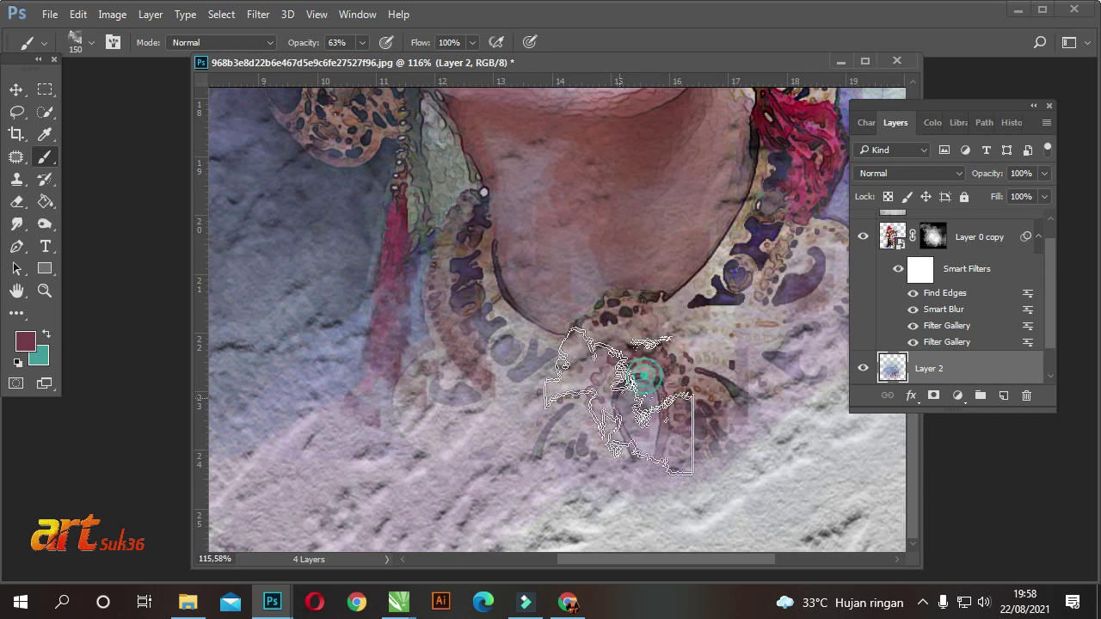
pyautogui.hscroll(3, 504, 211)
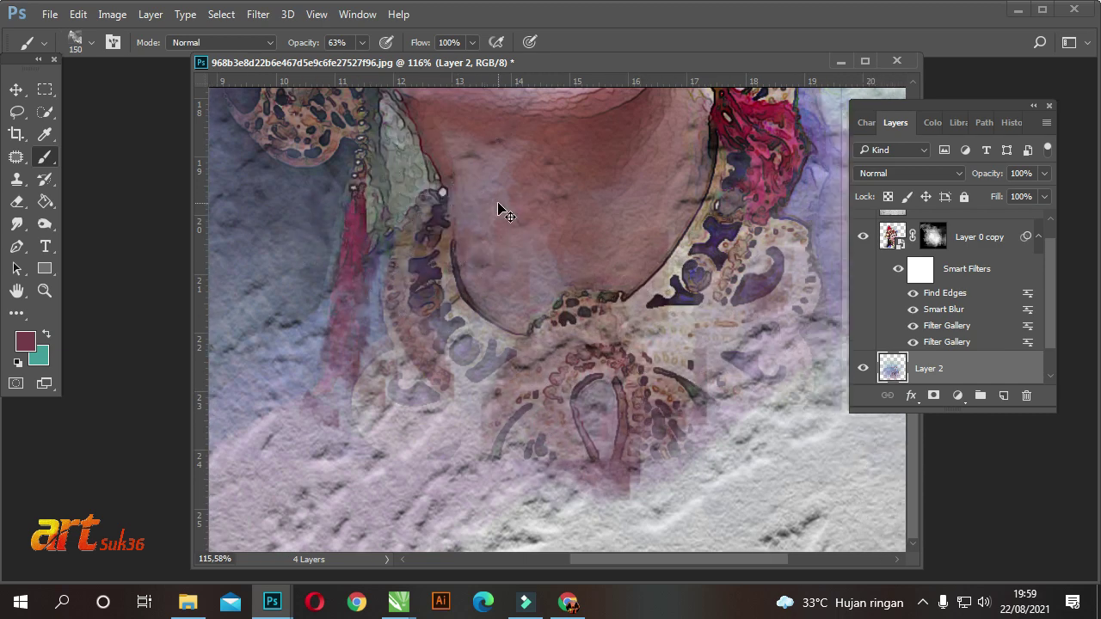
pyautogui.hscroll(5, 504, 211)
pyautogui.click(1020, 364)
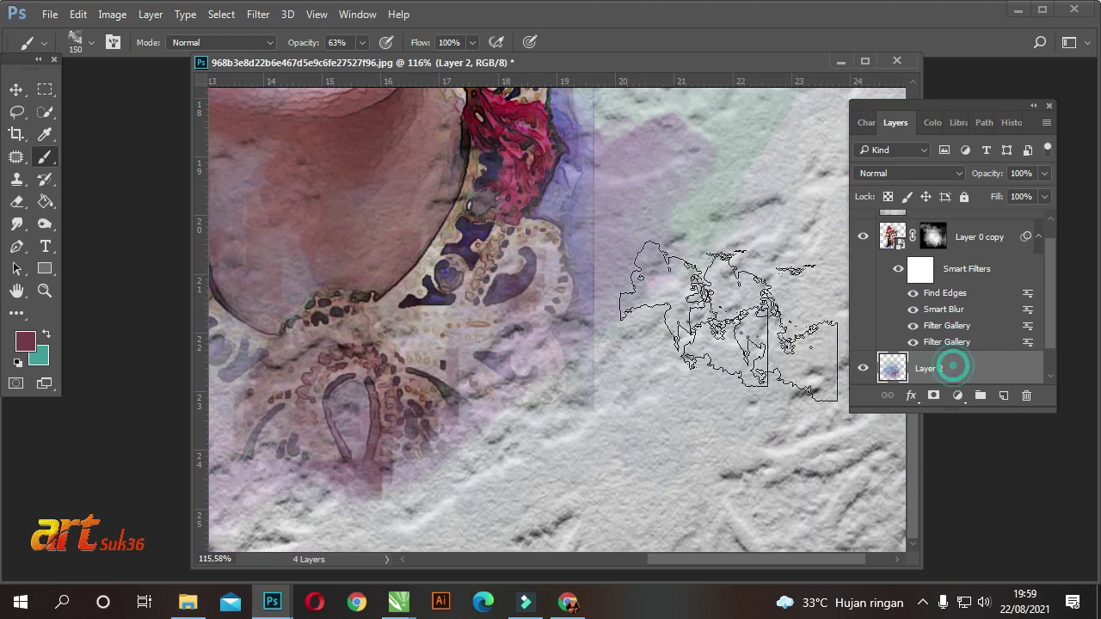
pyautogui.press('e')
pyautogui.press('[')
pyautogui.press('[')
pyautogui.press('[')
pyautogui.press('[')
pyautogui.press('[')
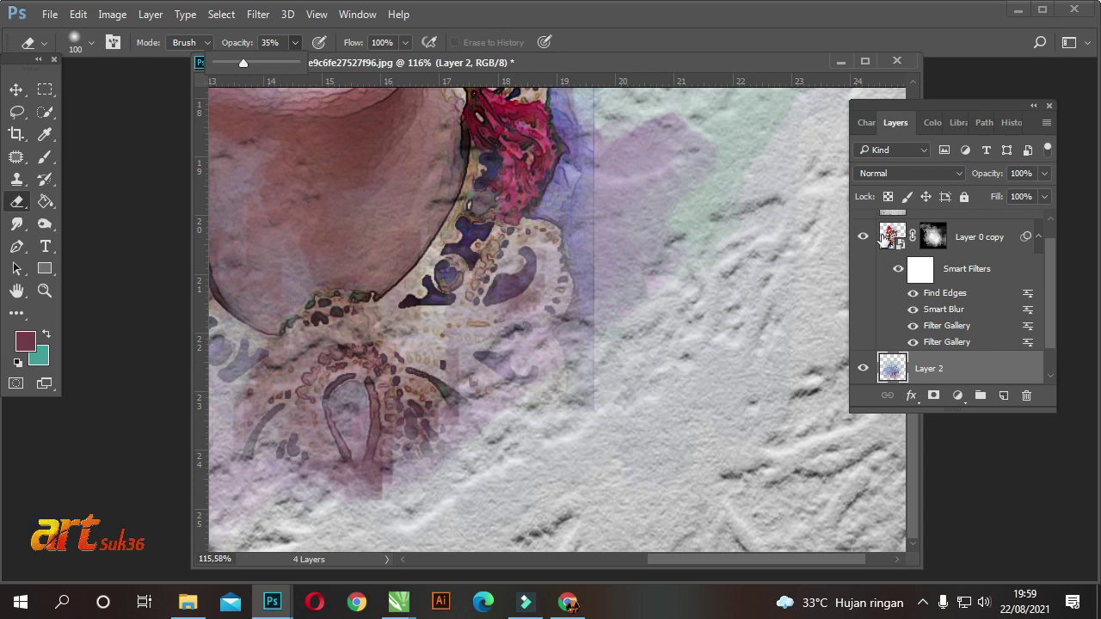
# Step: Target Layer 0 copy's mask and erase part of the painting on the face's right side
pyautogui.click(886, 234)
pyautogui.click(895, 240)
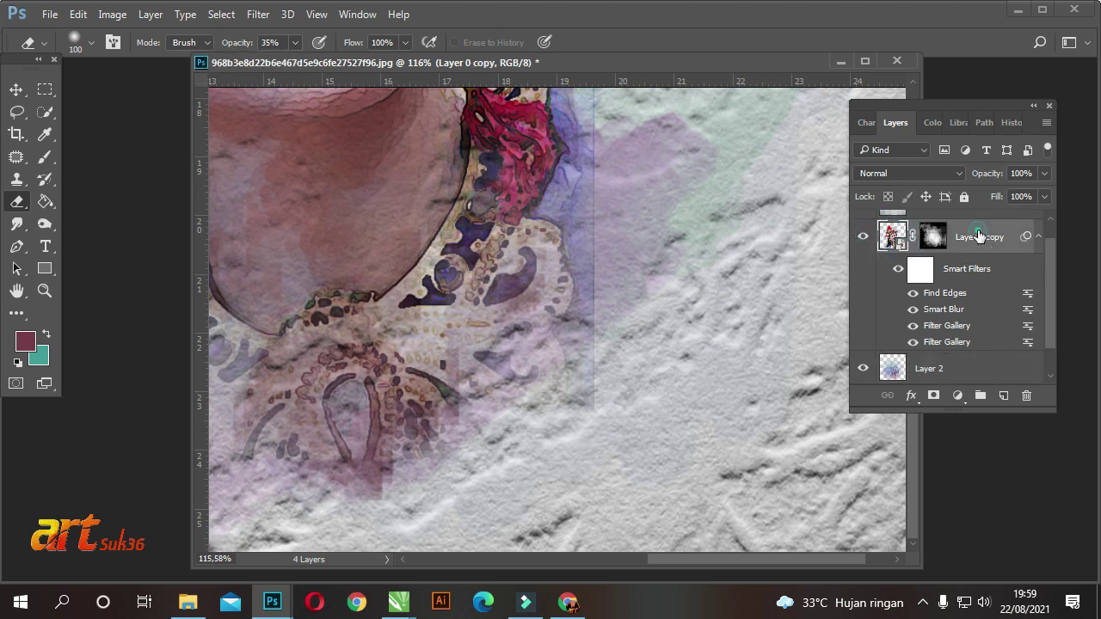
pyautogui.click(933, 236)
pyautogui.moveTo(611, 199); pyautogui.dragTo(618, 294)
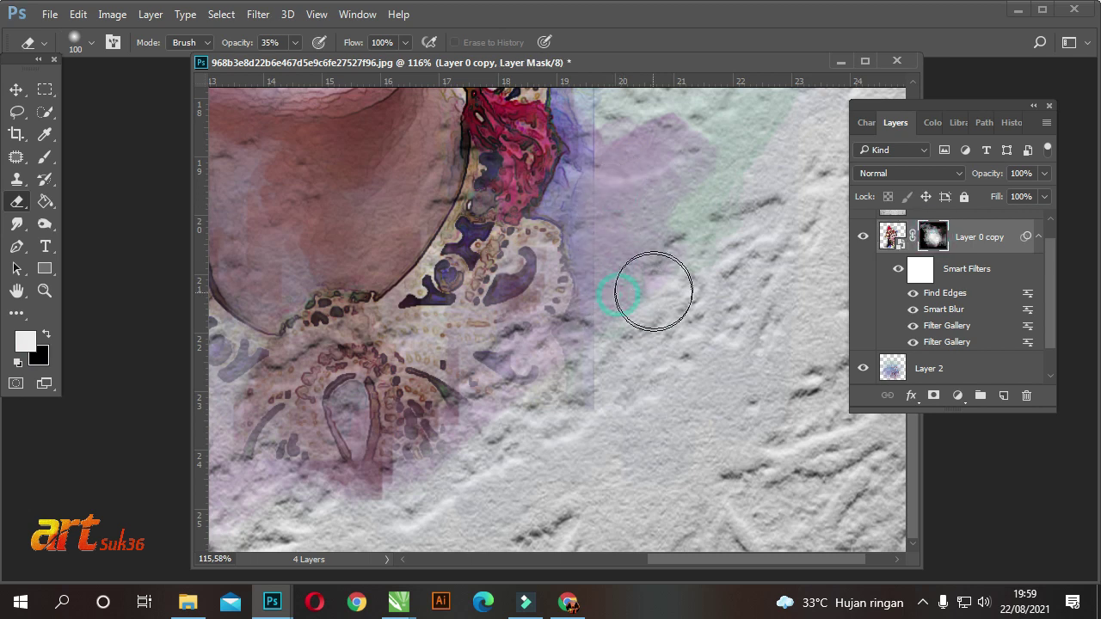
# Step: Shrink the eraser to 60 and fade the painting beside the right earring
pyautogui.scroll(3, 654, 290)
pyautogui.scroll(3, 636, 246)
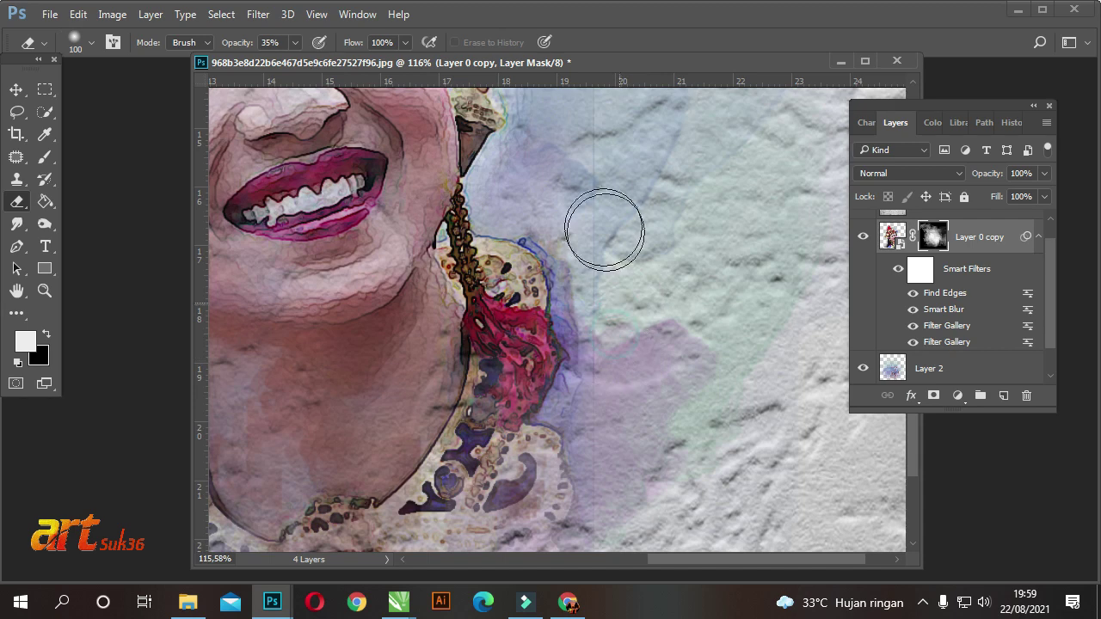
pyautogui.scroll(-3, 629, 264)
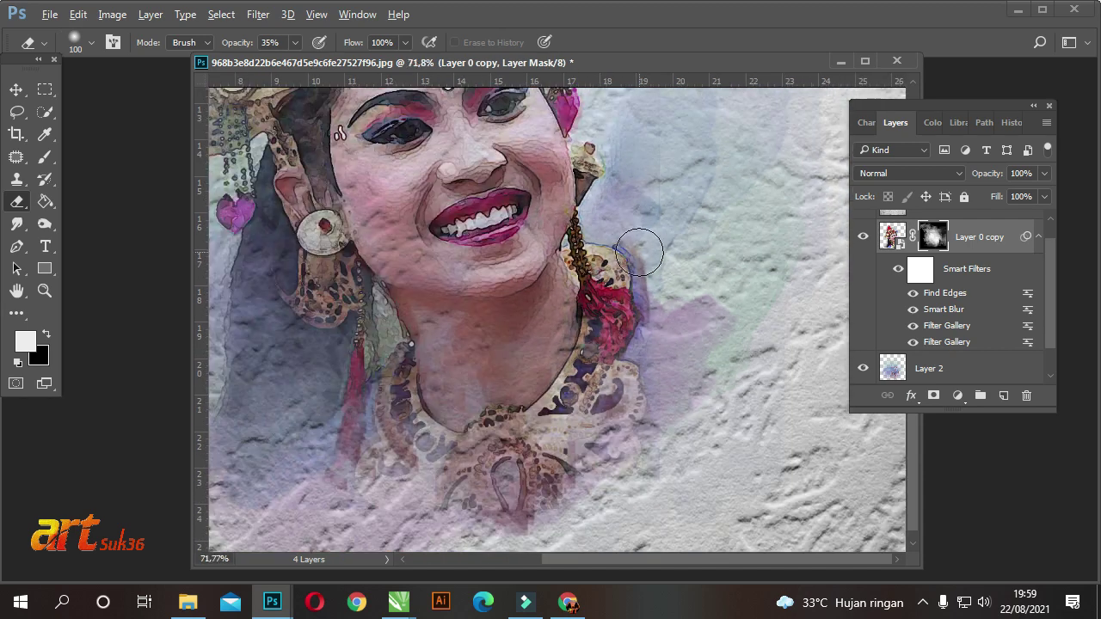
pyautogui.scroll(-1, 639, 251)
pyautogui.scroll(1, 606, 170)
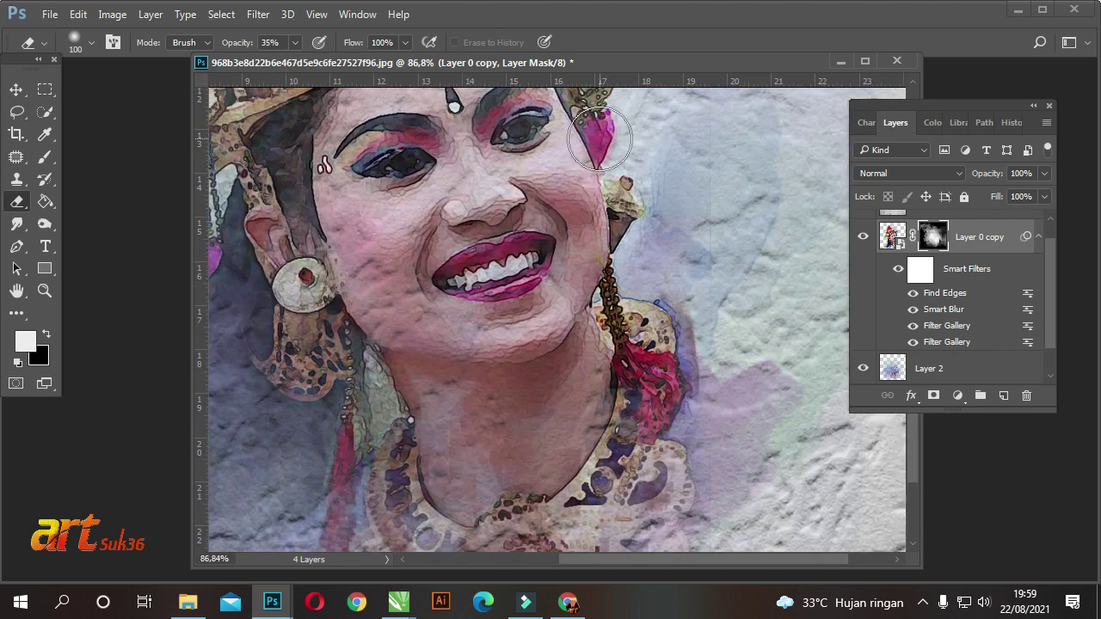
pyautogui.scroll(1, 607, 169)
pyautogui.scroll(-1, 676, 216)
pyautogui.scroll(-1, 701, 262)
pyautogui.scroll(-1, 679, 250)
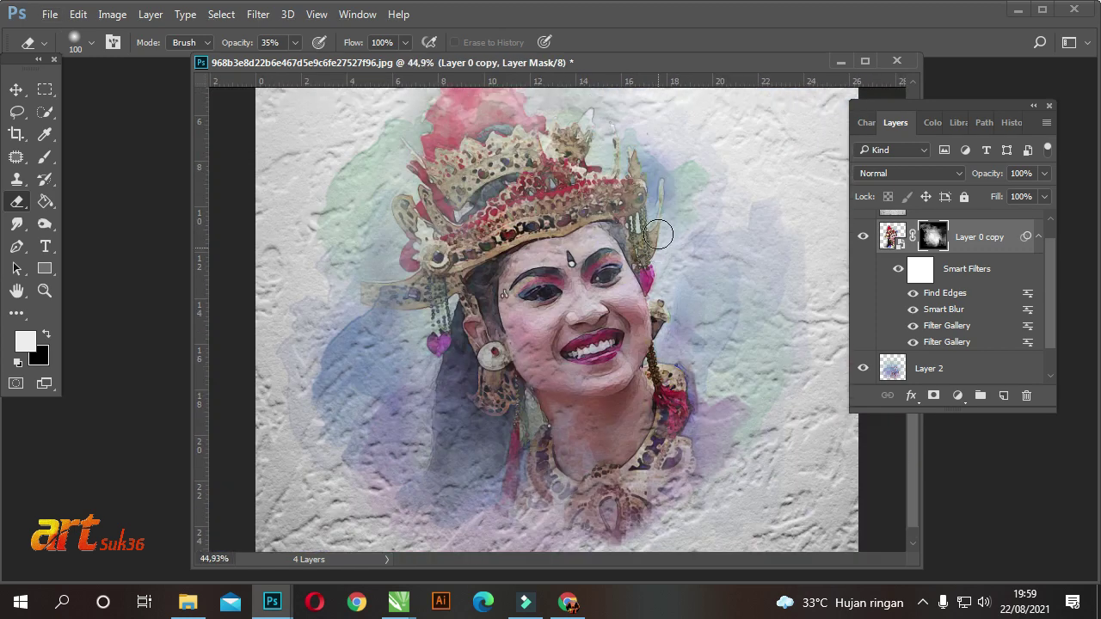
pyautogui.scroll(1, 658, 233)
pyautogui.scroll(3, 650, 308)
pyautogui.press('[')
pyautogui.press('[')
pyautogui.press('[')
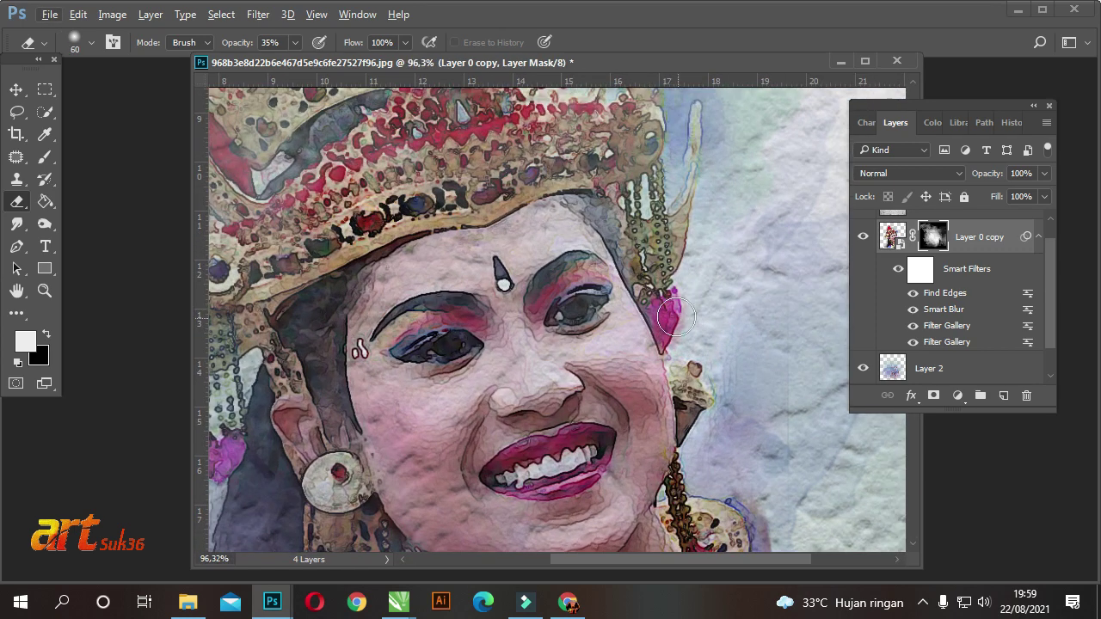
pyautogui.moveTo(666, 320); pyautogui.dragTo(659, 331)
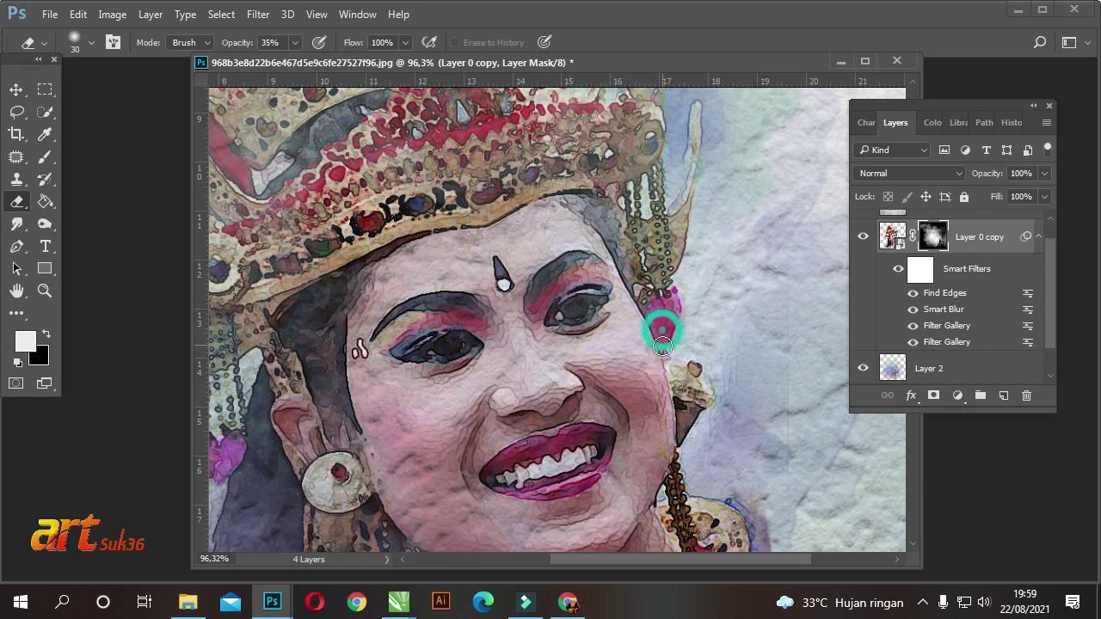
# Step: Paint white on Layer 0 copy's mask with a small brush to restore the headdress edge and tip
pyautogui.click(45, 157)
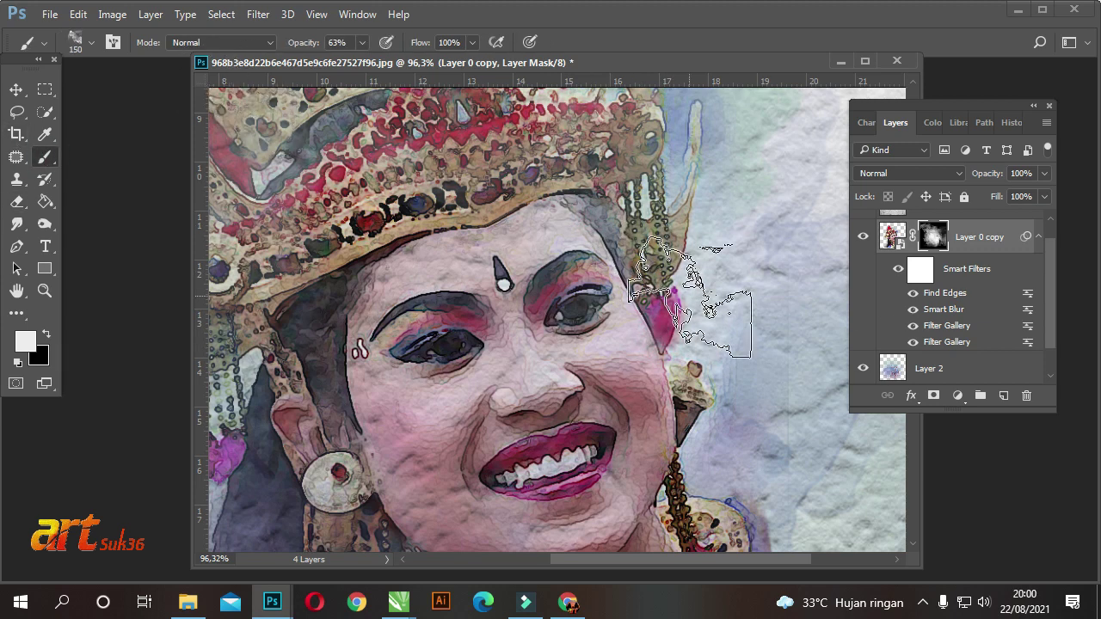
pyautogui.press(']')
pyautogui.press(']')
pyautogui.press(']')
pyautogui.press('[')
pyautogui.press('[')
pyautogui.press('[')
pyautogui.press('[')
pyautogui.press('[')
pyautogui.press('[')
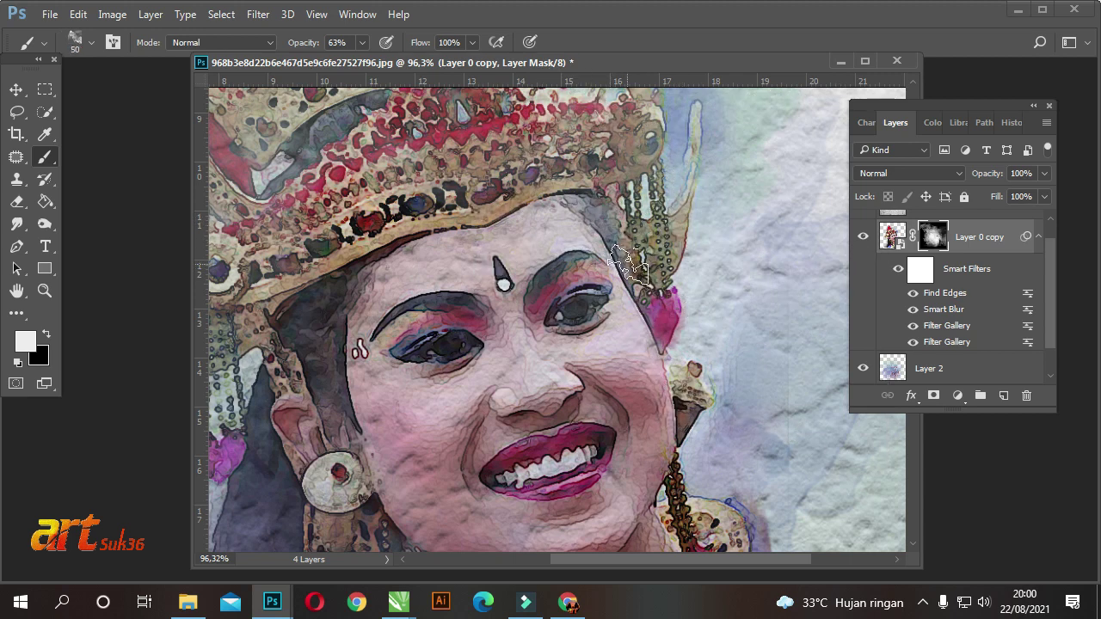
pyautogui.moveTo(619, 241); pyautogui.dragTo(676, 297)
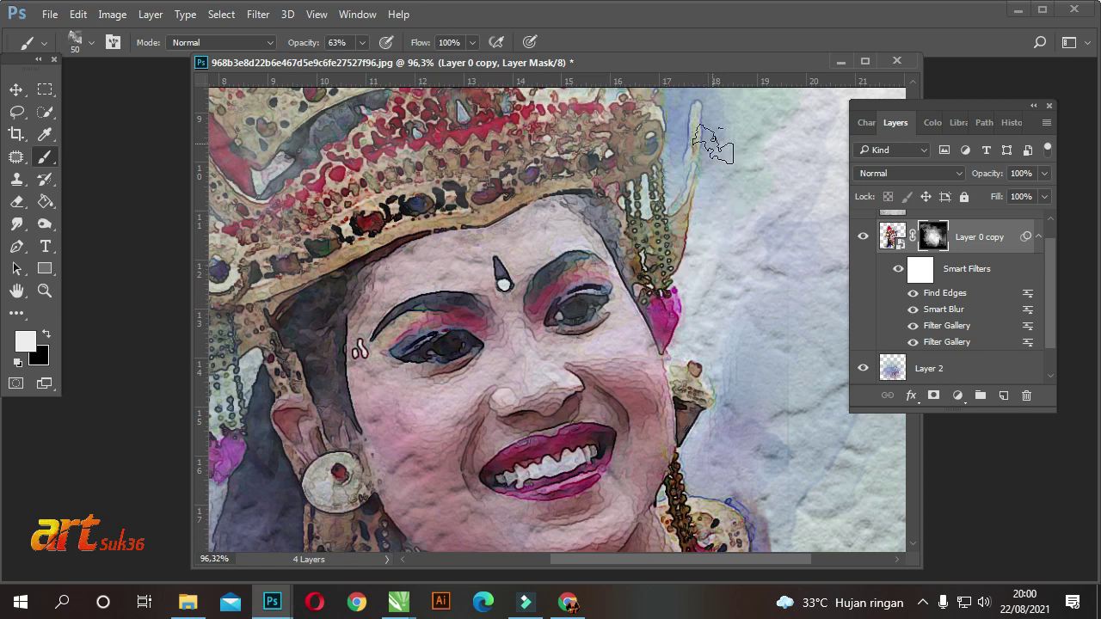
pyautogui.scroll(3, 656, 248)
pyautogui.moveTo(656, 248); pyautogui.dragTo(611, 250)
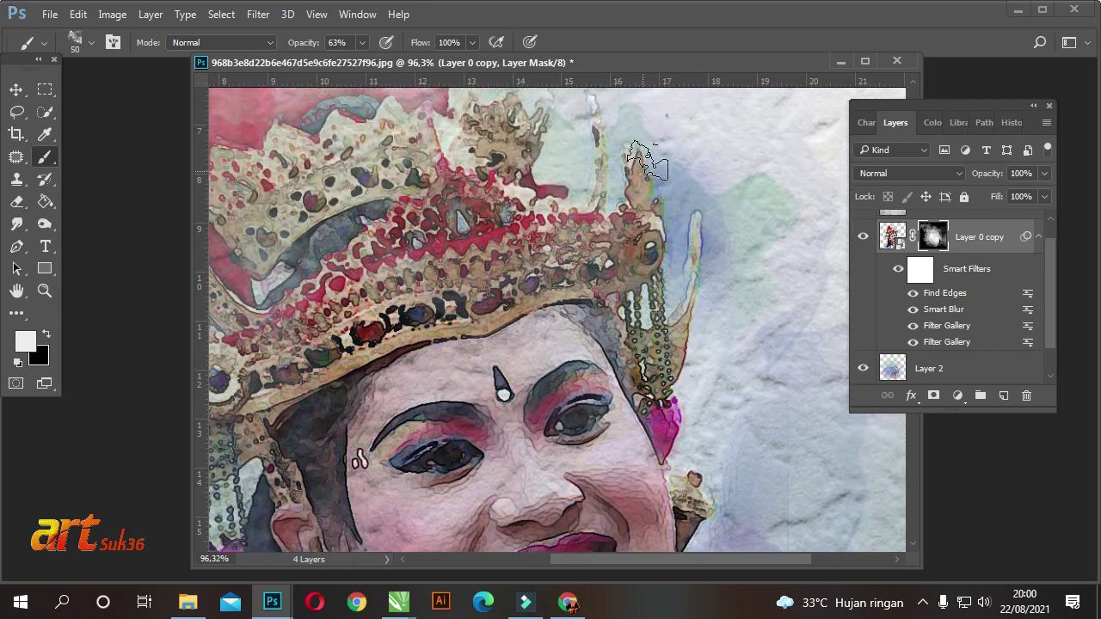
# Step: Reveal the crown detail, the red band and the dark beads above the brow
pyautogui.scroll(1, 610, 250)
pyautogui.scroll(2, 611, 249)
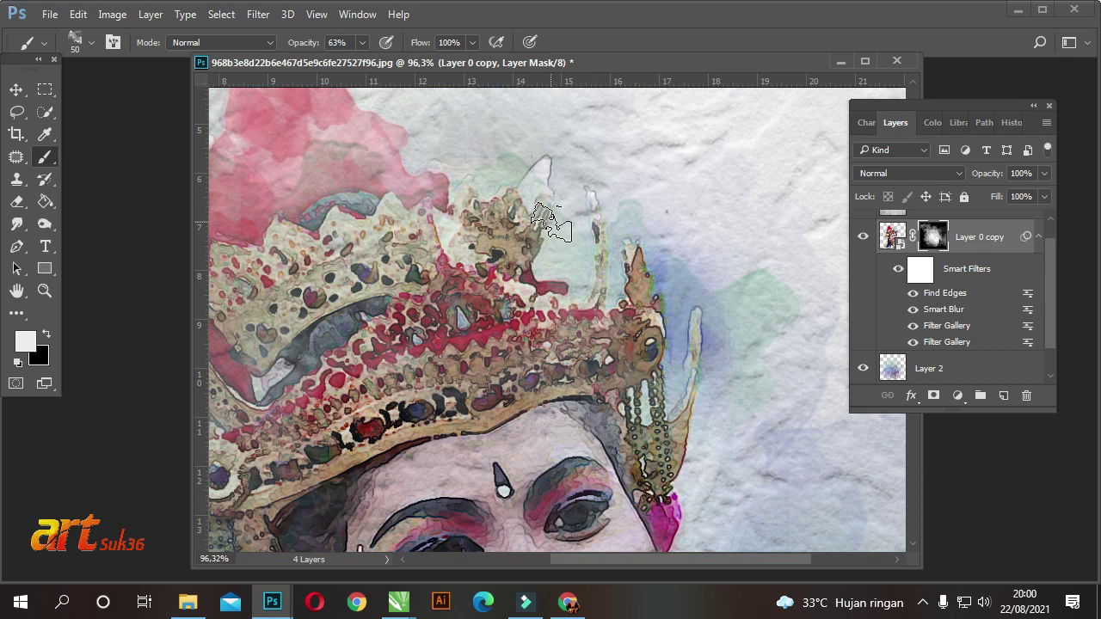
pyautogui.moveTo(527, 210); pyautogui.dragTo(526, 281)
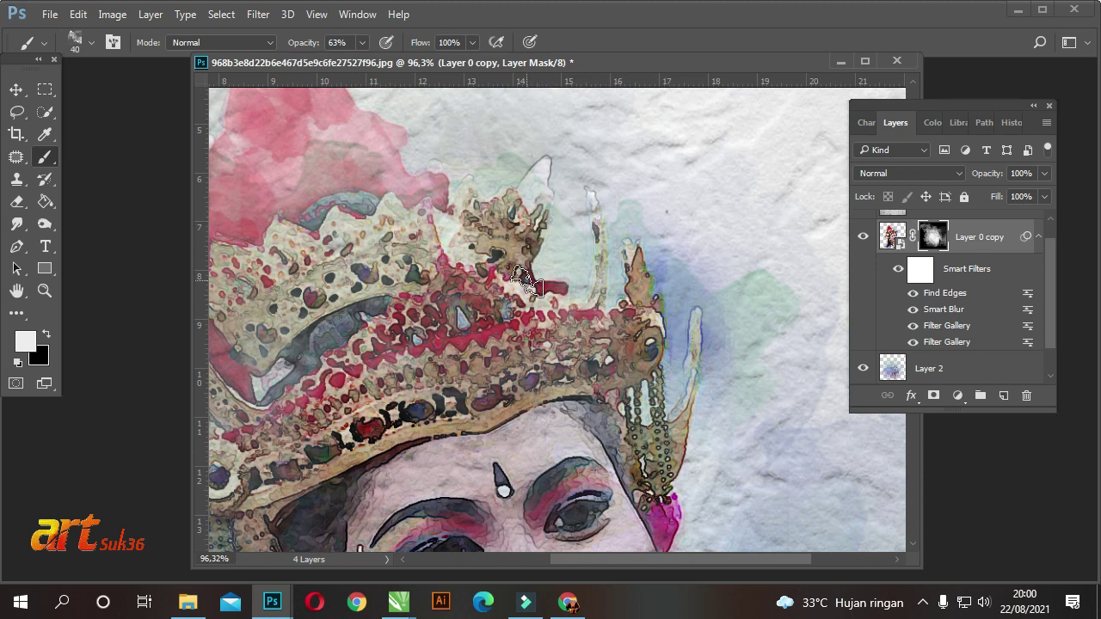
pyautogui.moveTo(542, 320); pyautogui.dragTo(604, 308)
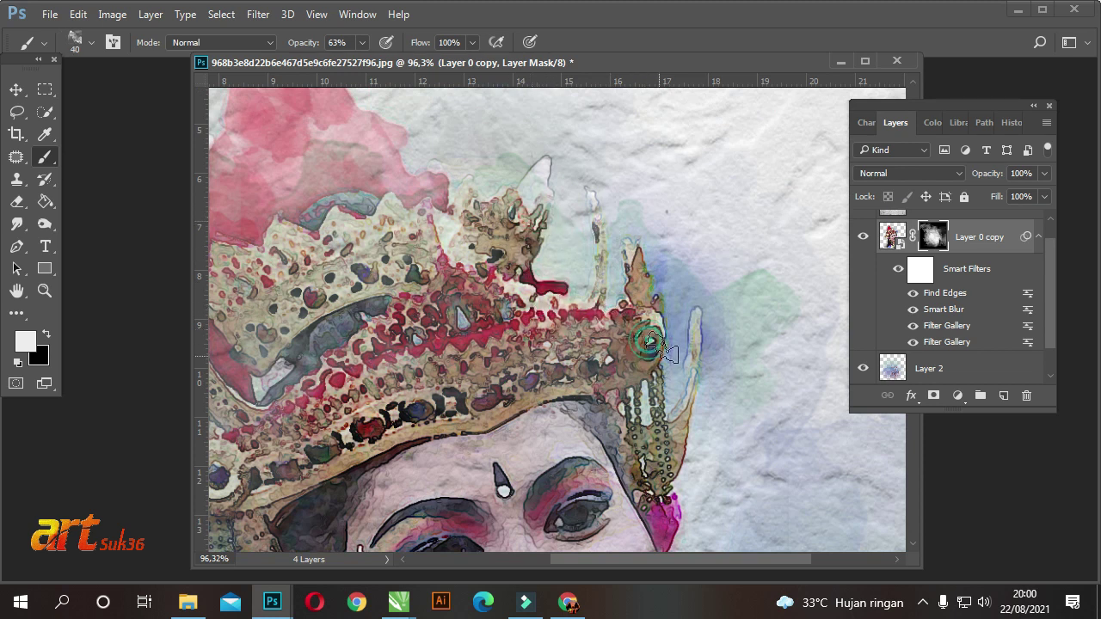
pyautogui.moveTo(488, 403); pyautogui.dragTo(466, 419)
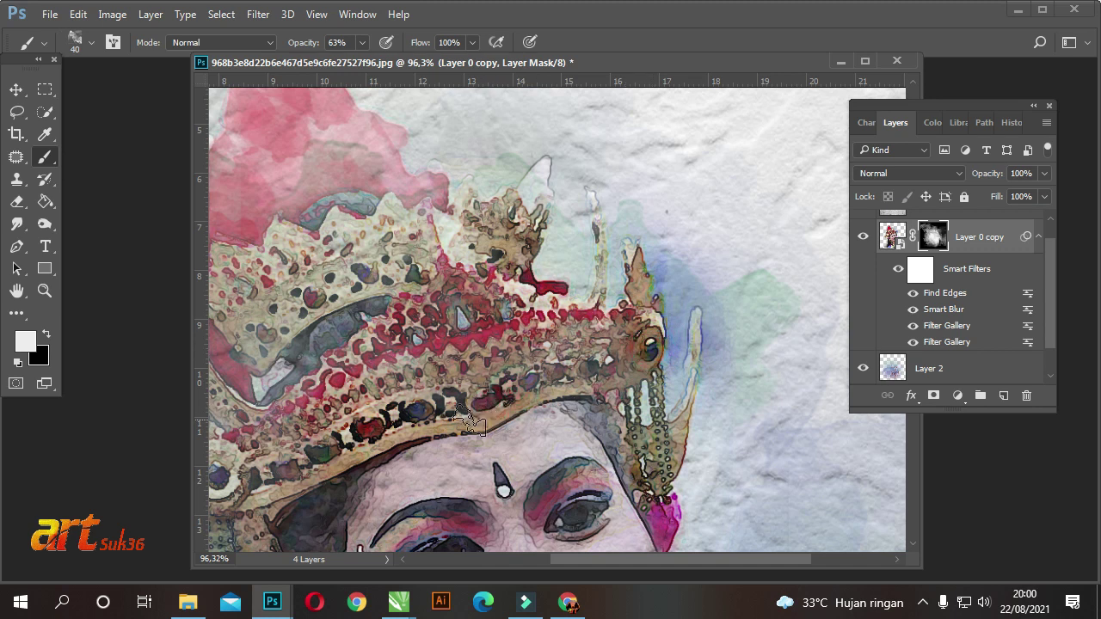
pyautogui.moveTo(469, 321)
pyautogui.mouseDown()
pyautogui.moveTo(382, 361)
pyautogui.moveTo(421, 376)
pyautogui.mouseUp()
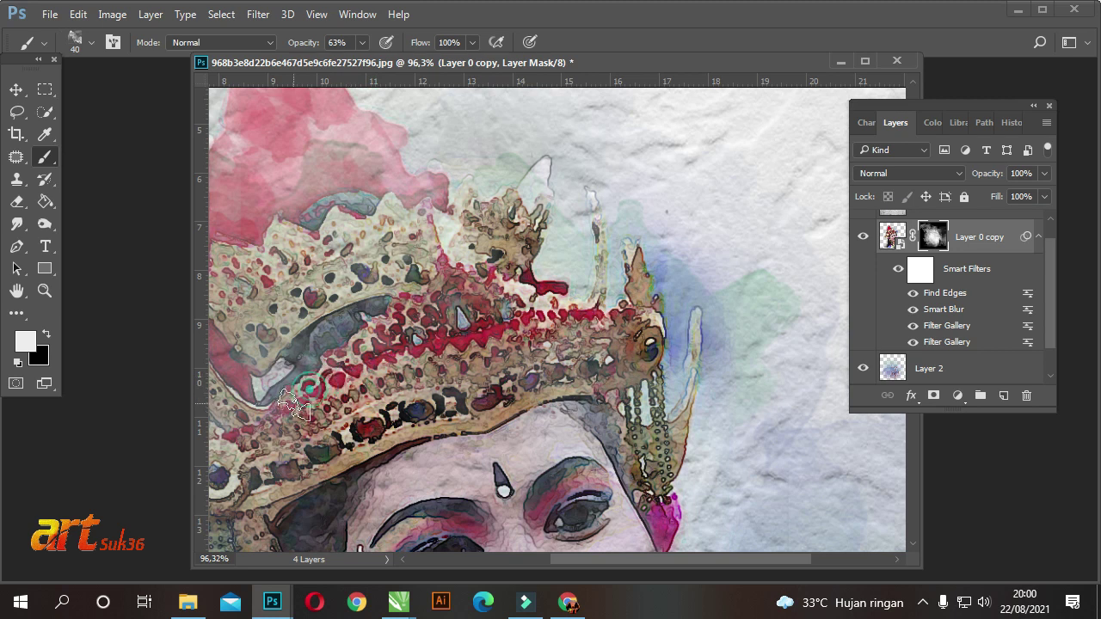
# Step: Touch up the left crown band and the upper crown details
pyautogui.moveTo(370, 385); pyautogui.dragTo(417, 368)
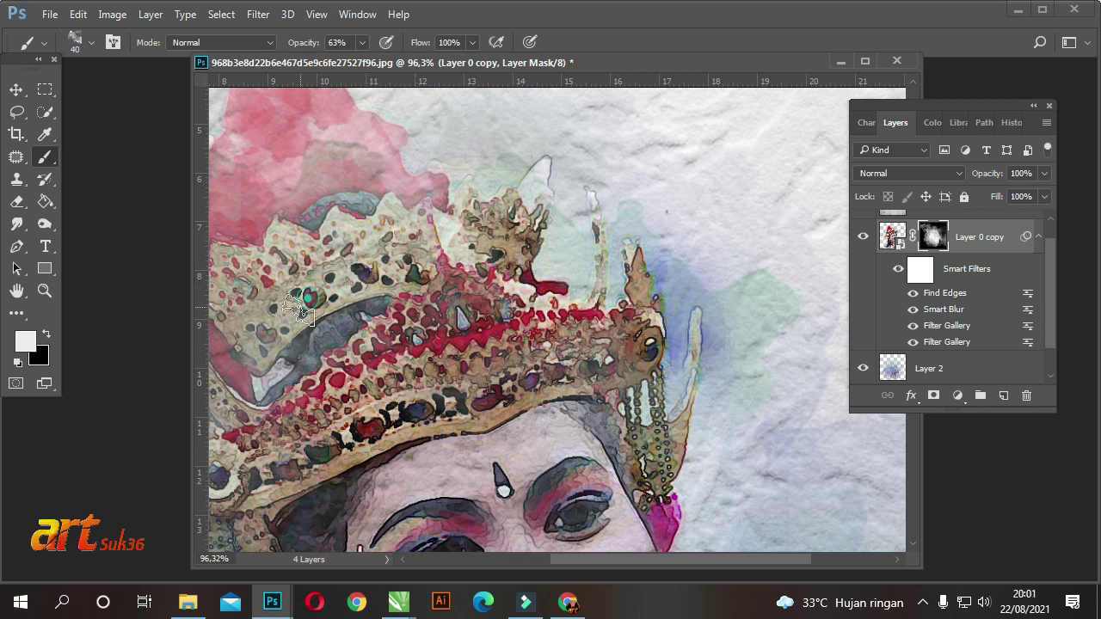
pyautogui.moveTo(410, 277); pyautogui.dragTo(261, 334)
pyautogui.moveTo(310, 247); pyautogui.dragTo(378, 232)
pyautogui.moveTo(531, 189); pyautogui.dragTo(494, 263)
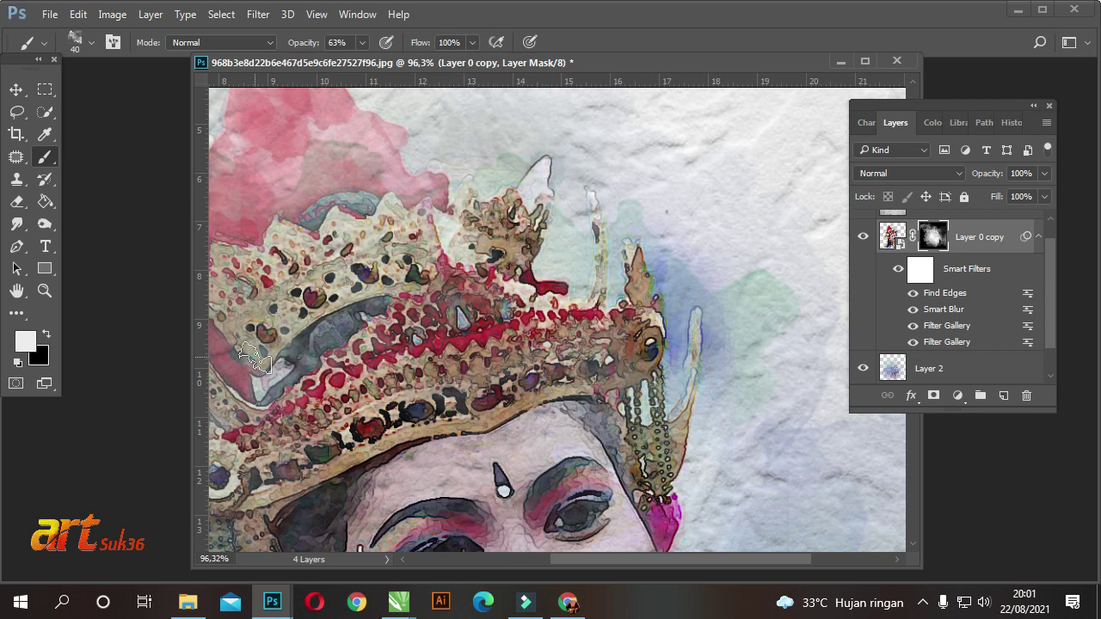
pyautogui.scroll(-2, 388, 370)
pyautogui.scroll(-1, 454, 381)
# Step: Restore hair, headdress and dark ornament detail on the left side
pyautogui.hscroll(-1, 454, 381)
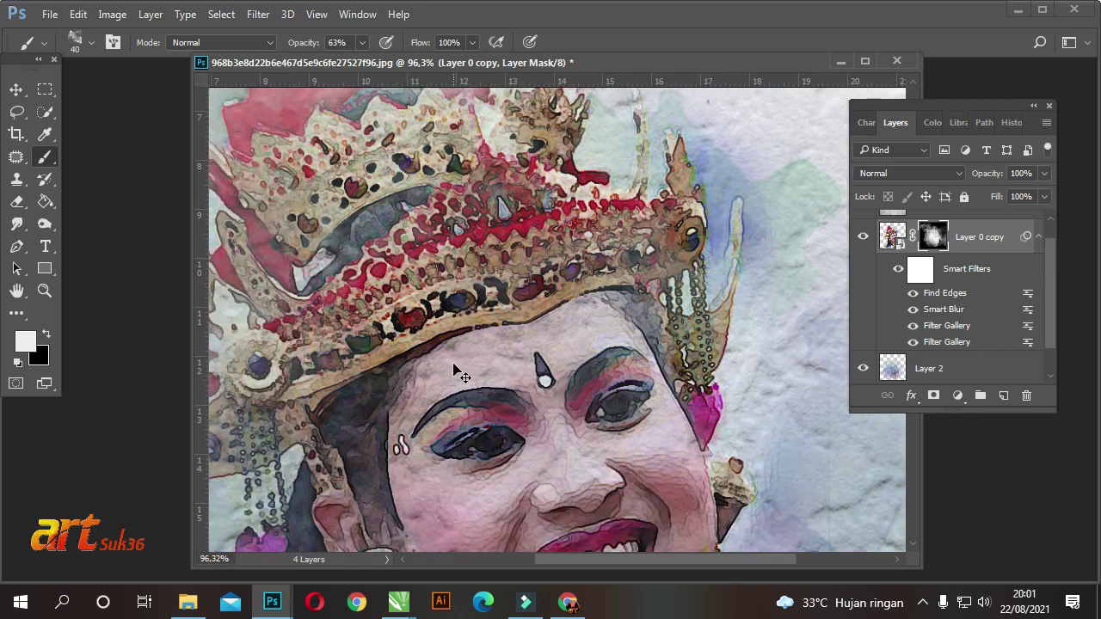
pyautogui.hscroll(-4, 454, 370)
pyautogui.moveTo(585, 389)
pyautogui.mouseDown()
pyautogui.moveTo(469, 417)
pyautogui.moveTo(402, 330)
pyautogui.mouseUp()
pyautogui.moveTo(375, 253)
pyautogui.mouseDown()
pyautogui.moveTo(419, 366)
pyautogui.moveTo(393, 382)
pyautogui.moveTo(494, 335)
pyautogui.mouseUp()
pyautogui.scroll(-3, 398, 344)
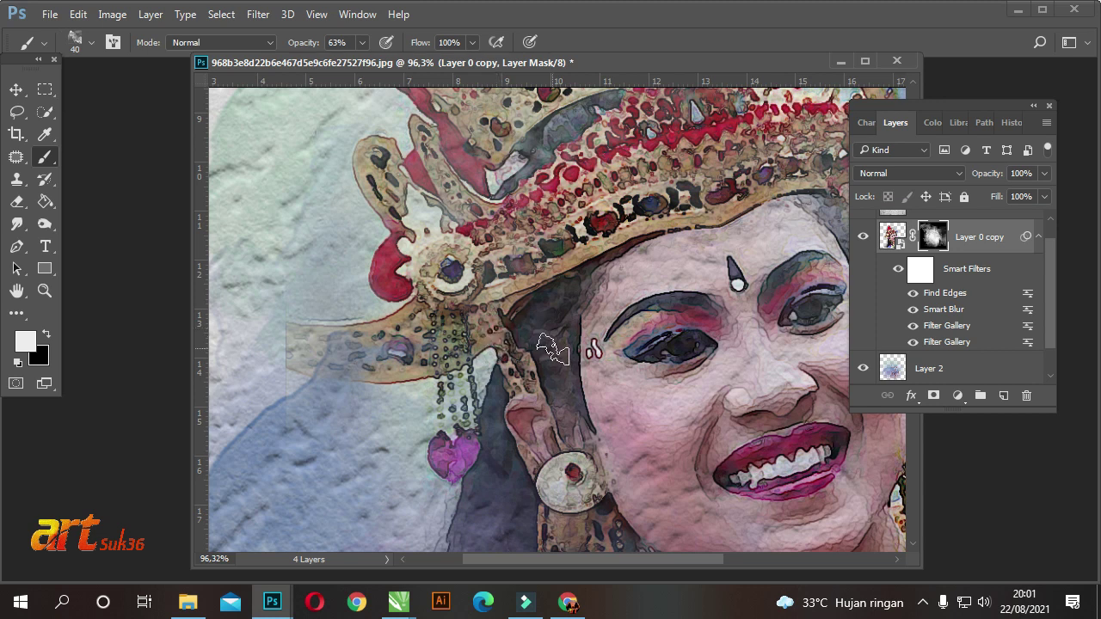
# Step: Bring out the magenta flower ornament and the red tassel below the earring
pyautogui.click(23, 203)
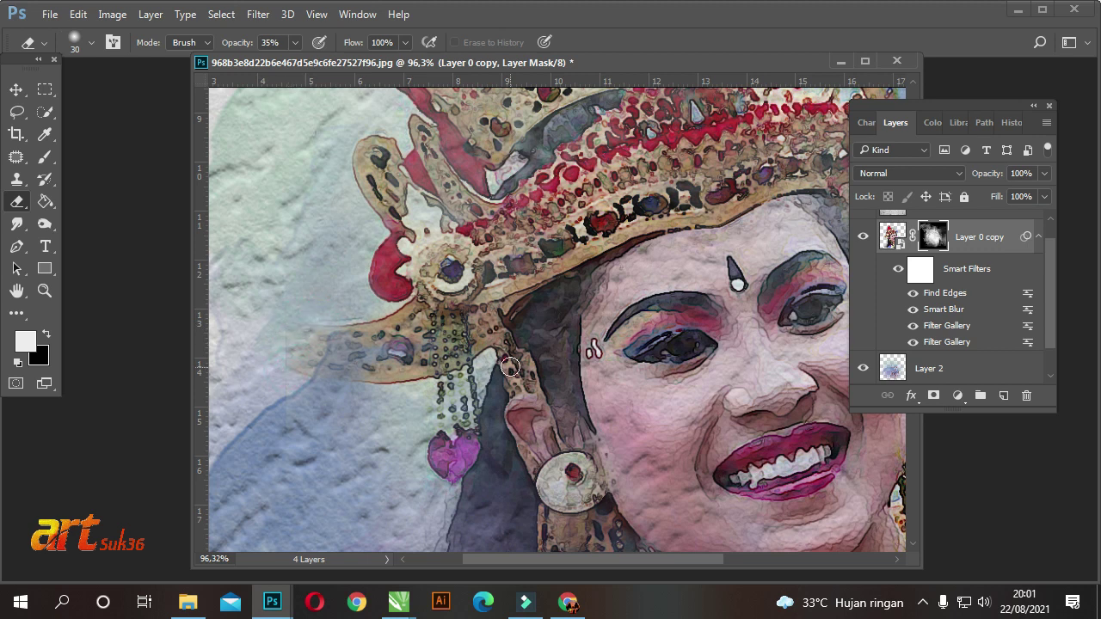
pyautogui.click(45, 157)
pyautogui.scroll(-2, 471, 277)
pyautogui.moveTo(458, 374); pyautogui.dragTo(454, 383)
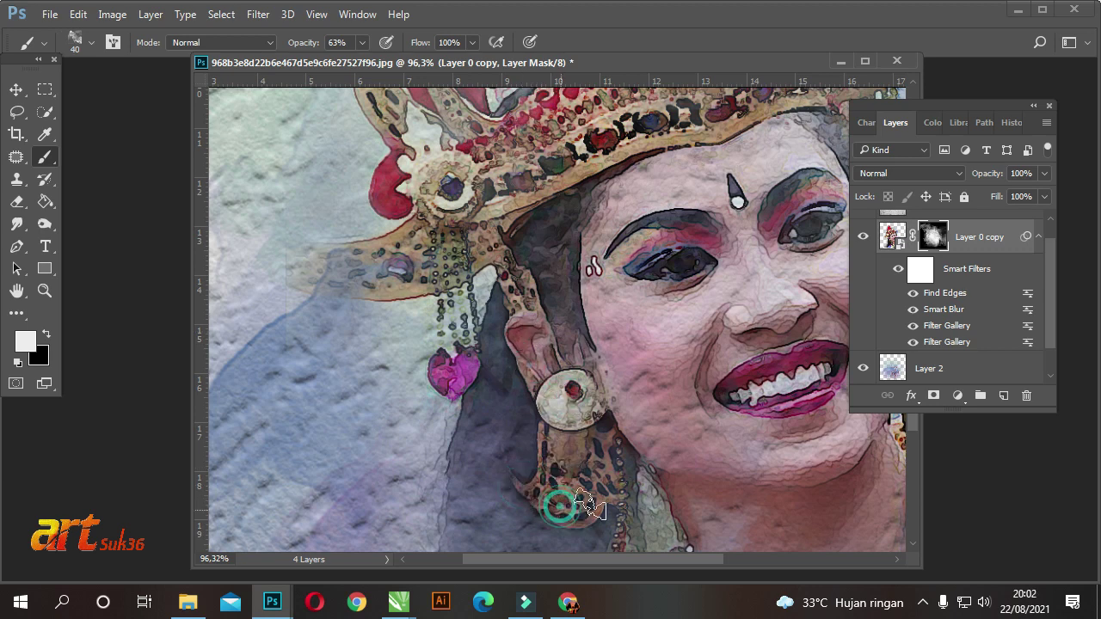
pyautogui.scroll(-2, 623, 460)
pyautogui.scroll(-2, 559, 356)
pyautogui.moveTo(632, 353); pyautogui.dragTo(594, 526)
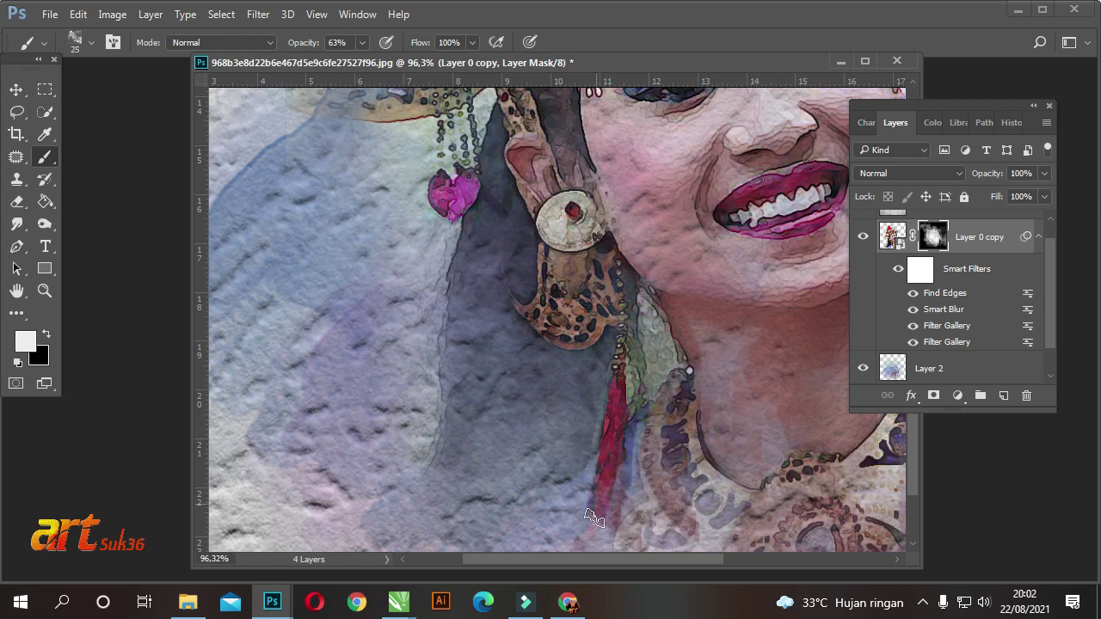
# Step: At brush sizes 100 then 300, reveal the dark hair and purple area beside the necklace, then fit the image
pyautogui.scroll(-3, 593, 527)
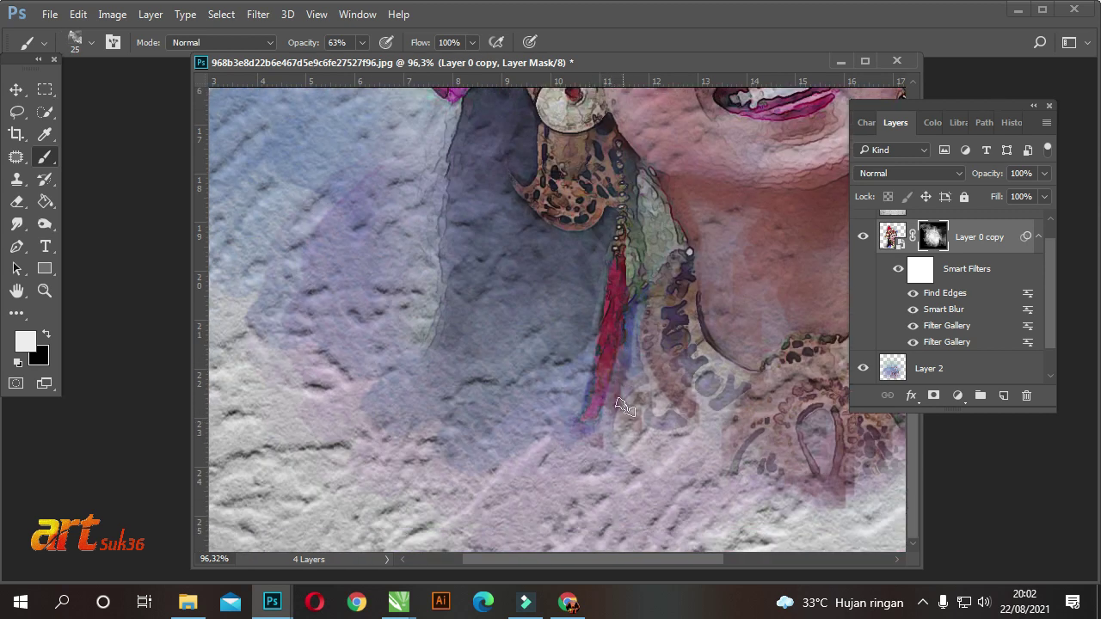
pyautogui.press(']')
pyautogui.press(']')
pyautogui.press(']')
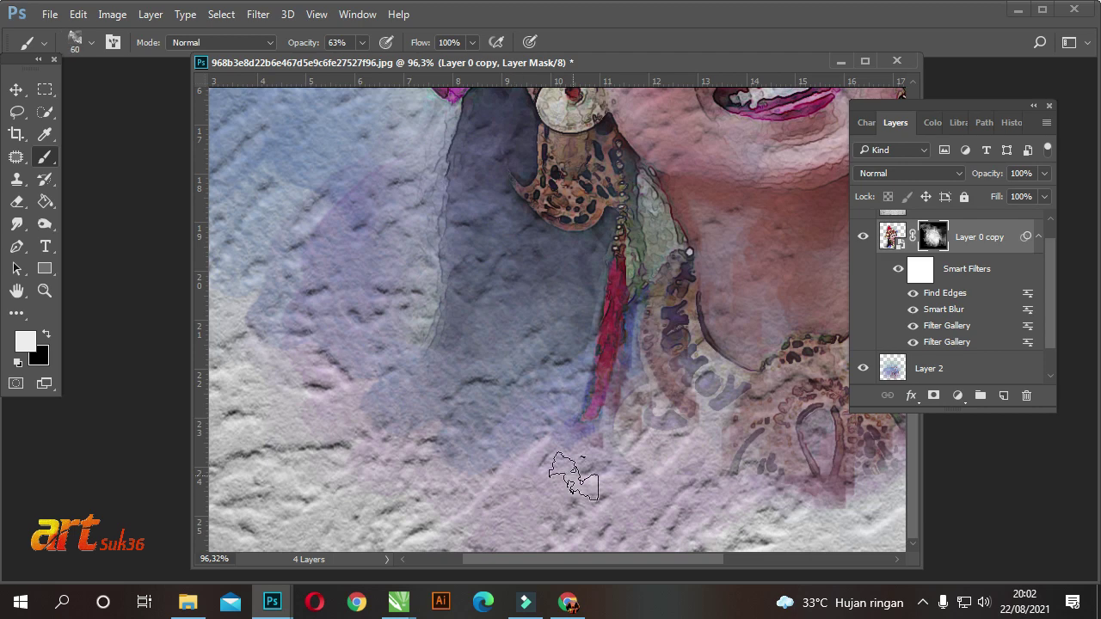
pyautogui.moveTo(590, 454); pyautogui.dragTo(582, 517)
pyautogui.press(']')
pyautogui.press(']')
pyautogui.press(']')
pyautogui.press(']')
pyautogui.press(']')
pyautogui.press(']')
pyautogui.moveTo(651, 458)
pyautogui.mouseDown()
pyautogui.moveTo(615, 413)
pyautogui.moveTo(565, 405)
pyautogui.mouseUp()
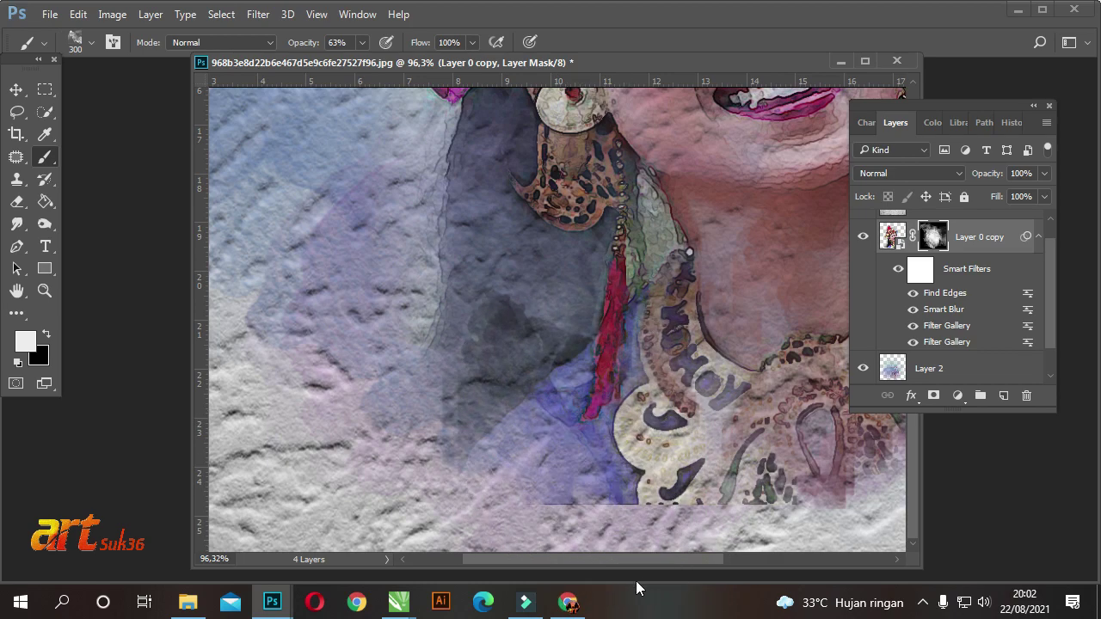
pyautogui.moveTo(430, 516); pyautogui.dragTo(538, 299)
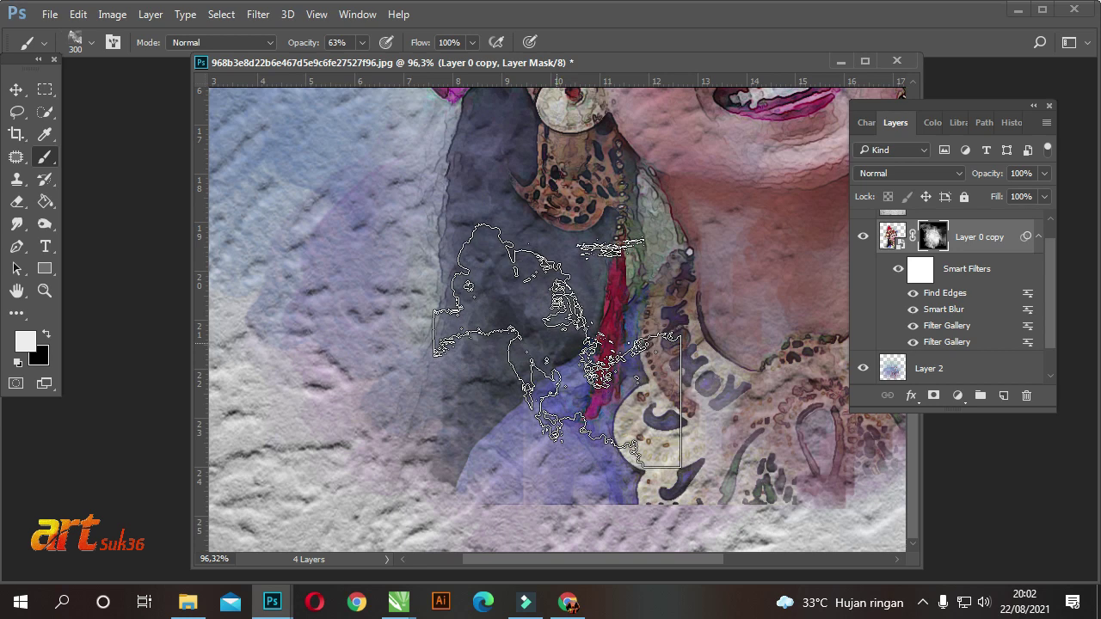
pyautogui.hotkey('ctrl', '0')
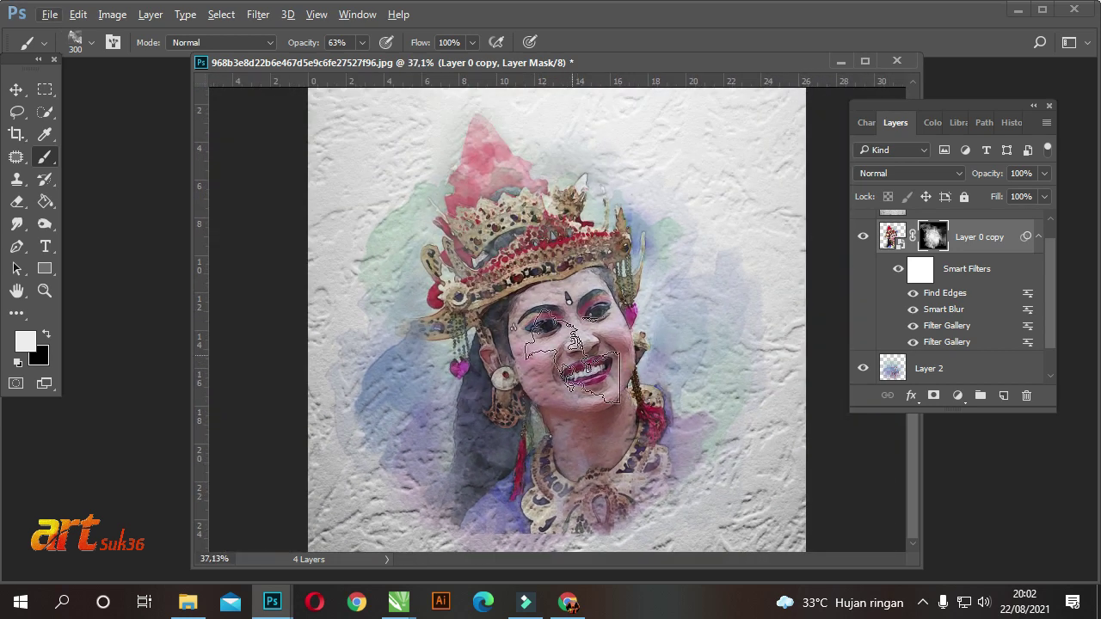
# Step: Paint the hair below the earring at size 100, then erase its bottom edge at 35% opacity
pyautogui.press('[')
pyautogui.press('[')
pyautogui.press('[')
pyautogui.moveTo(476, 407); pyautogui.dragTo(460, 535)
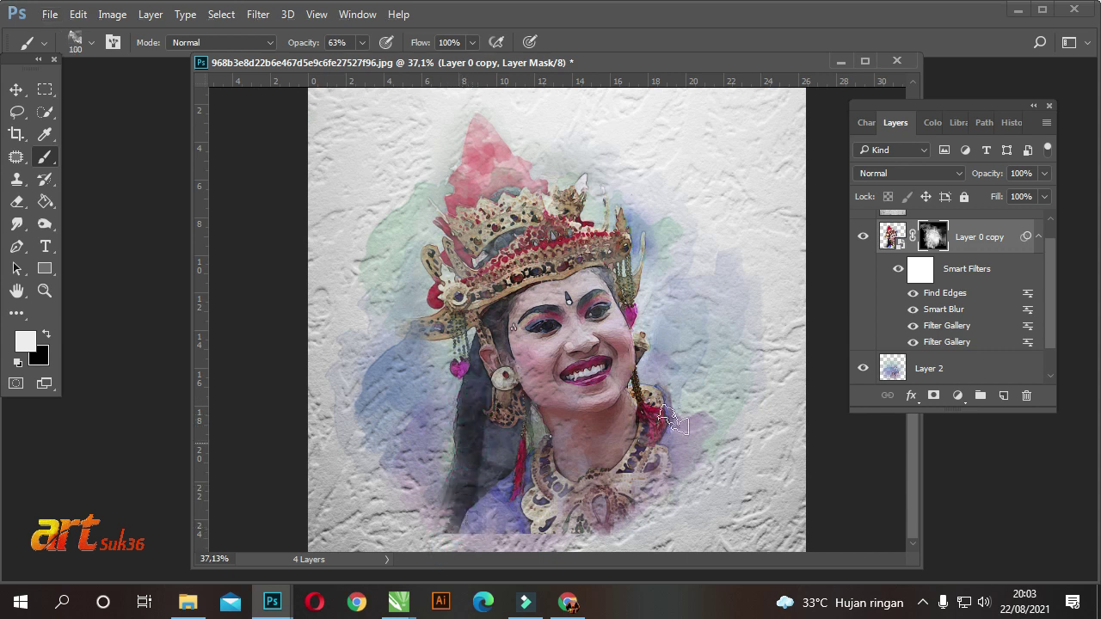
pyautogui.press('e')
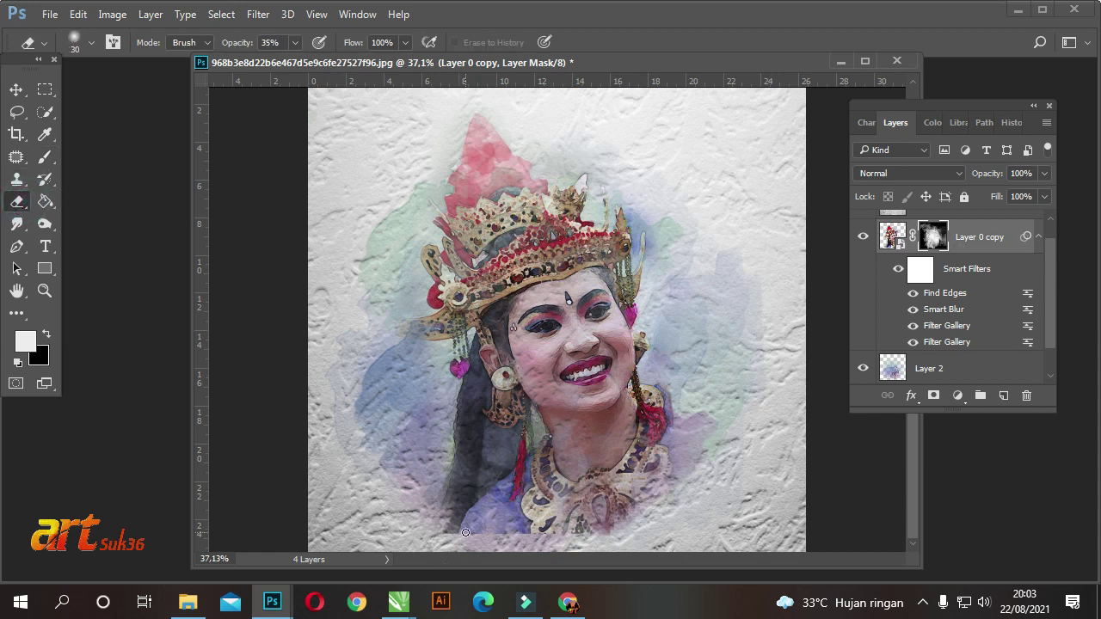
pyautogui.moveTo(451, 531)
pyautogui.mouseDown()
pyautogui.moveTo(462, 538)
pyautogui.moveTo(436, 525)
pyautogui.moveTo(532, 548)
pyautogui.mouseUp()
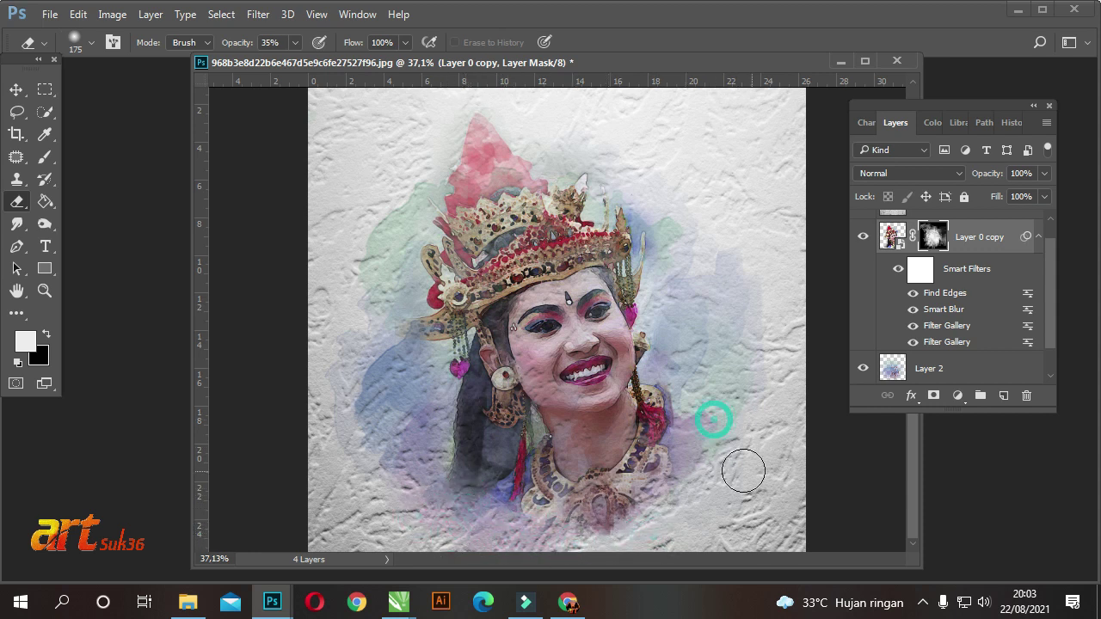
# Step: On Layer 2, stamp 600 px watercolor washes to the right of and above the face
pyautogui.click(953, 365)
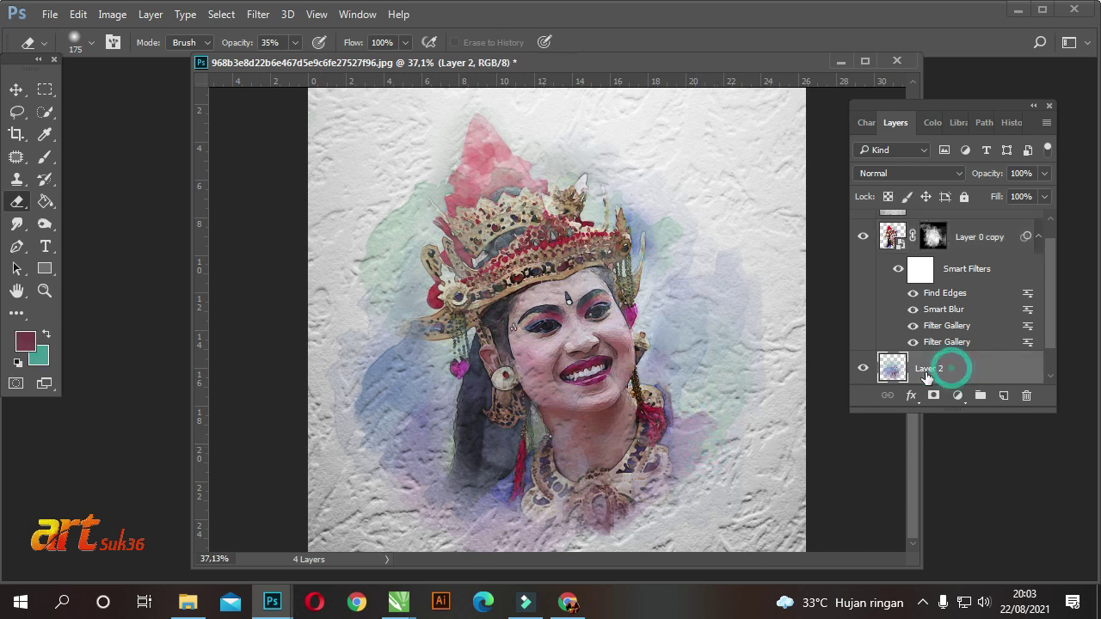
pyautogui.click(43, 158)
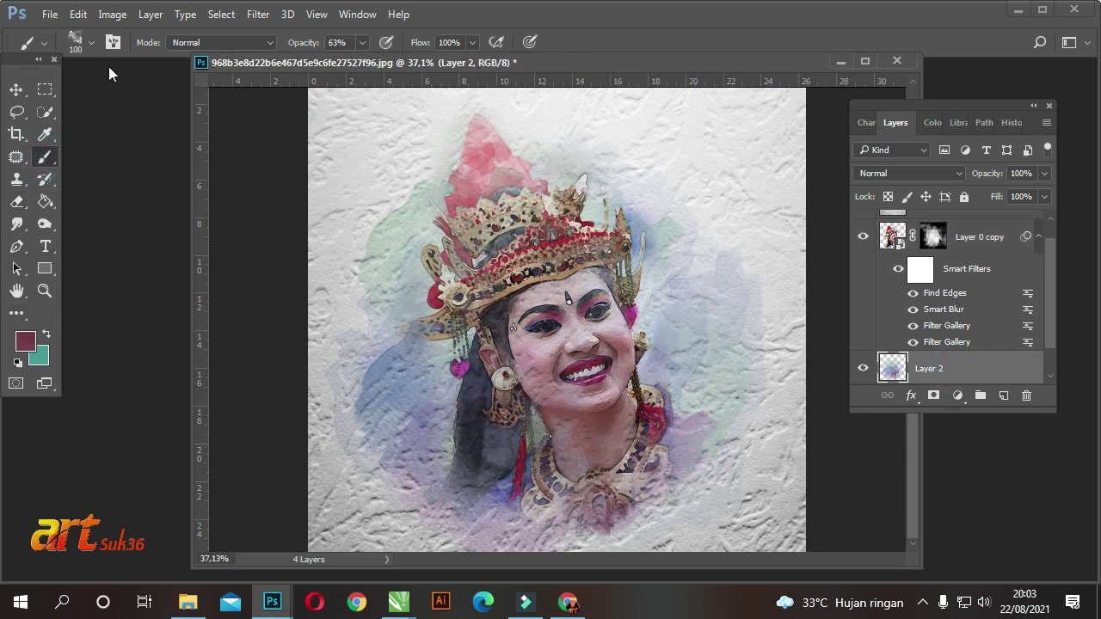
pyautogui.press(']')
pyautogui.press(']')
pyautogui.press(']')
pyautogui.press(']')
pyautogui.press(']')
pyautogui.press(']')
pyautogui.press(']')
pyautogui.press(']')
pyautogui.rightClick(622, 130)
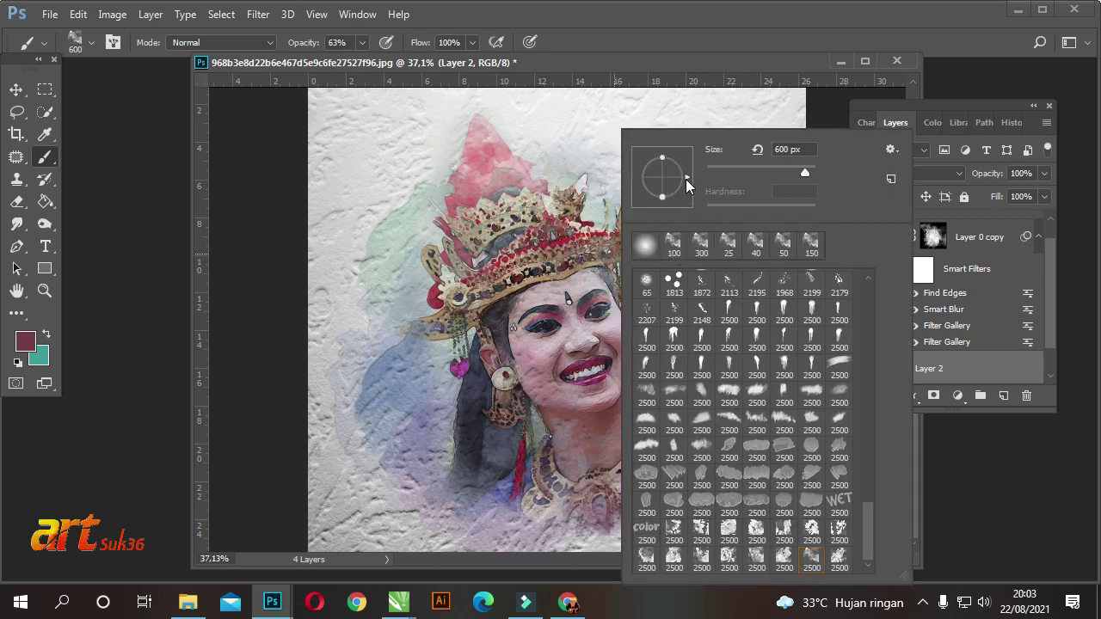
pyautogui.click(322, 107)
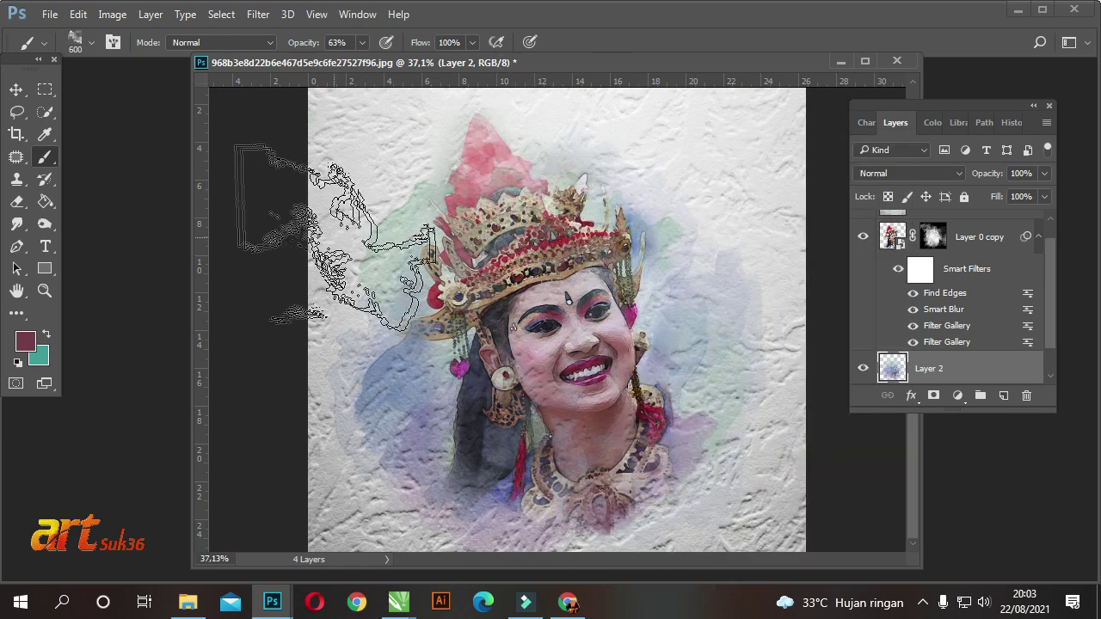
pyautogui.moveTo(669, 317); pyautogui.dragTo(633, 325)
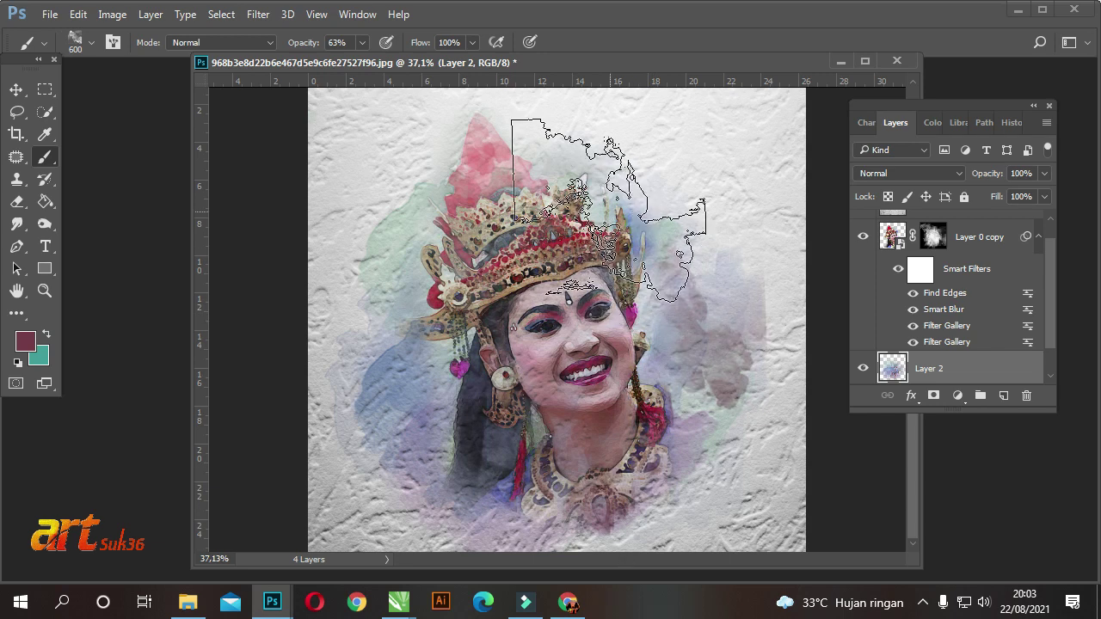
pyautogui.click(659, 258)
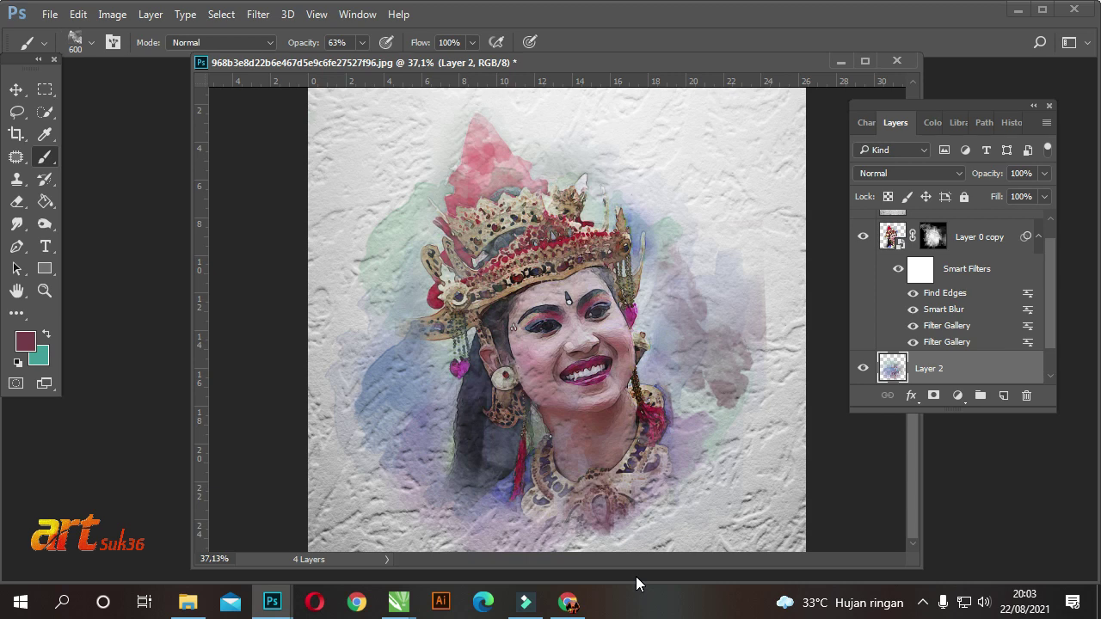
# Step: Set the foreground color to pale cyan 9de6e3 for the washes
pyautogui.click(25, 341)
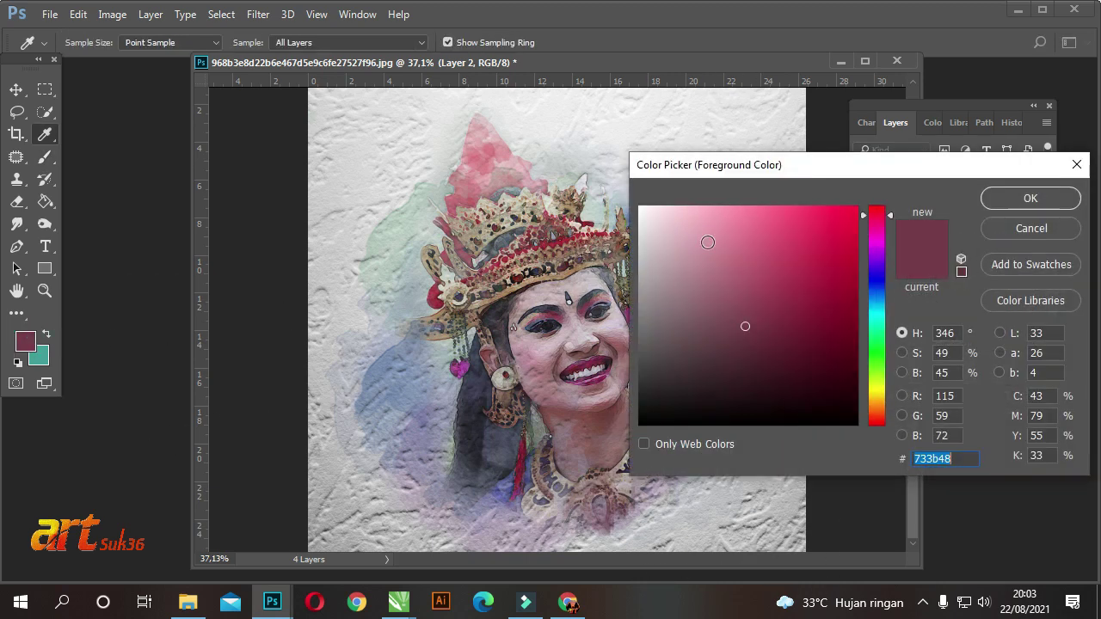
pyautogui.click(535, 432)
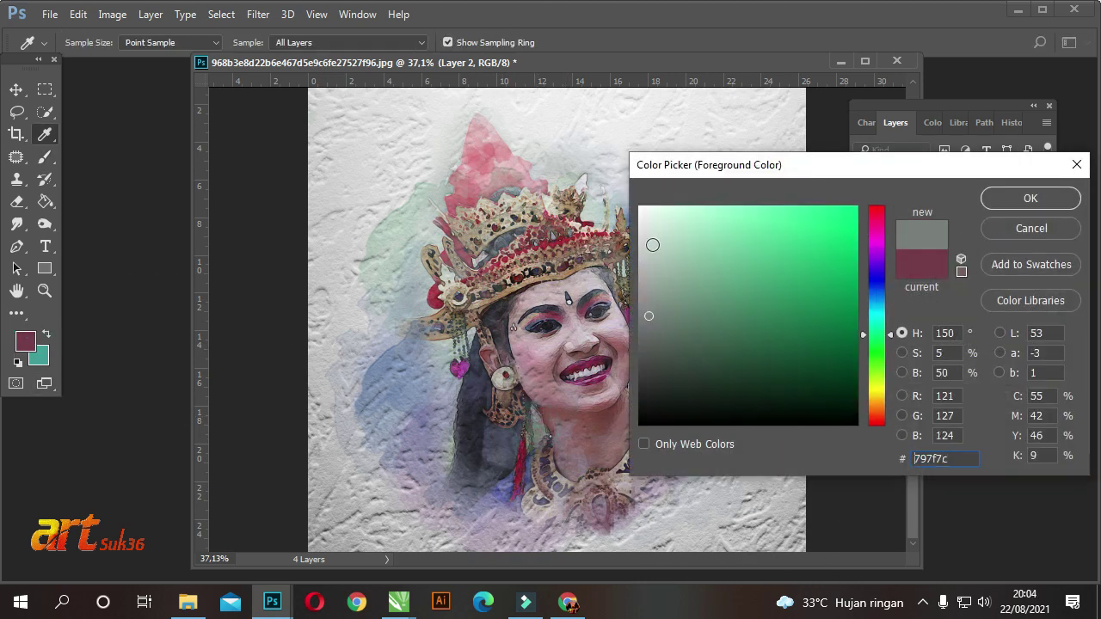
pyautogui.click(714, 258)
pyautogui.click(877, 318)
pyautogui.click(708, 227)
pyautogui.click(1009, 198)
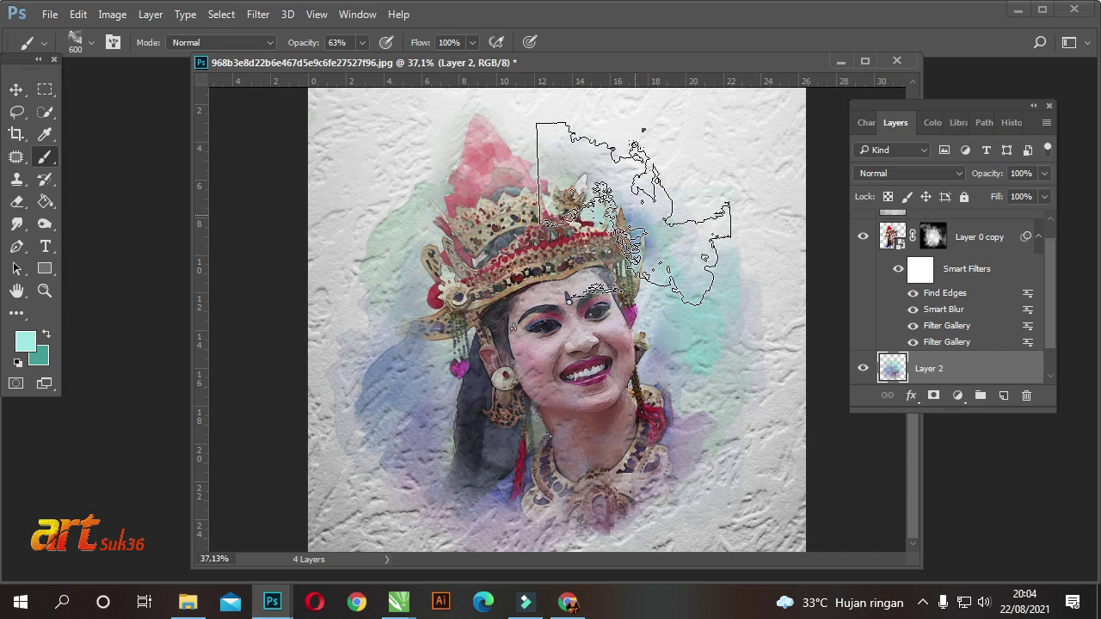
pyautogui.rightClick(641, 213)
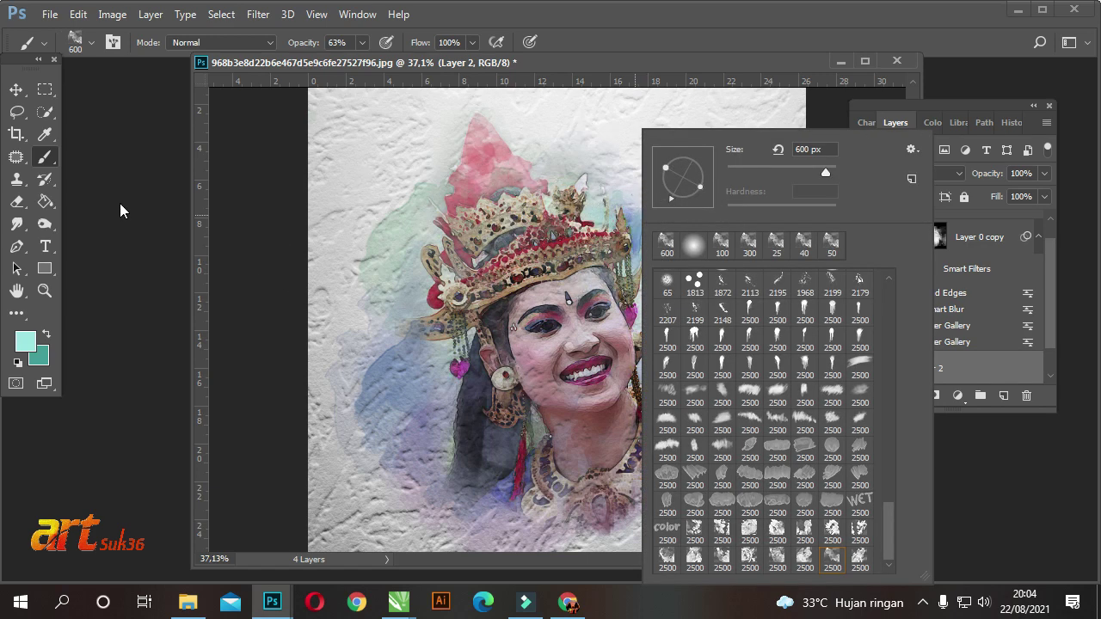
pyautogui.click(120, 209)
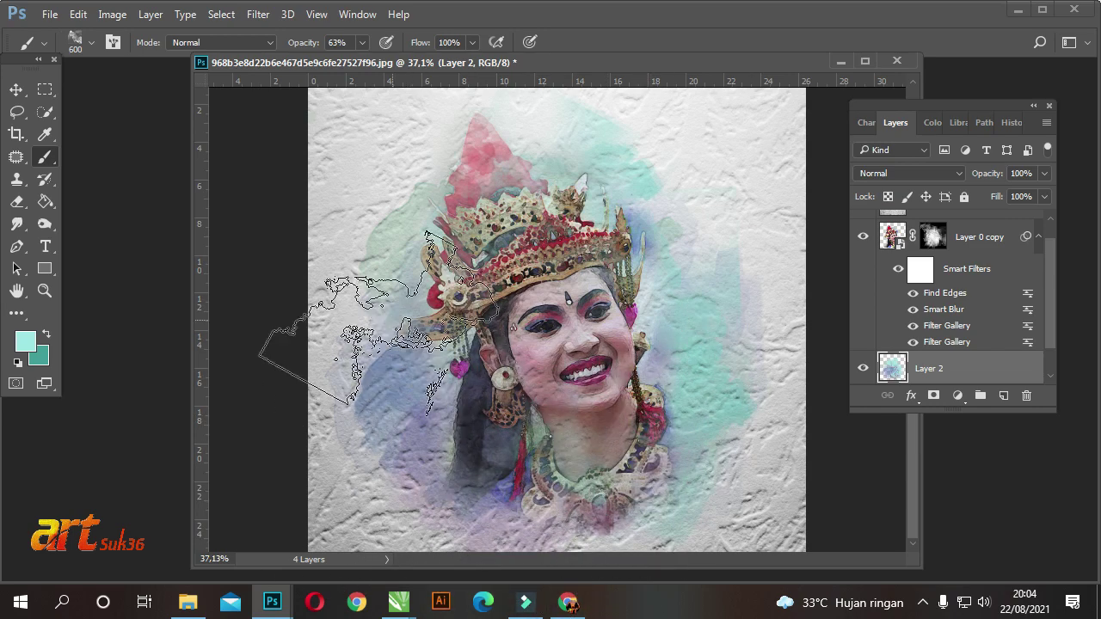
# Step: Change the foreground color to pink and return to the Brush
pyautogui.click(25, 342)
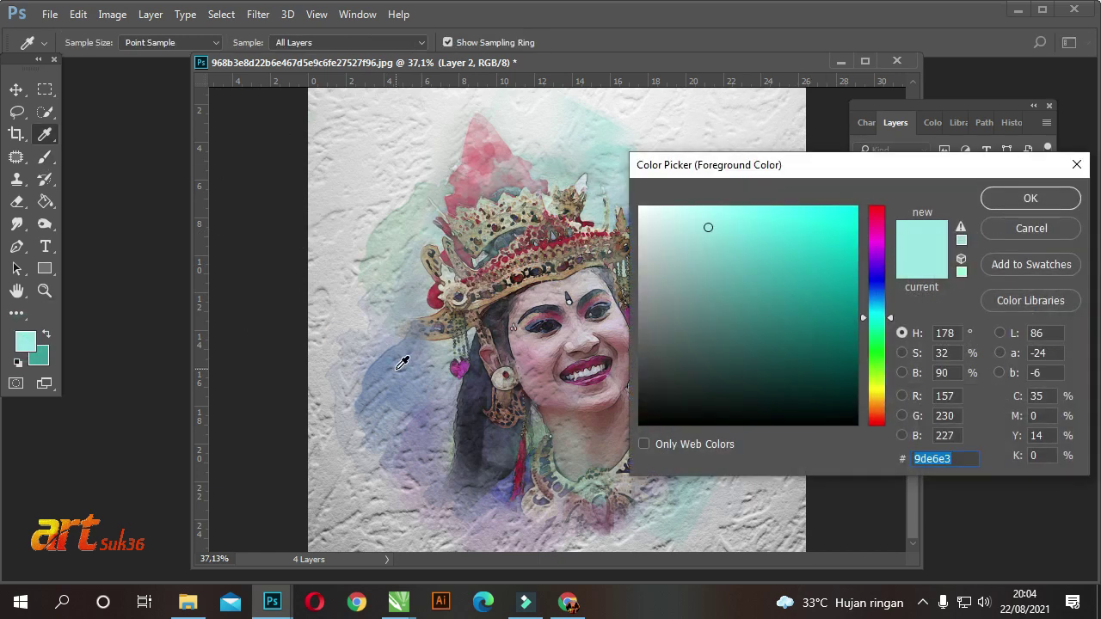
pyautogui.click(398, 366)
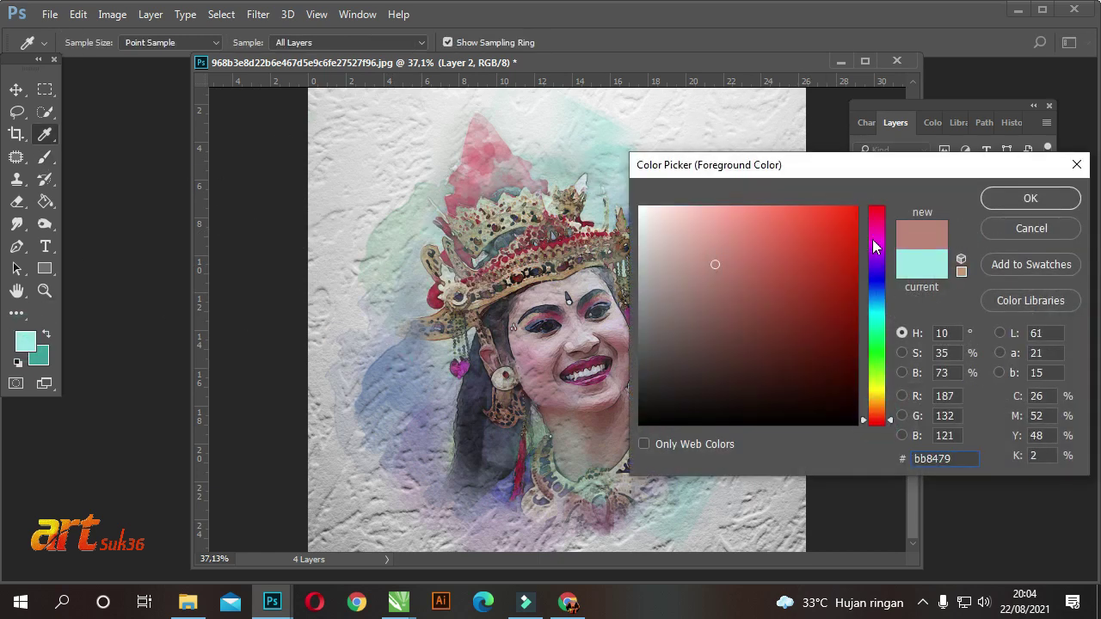
pyautogui.moveTo(874, 247); pyautogui.dragTo(878, 228)
pyautogui.click(995, 199)
pyautogui.press('b')
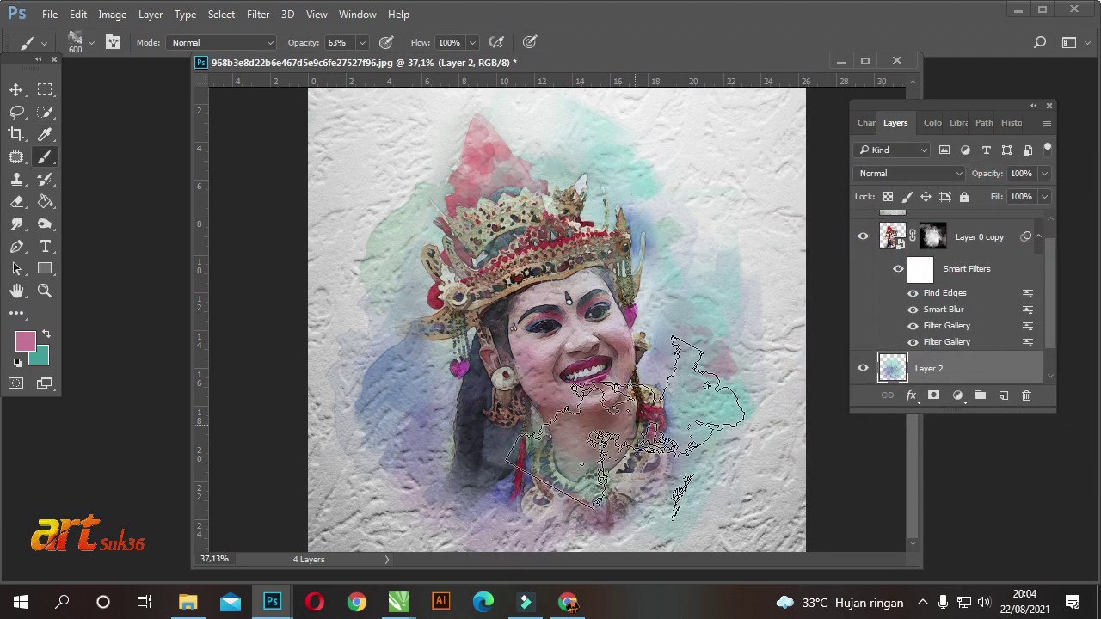
pyautogui.moveTo(568, 602)
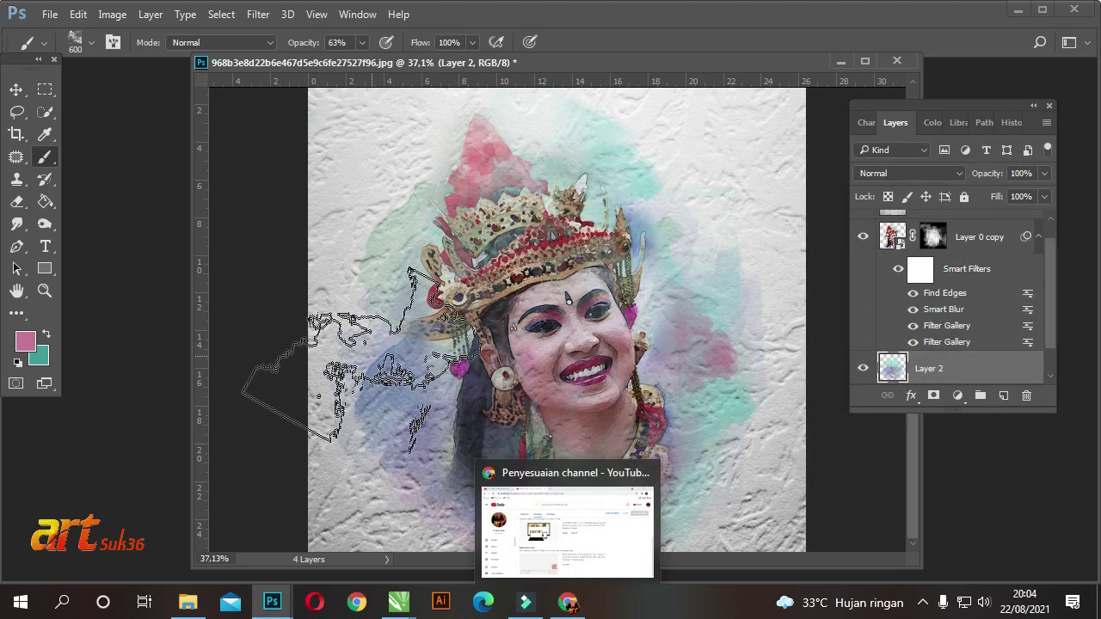
# Step: Rotate the watercolor brush tip angle, then flip it to the opposite angle
pyautogui.rightClick(742, 198)
pyautogui.moveTo(766, 171); pyautogui.dragTo(751, 153)
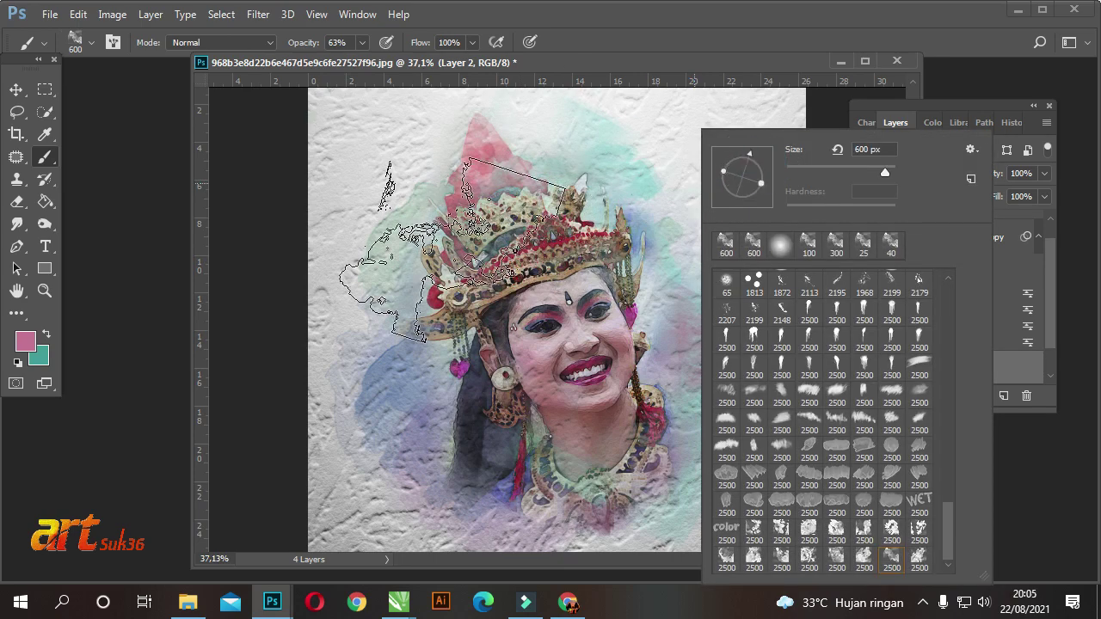
pyautogui.click(184, 332)
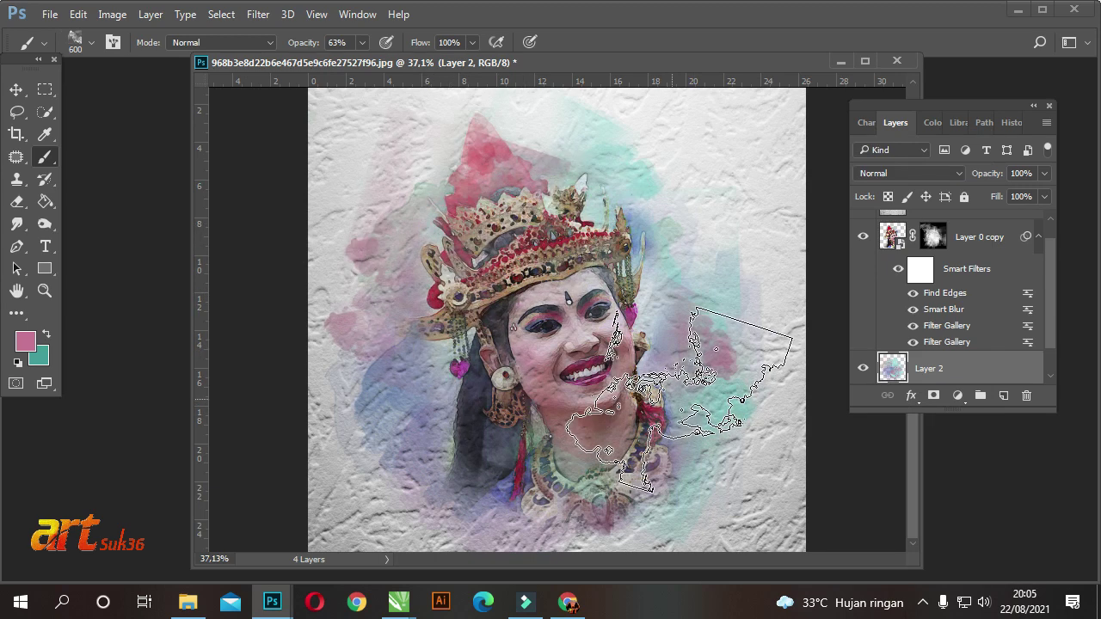
pyautogui.rightClick(574, 131)
pyautogui.moveTo(633, 197)
pyautogui.mouseDown()
pyautogui.moveTo(592, 189)
pyautogui.moveTo(605, 203)
pyautogui.mouseUp()
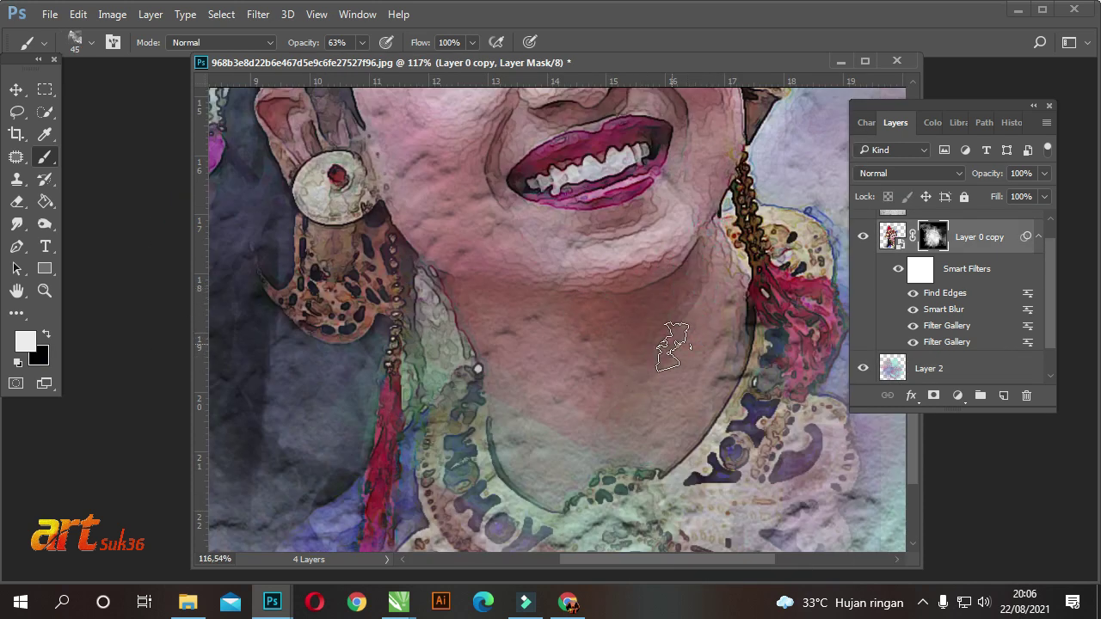
# Step: At 83% brush opacity, strengthen the red scarf near the chain and define the necklace
pyautogui.click(677, 297)
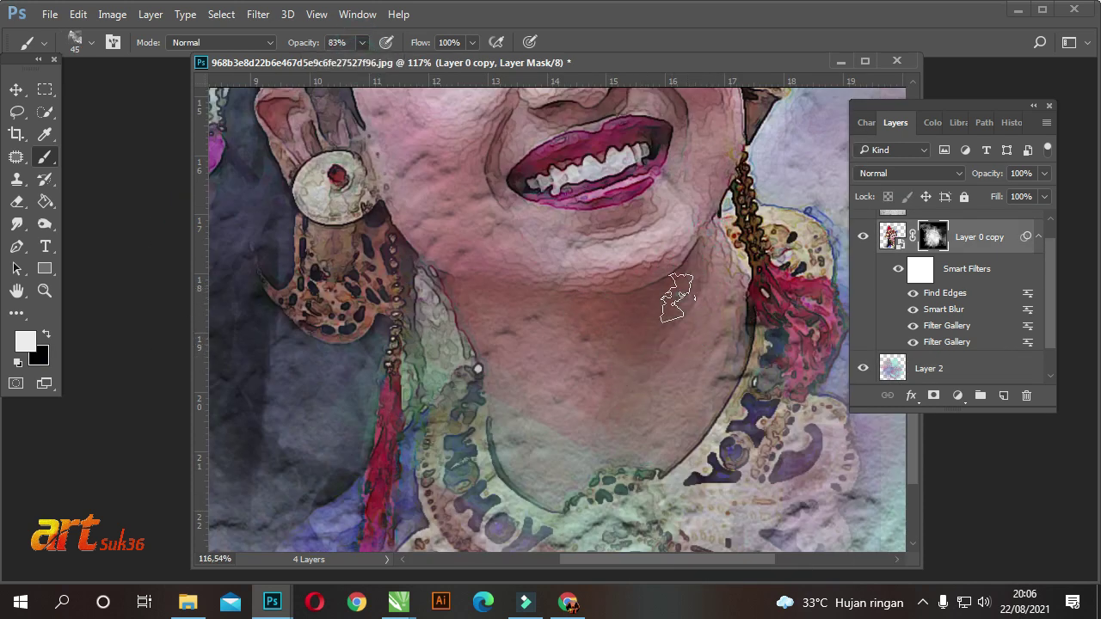
pyautogui.moveTo(666, 301); pyautogui.dragTo(801, 301)
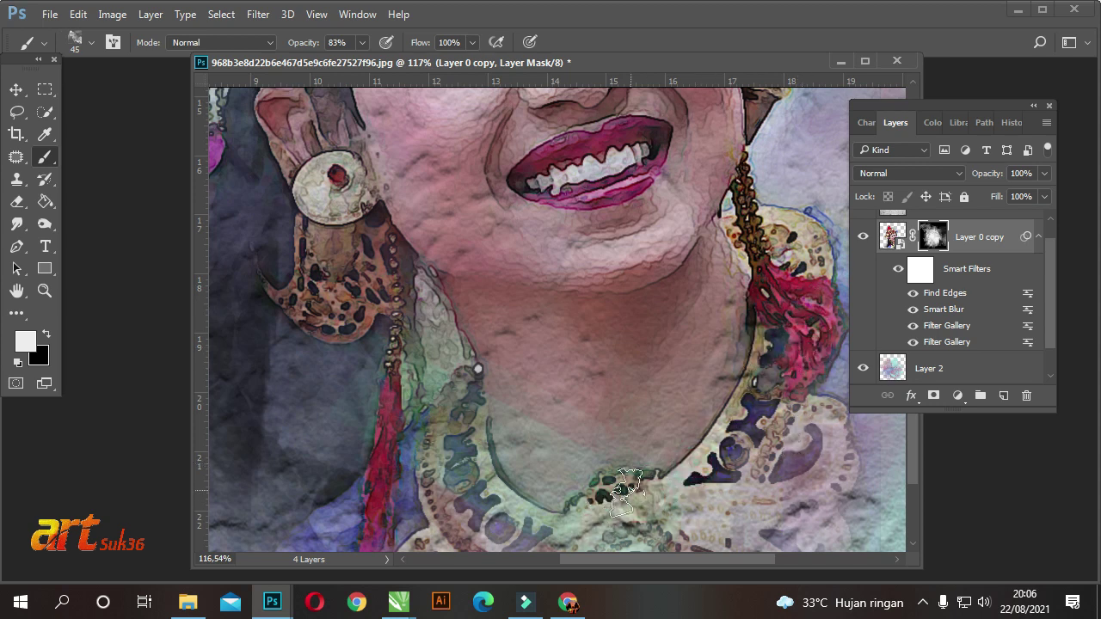
pyautogui.moveTo(549, 529); pyautogui.dragTo(461, 428)
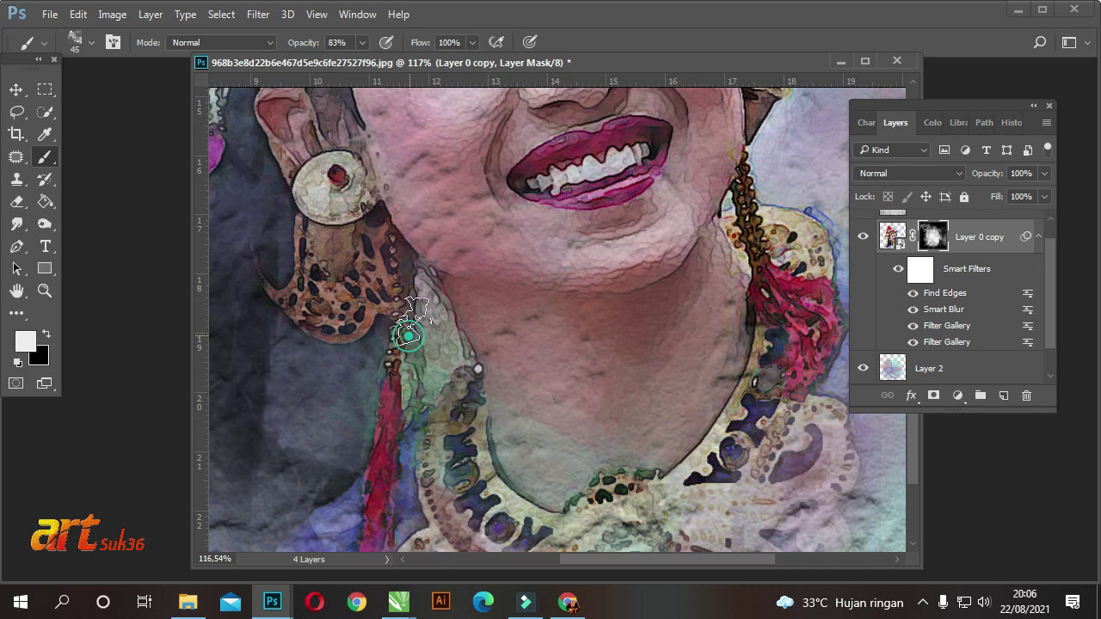
pyautogui.scroll(1, 318, 275)
pyautogui.scroll(3, 306, 258)
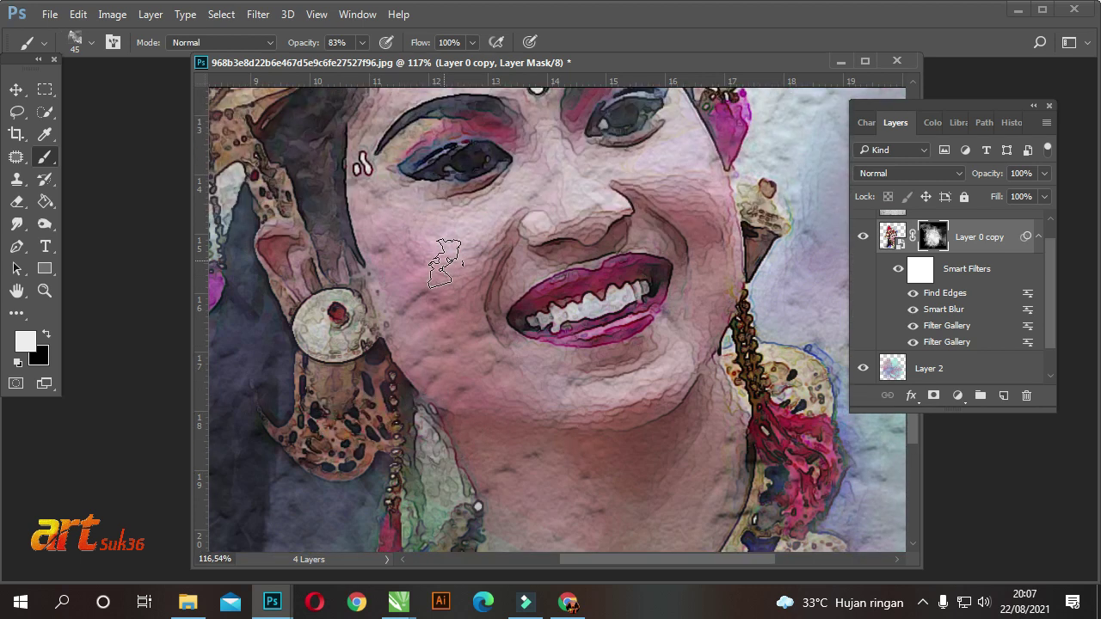
pyautogui.scroll(1, 293, 245)
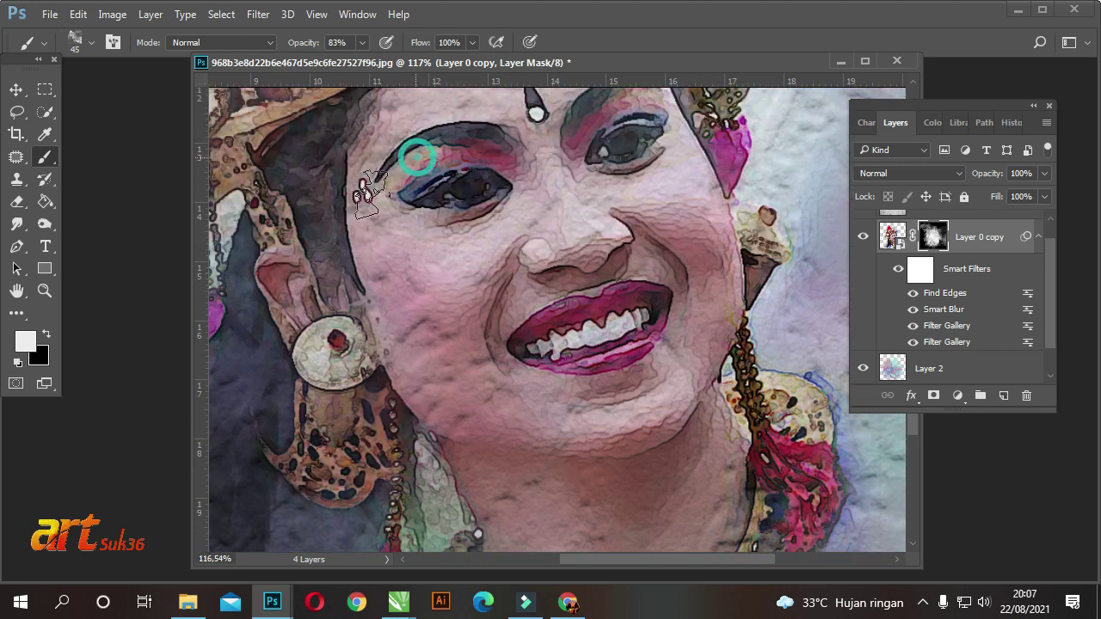
pyautogui.scroll(1, 697, 215)
pyautogui.scroll(1, 658, 163)
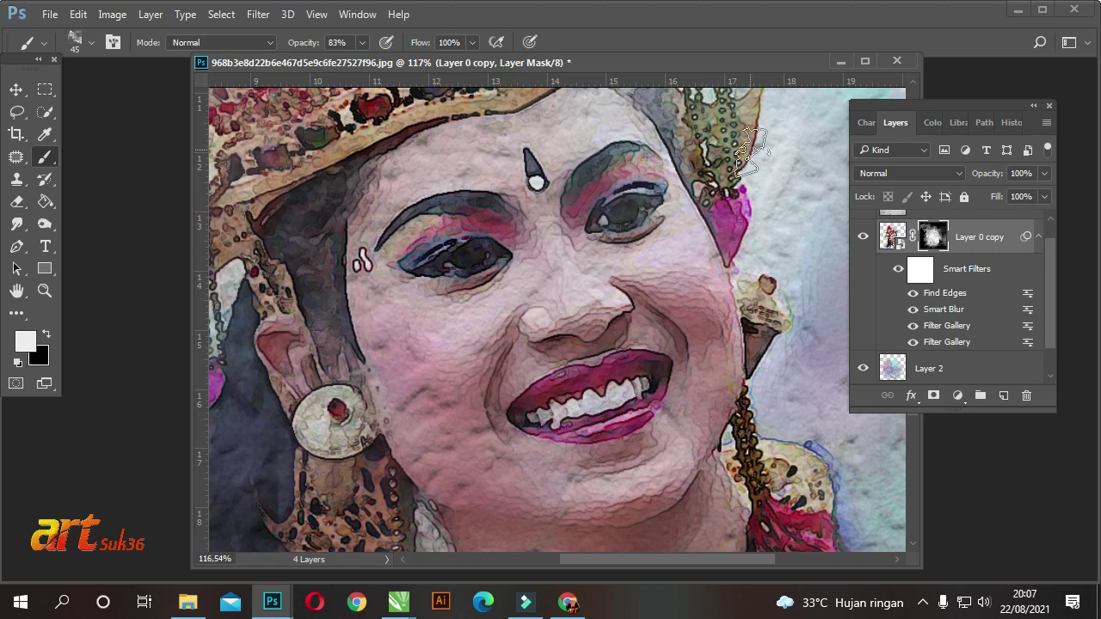
pyautogui.scroll(-2, 783, 320)
pyautogui.scroll(-2, 800, 323)
pyautogui.scroll(-3, 826, 327)
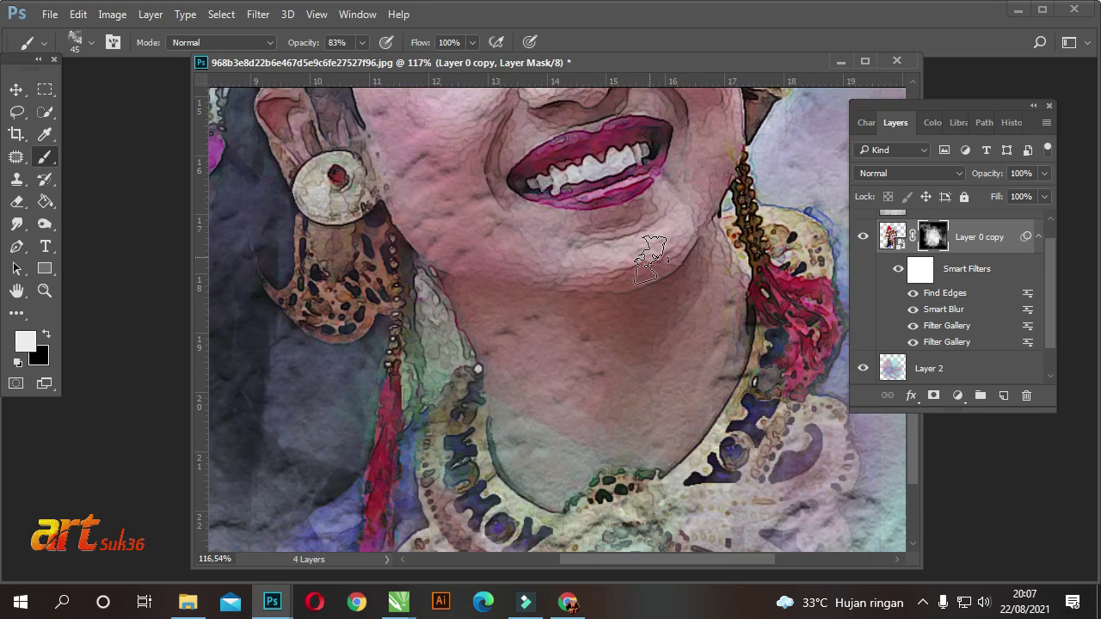
pyautogui.scroll(-1, 860, 334)
pyautogui.hscroll(2, 619, 369)
# Step: Reveal the necklace detail by the neck, the pendant, the HOY lettering and the left-edge beads
pyautogui.moveTo(723, 337); pyautogui.dragTo(654, 359)
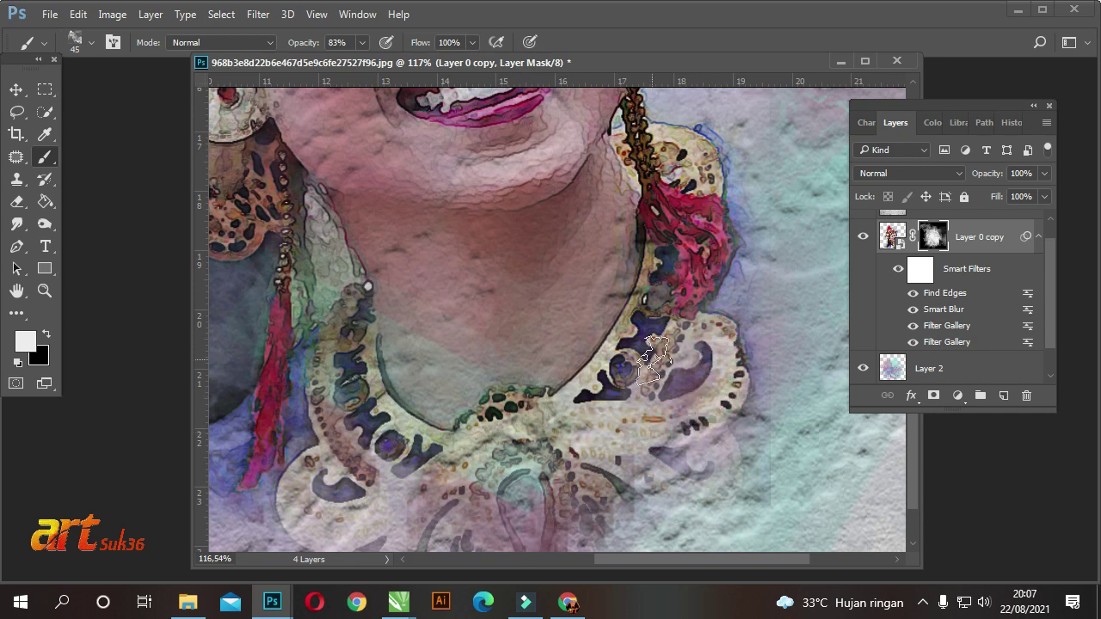
pyautogui.scroll(-2, 641, 292)
pyautogui.moveTo(643, 335); pyautogui.dragTo(647, 380)
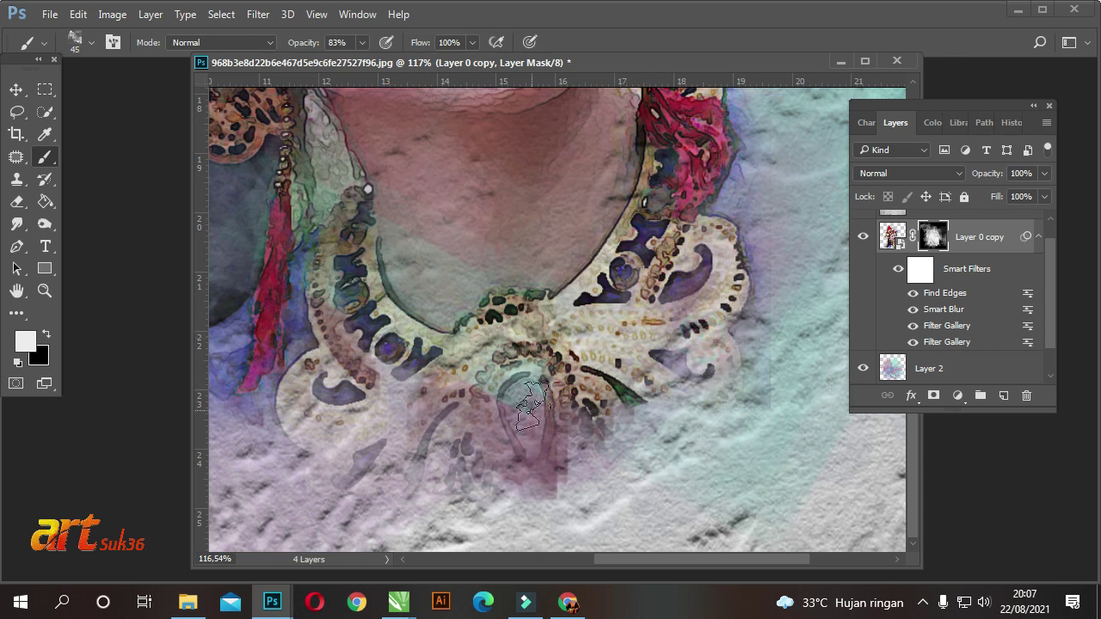
pyautogui.moveTo(531, 404); pyautogui.dragTo(348, 434)
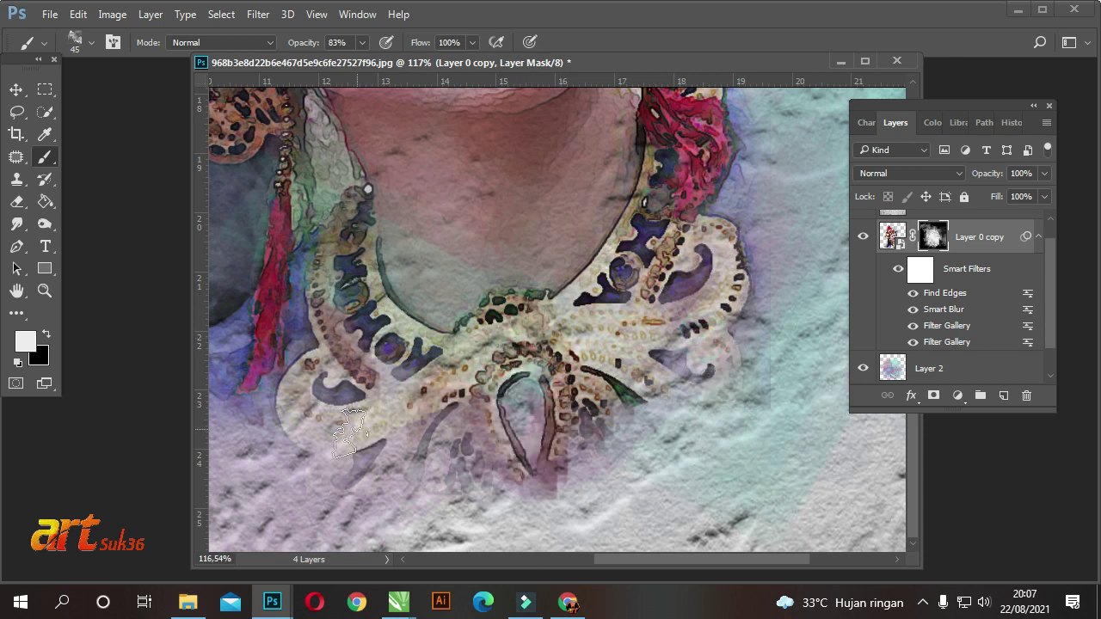
pyautogui.moveTo(412, 368); pyautogui.dragTo(368, 443)
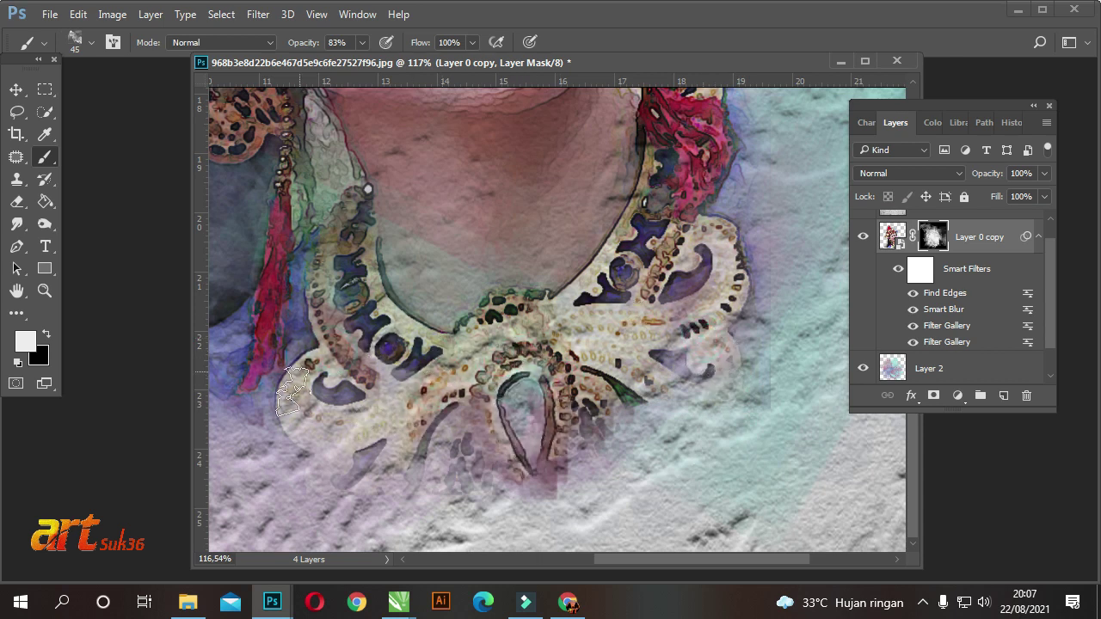
pyautogui.scroll(2, 266, 383)
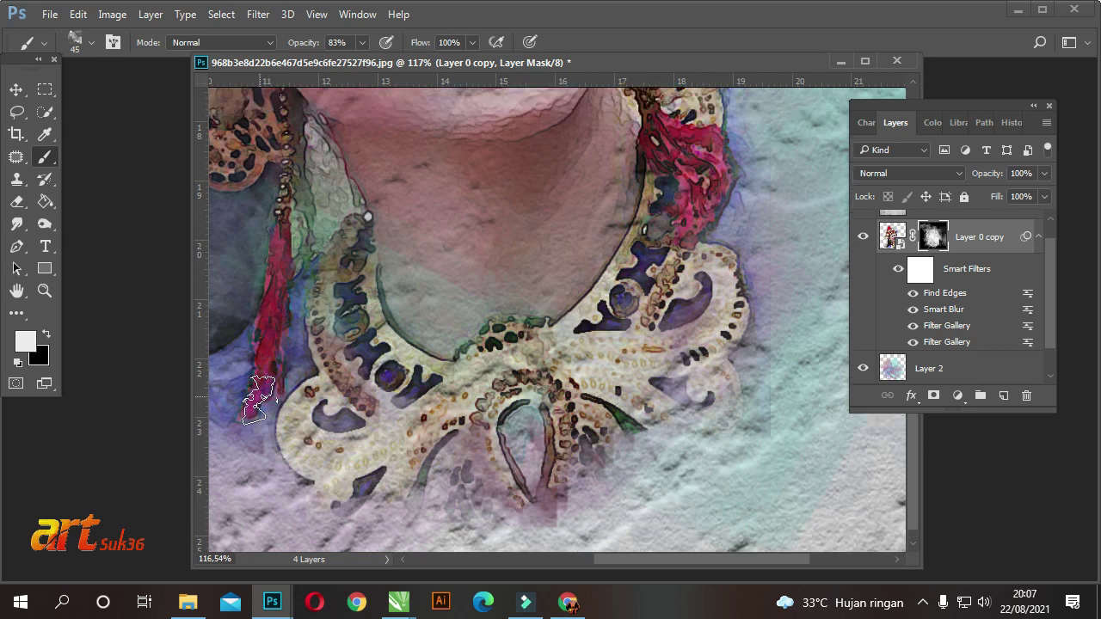
pyautogui.moveTo(339, 264); pyautogui.dragTo(341, 229)
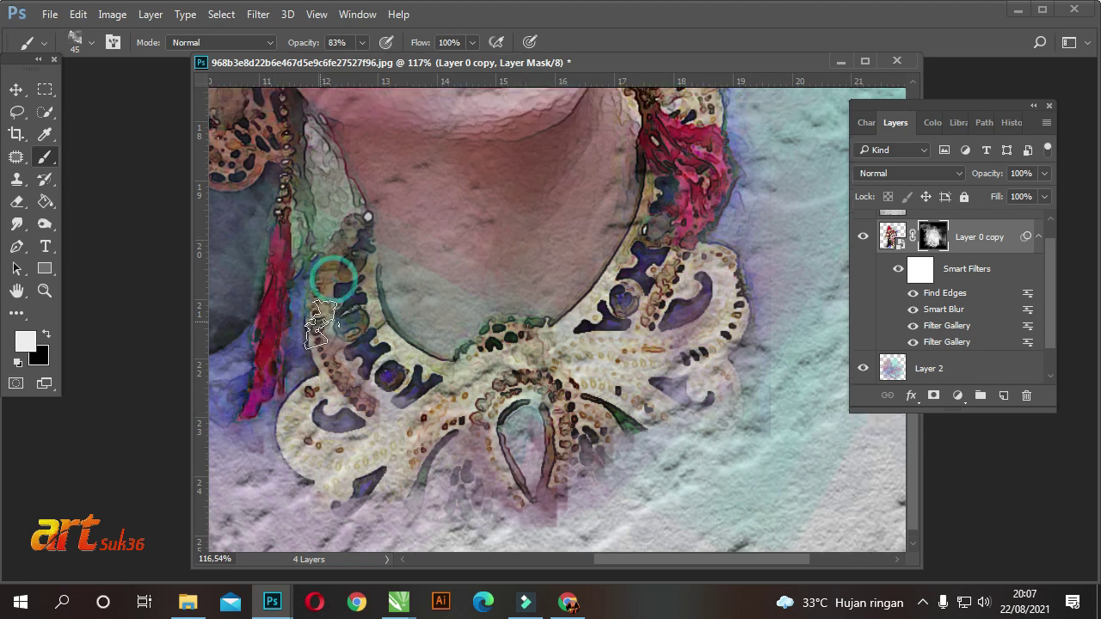
# Step: Restore detail on the headdress hook
pyautogui.scroll(4, 529, 284)
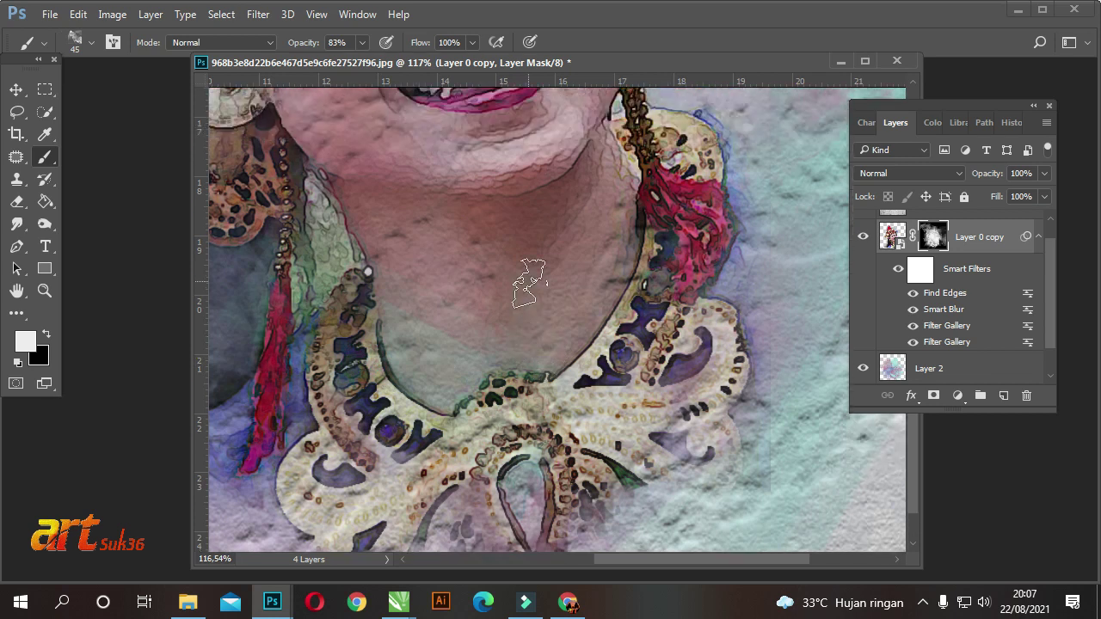
pyautogui.scroll(-6, 450, 200)
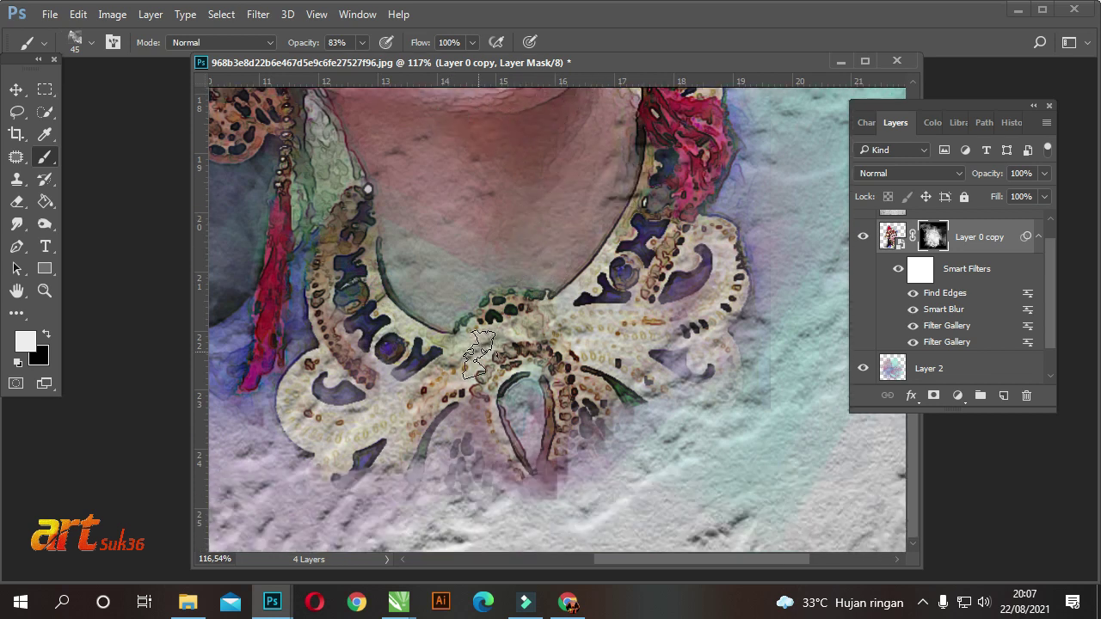
pyautogui.hscroll(-8, 496, 320)
pyautogui.hscroll(-9, 464, 345)
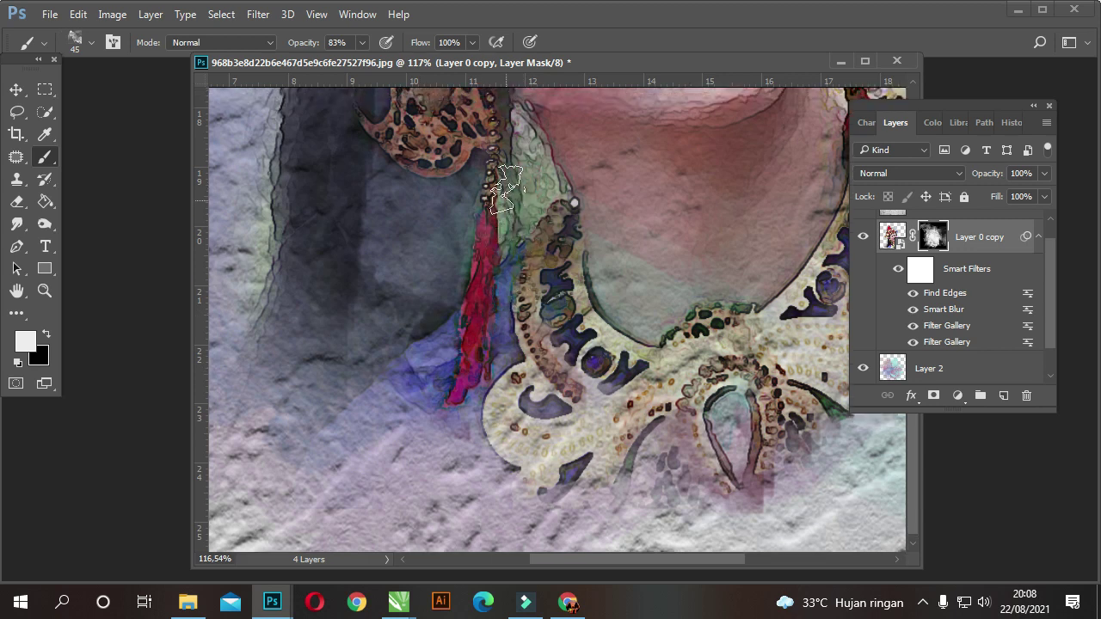
pyautogui.scroll(8, 490, 258)
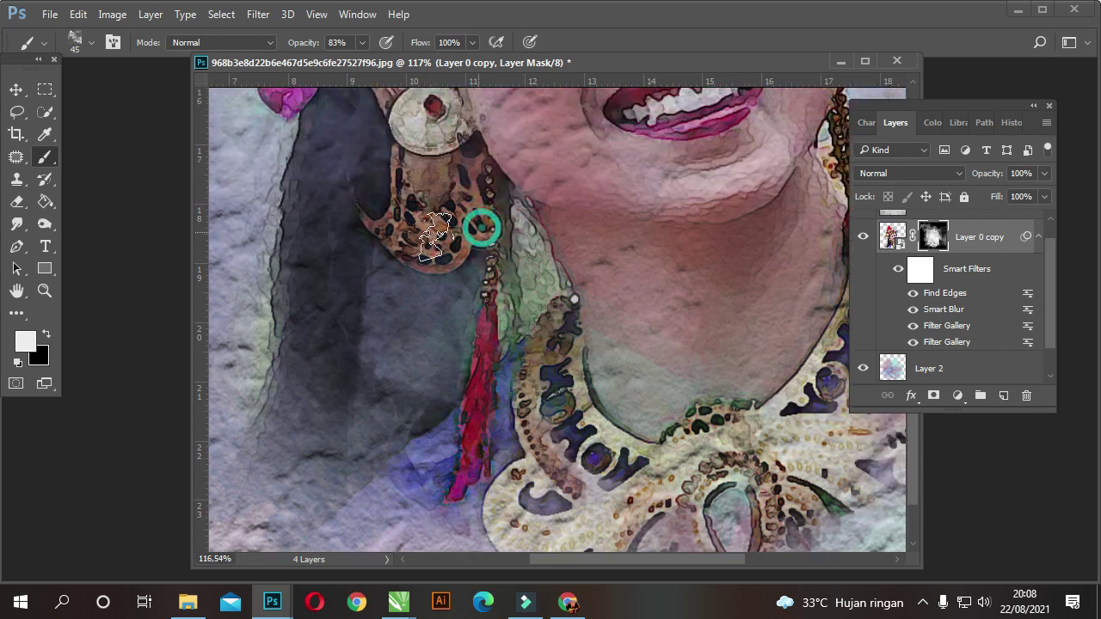
pyautogui.scroll(-2, 516, 301)
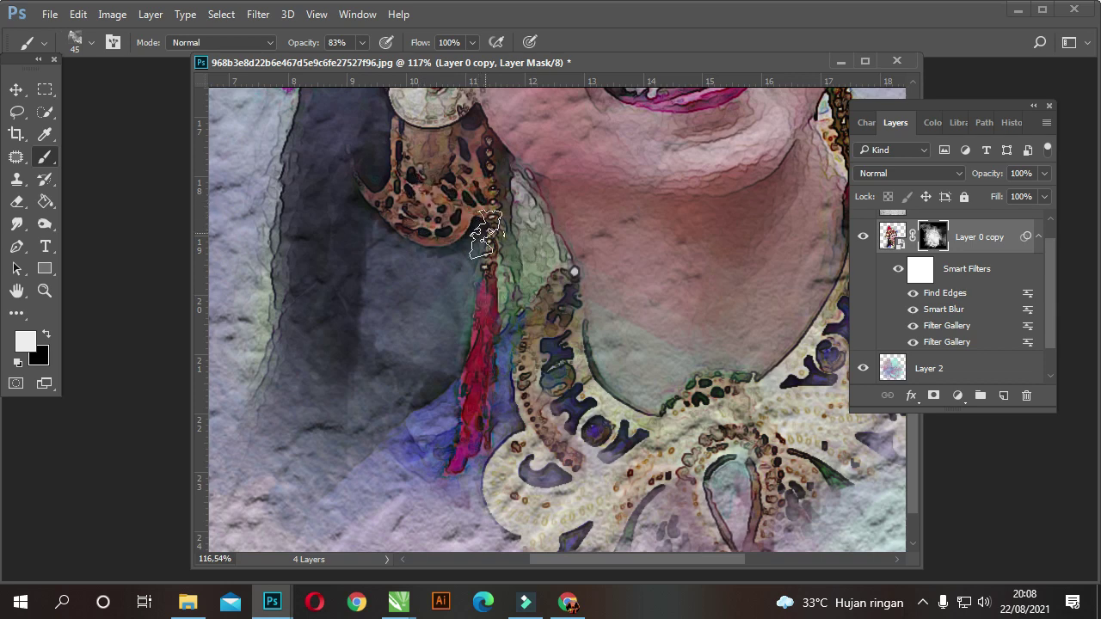
pyautogui.scroll(3, 486, 232)
pyautogui.scroll(2, 413, 246)
pyautogui.hscroll(4, 529, 236)
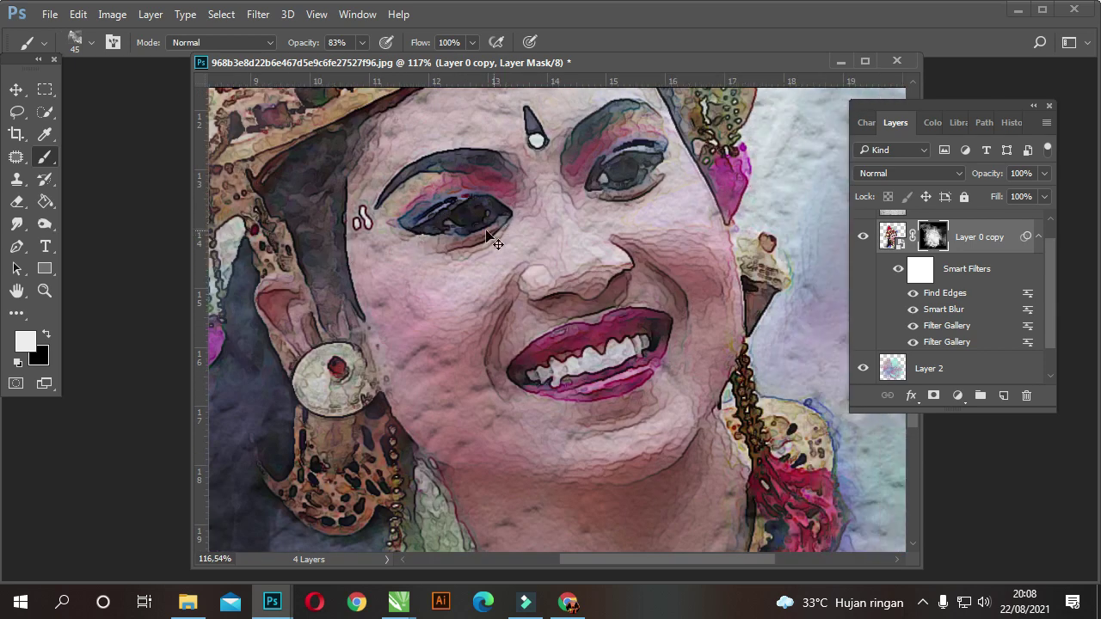
pyautogui.hscroll(-9, 568, 232)
pyautogui.scroll(3, 594, 246)
pyautogui.scroll(3, 593, 249)
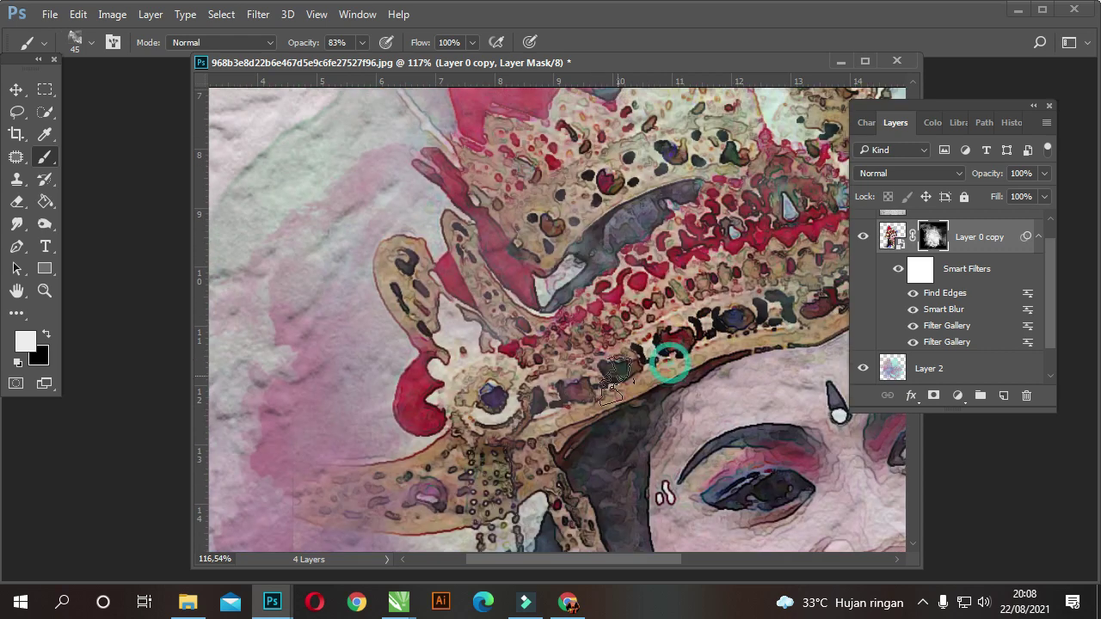
pyautogui.click(456, 234)
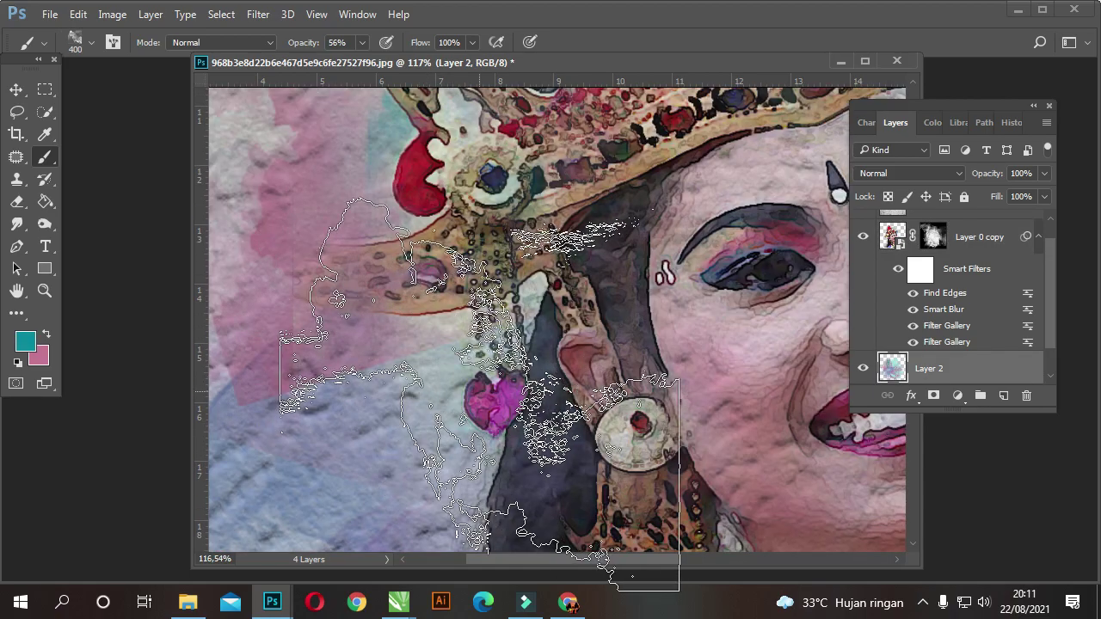
# Step: Set the foreground paint color to near-white
pyautogui.scroll(-2, 703, 329)
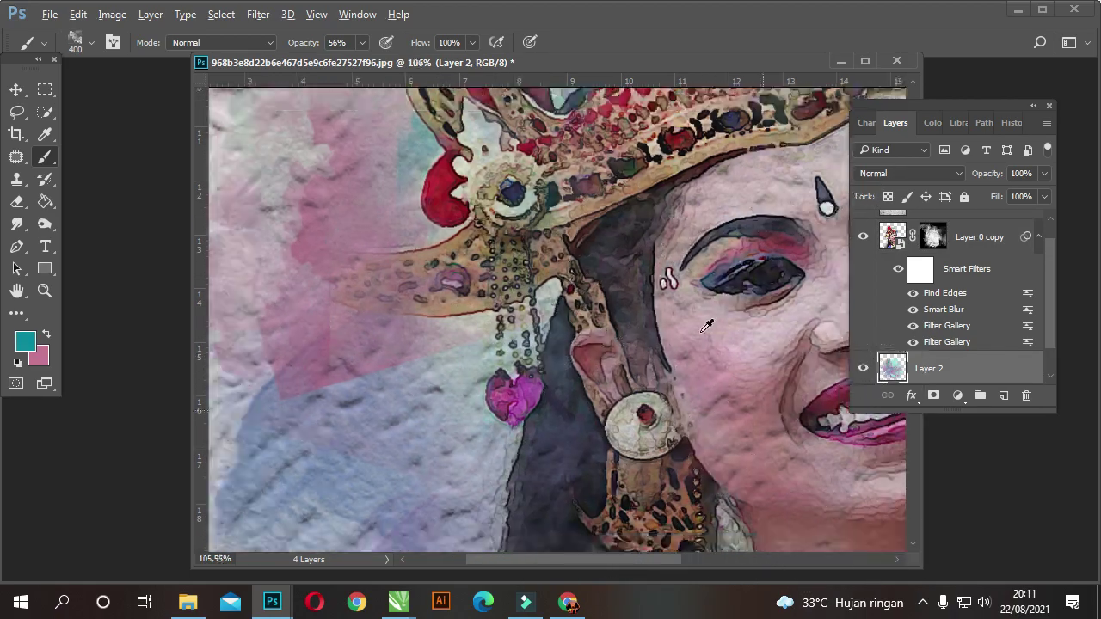
pyautogui.scroll(-3, 703, 330)
pyautogui.scroll(-2, 702, 330)
pyautogui.scroll(-1, 703, 329)
pyautogui.scroll(1, 565, 356)
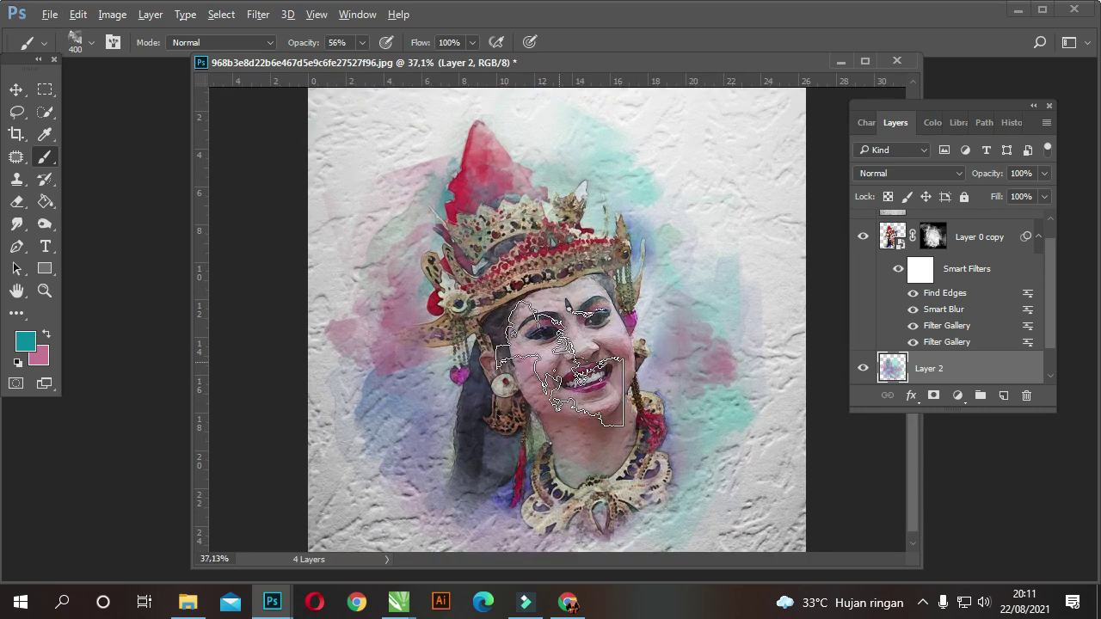
pyautogui.scroll(2, 565, 356)
pyautogui.scroll(2, 565, 356)
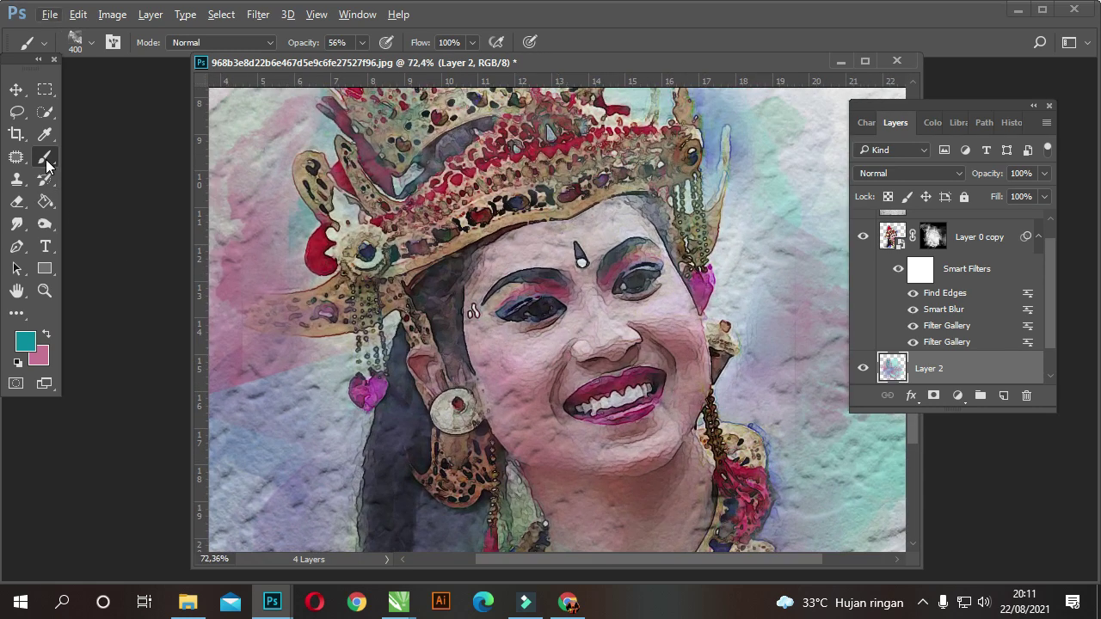
pyautogui.click(25, 341)
pyautogui.click(647, 213)
pyautogui.click(1029, 197)
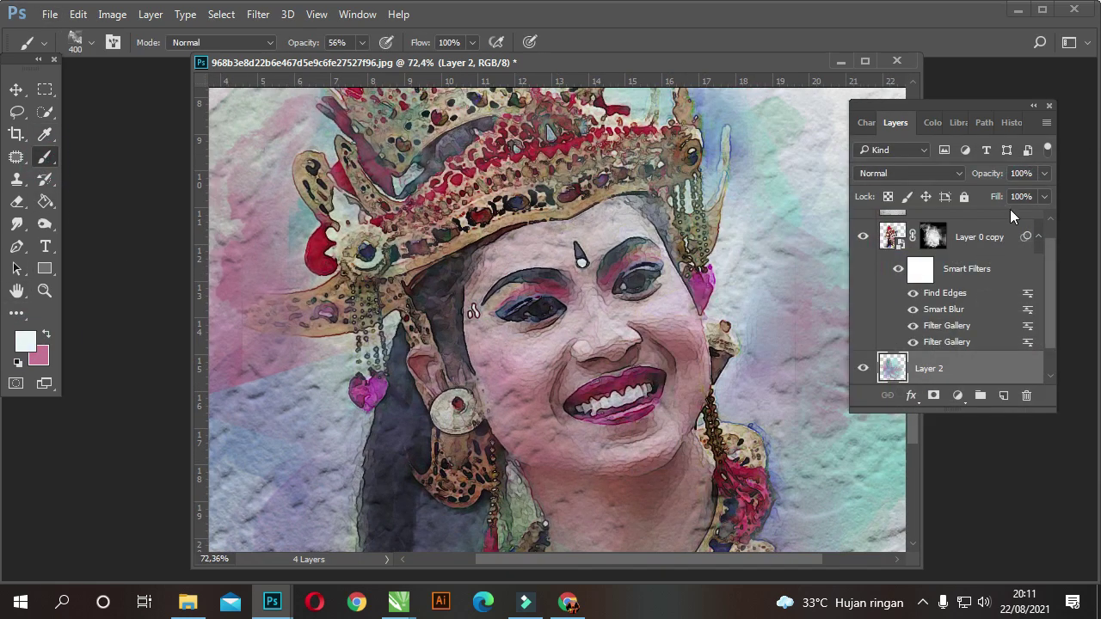
# Step: Target Layer 0 copy's mask and shrink the brush to 125
pyautogui.click(933, 236)
pyautogui.keyDown('ctrl'); pyautogui.click(933, 236); pyautogui.keyUp('ctrl')
pyautogui.press('[')
pyautogui.press('[')
pyautogui.press('[')
pyautogui.press('[')
pyautogui.press('[')
pyautogui.scroll(5, 617, 310)
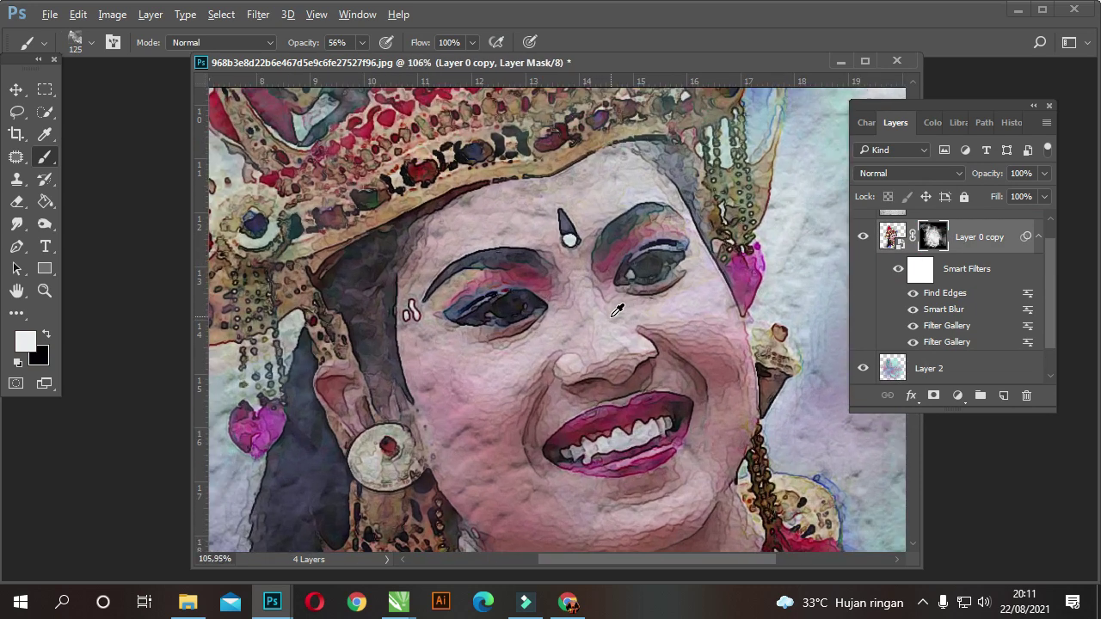
pyautogui.scroll(4, 617, 310)
pyautogui.press('[')
pyautogui.press('[')
pyautogui.press('[')
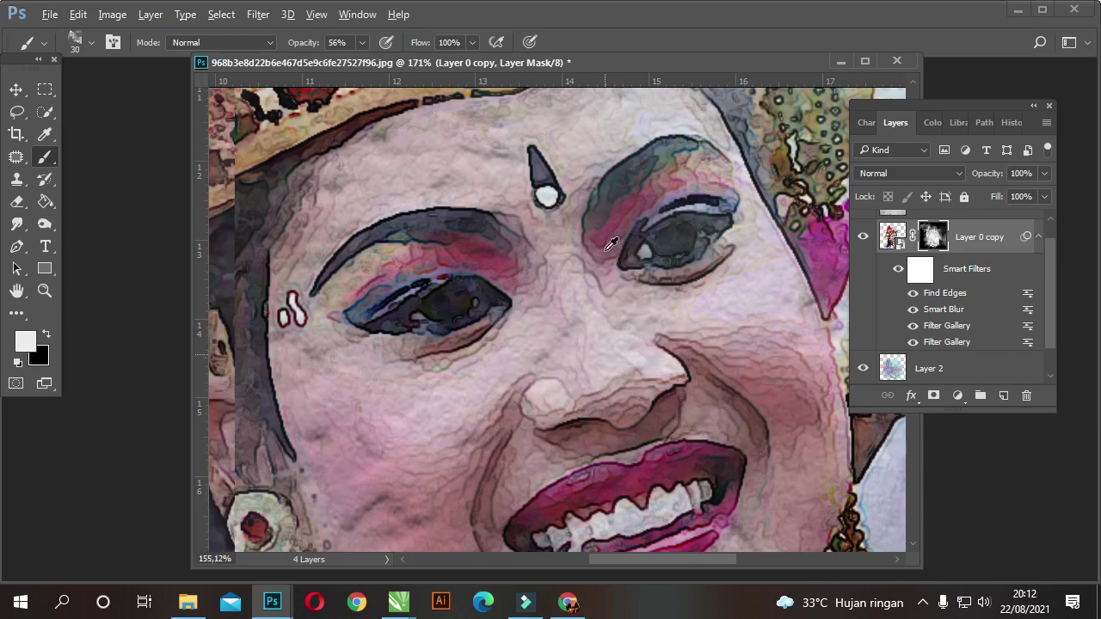
pyautogui.scroll(-7, 626, 261)
pyautogui.scroll(-4, 626, 260)
pyautogui.scroll(-3, 606, 247)
pyautogui.scroll(-1, 607, 247)
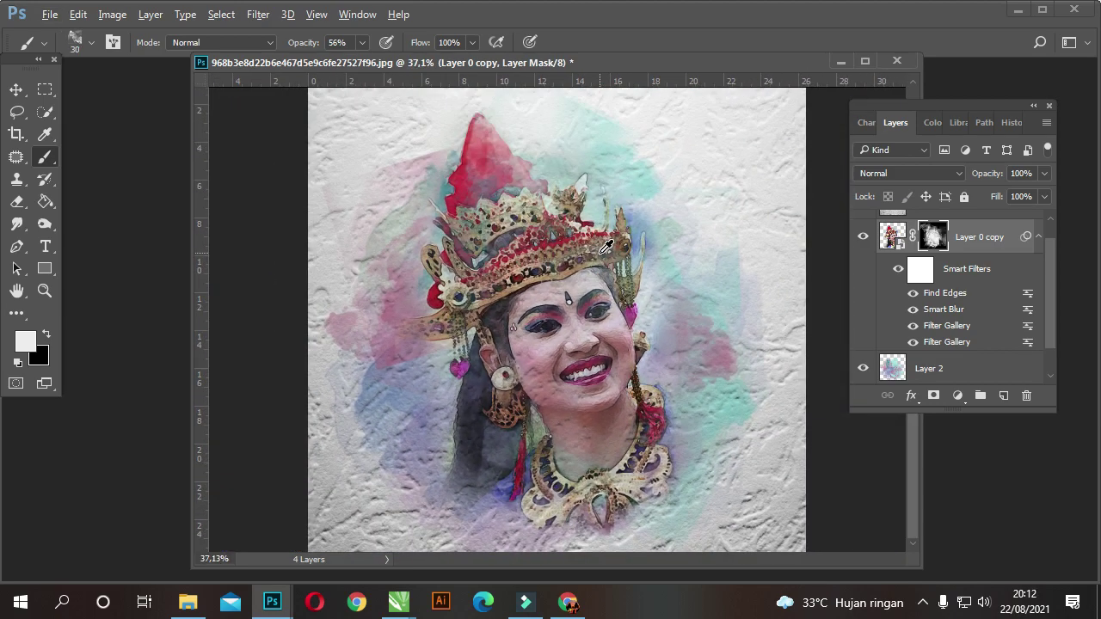